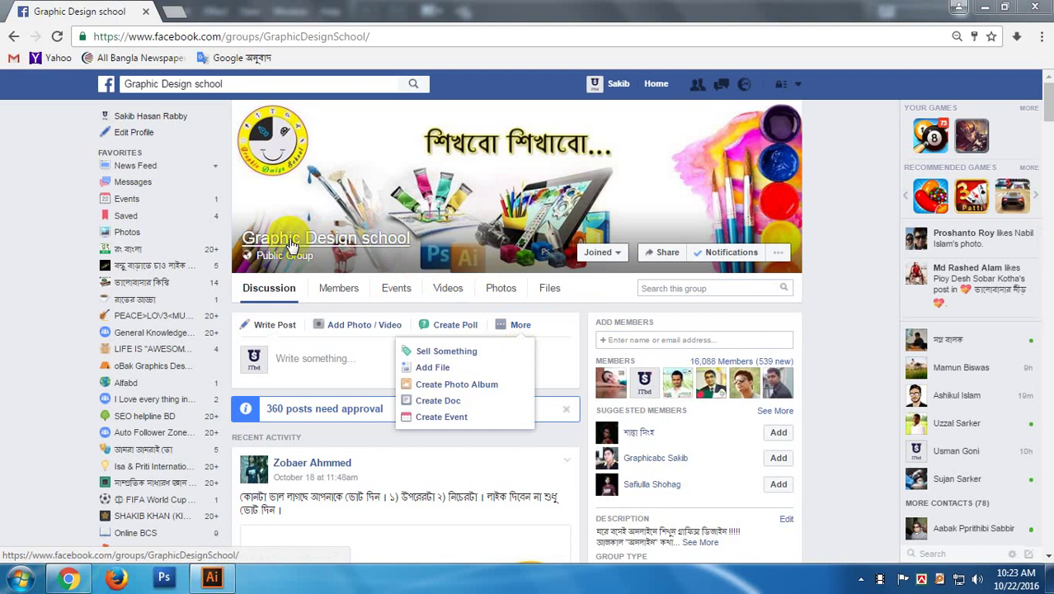
- Search Facebook for 'usit', open the USITbd page, then minimize the browser
left_click(260, 82)
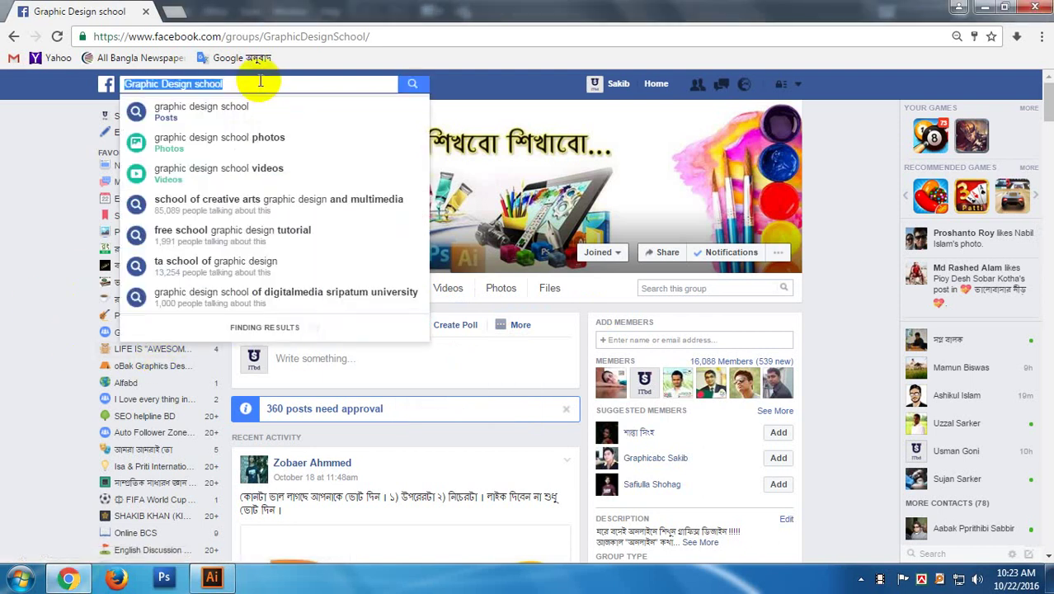
type("us")
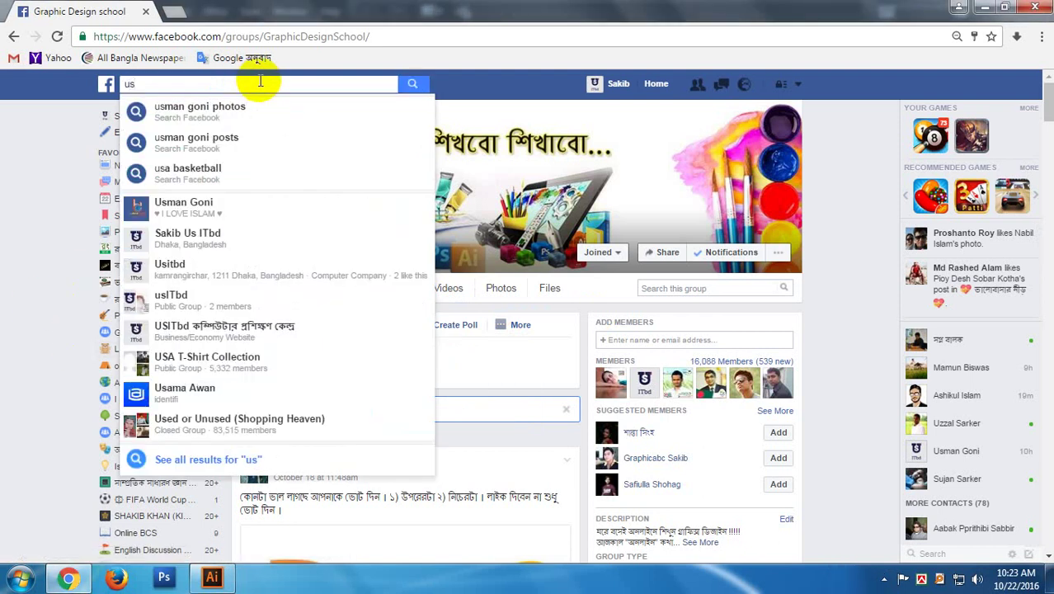
type("it")
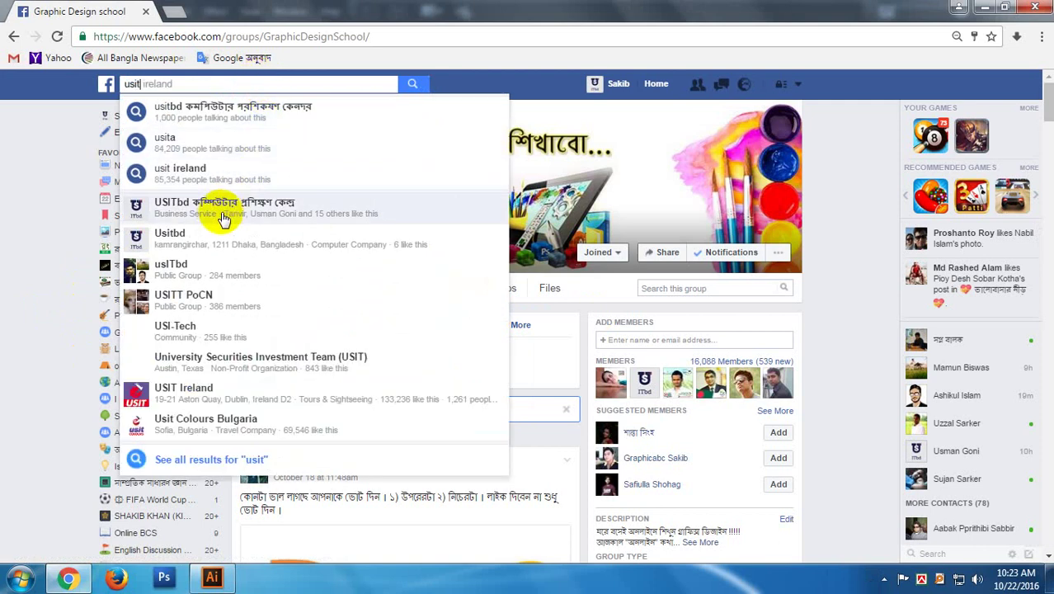
left_click(223, 213)
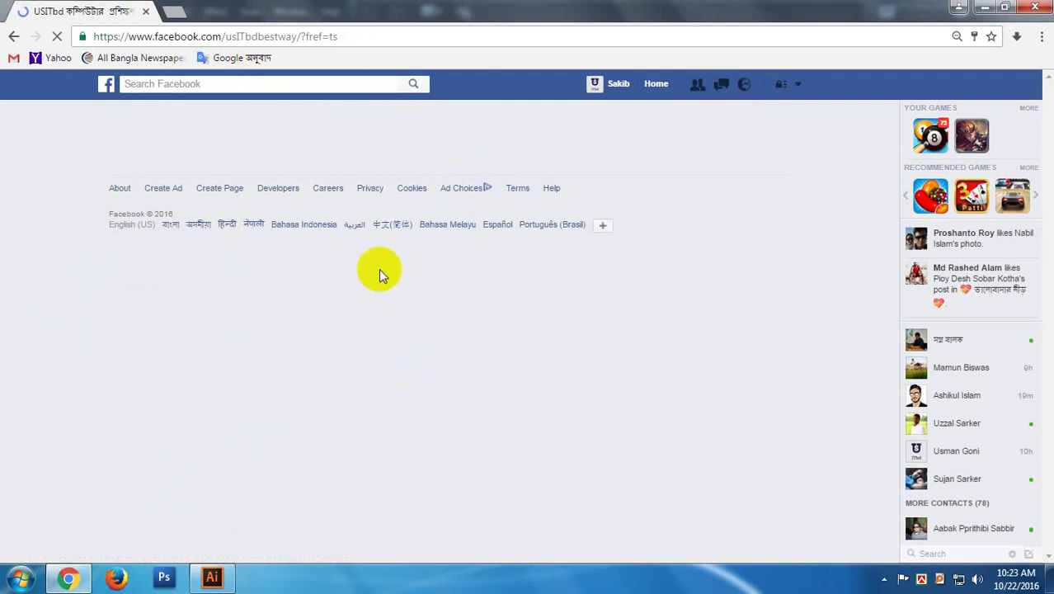
left_click(384, 363)
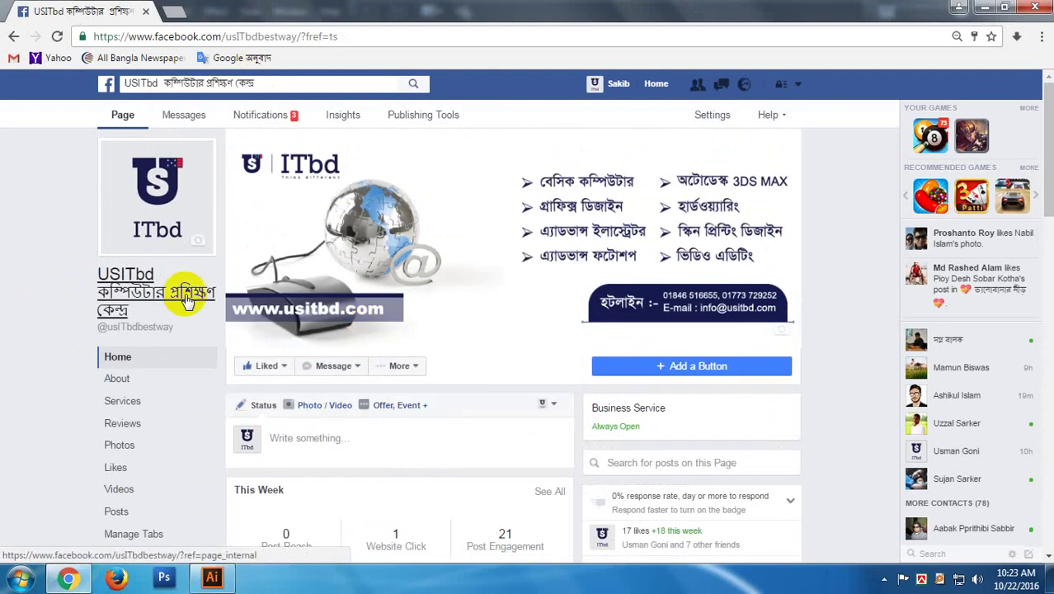
left_click(983, 12)
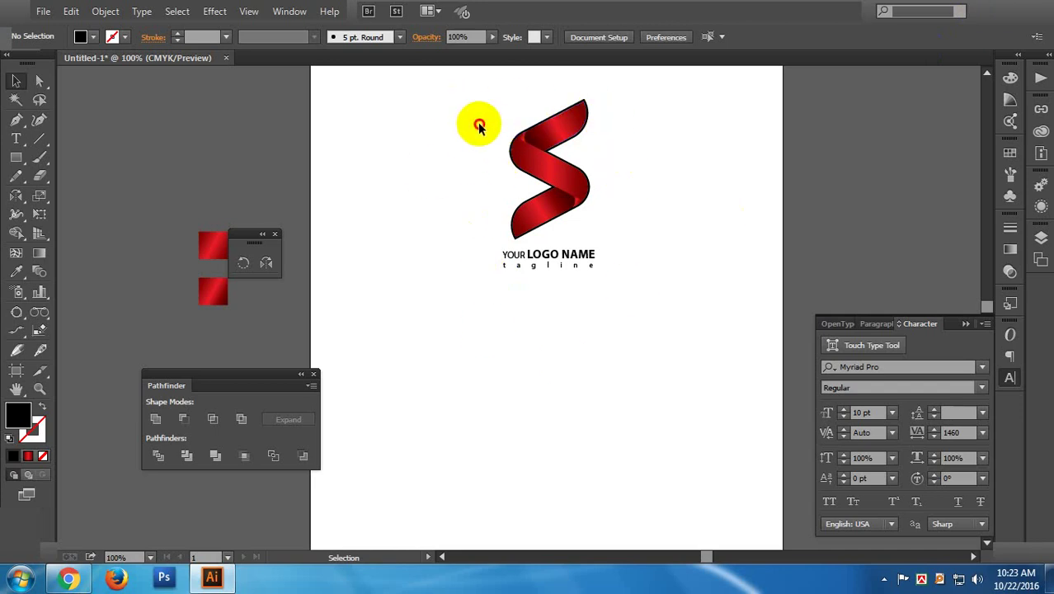
- Move the S logo left and draw a long thin rectangle to its right
left_click_drag(572, 223, 418, 198)
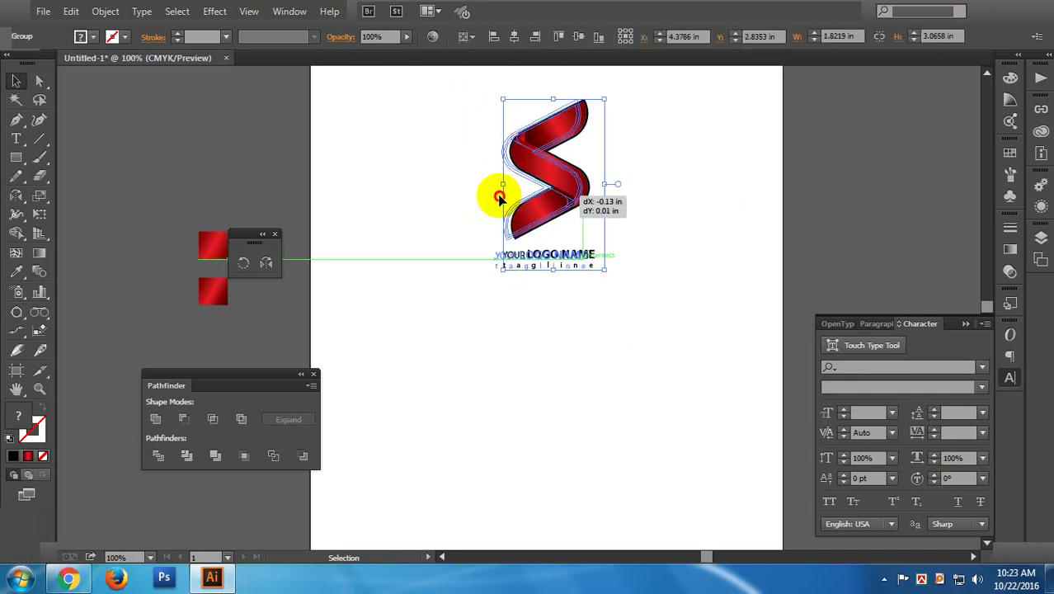
left_click(586, 221)
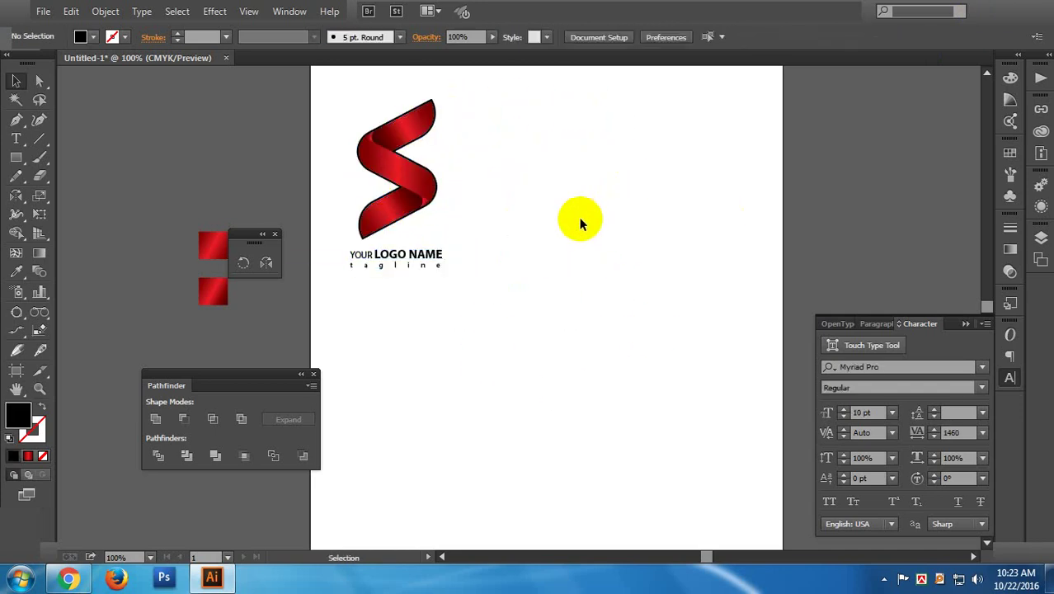
left_click(16, 159)
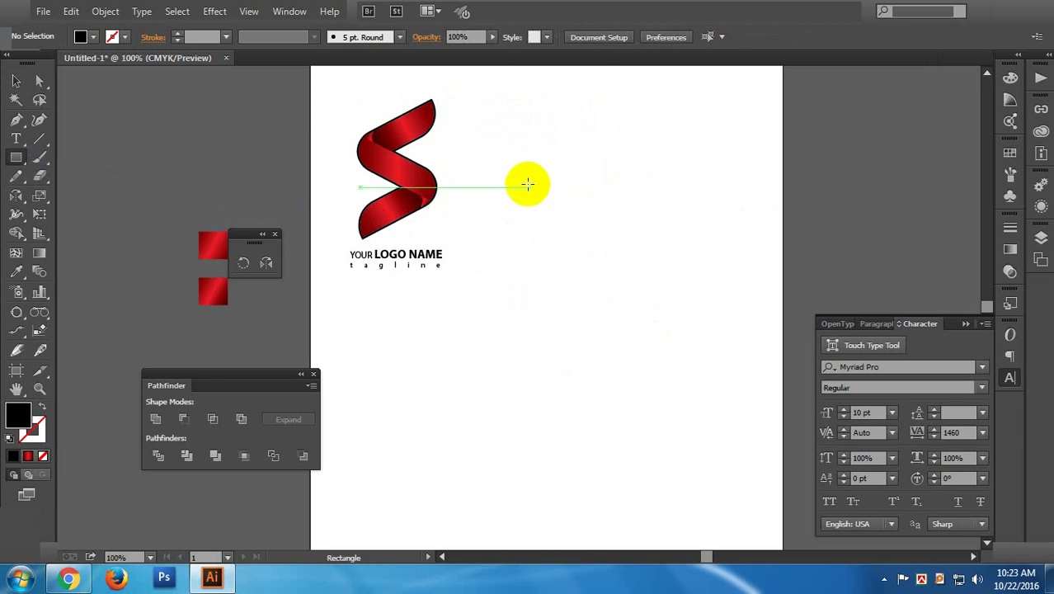
left_click_drag(528, 187, 648, 221)
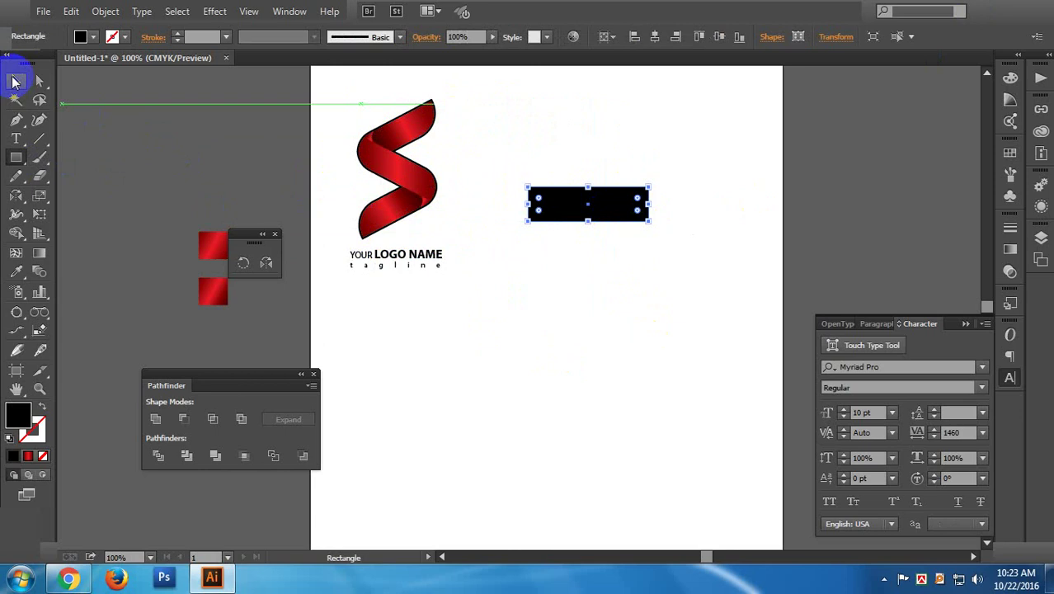
- Rotate the black rectangle about 25 degrees
left_click(15, 80)
left_click(533, 288)
left_click(575, 211)
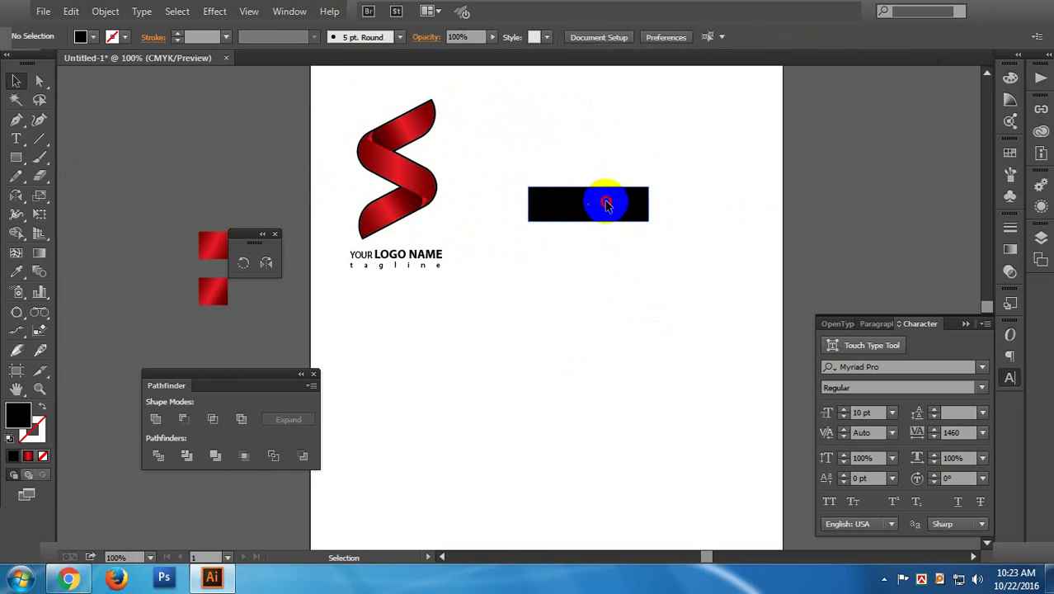
left_click_drag(647, 172, 639, 159)
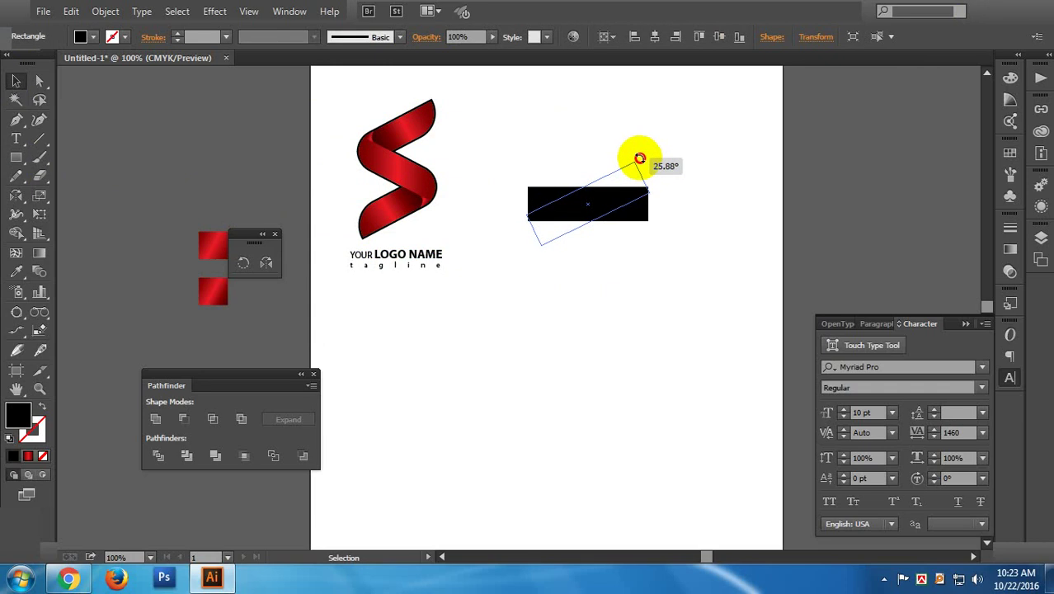
left_click_drag(640, 160, 641, 161)
left_click(734, 193)
- Duplicate the tilted bar twice, one copy below and one between them
left_click(593, 216)
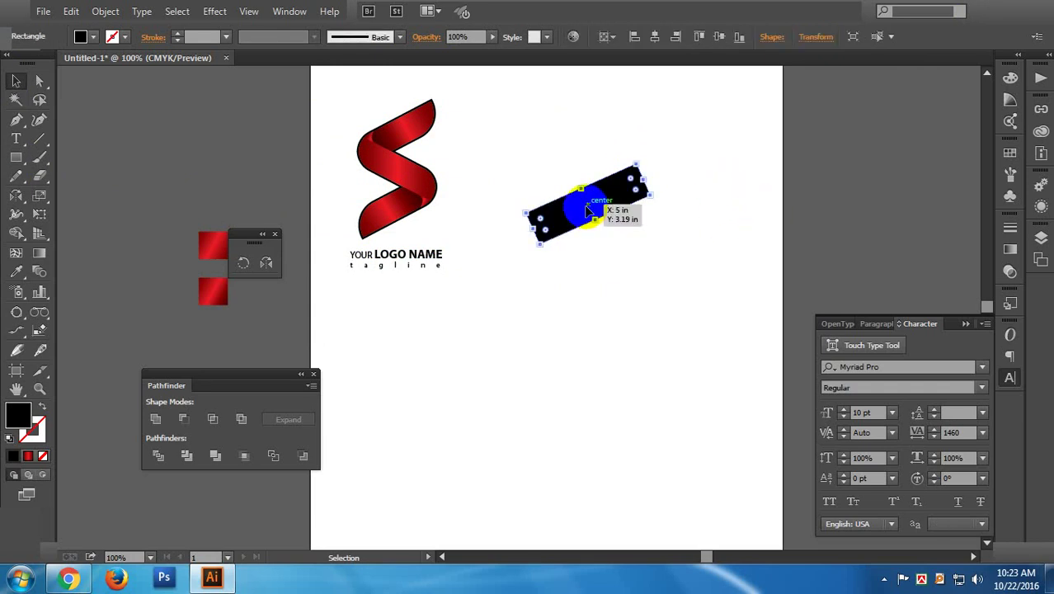
left_click_drag(588, 208, 588, 328)
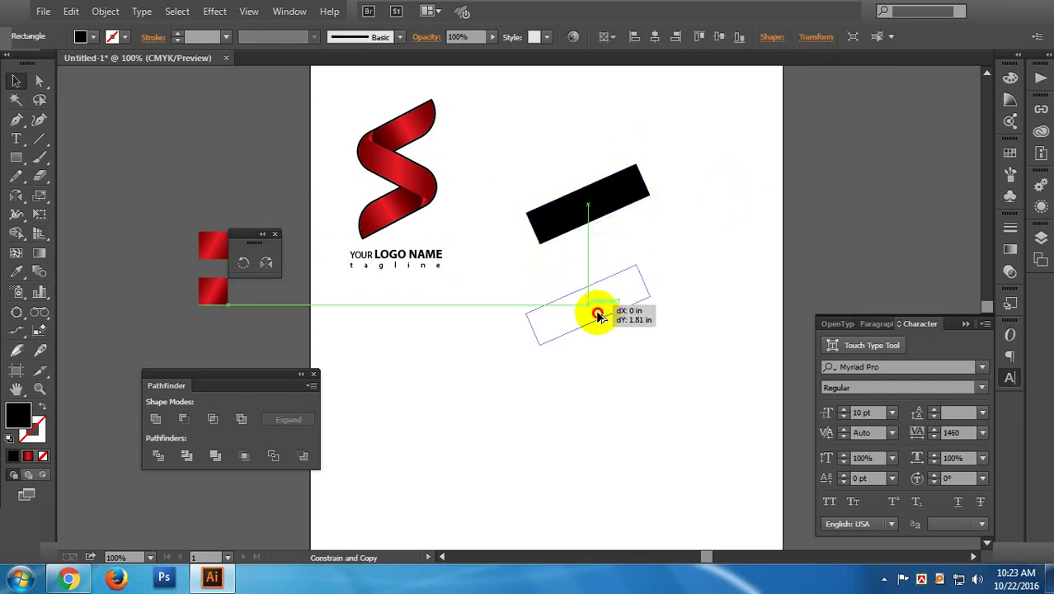
left_click(718, 356)
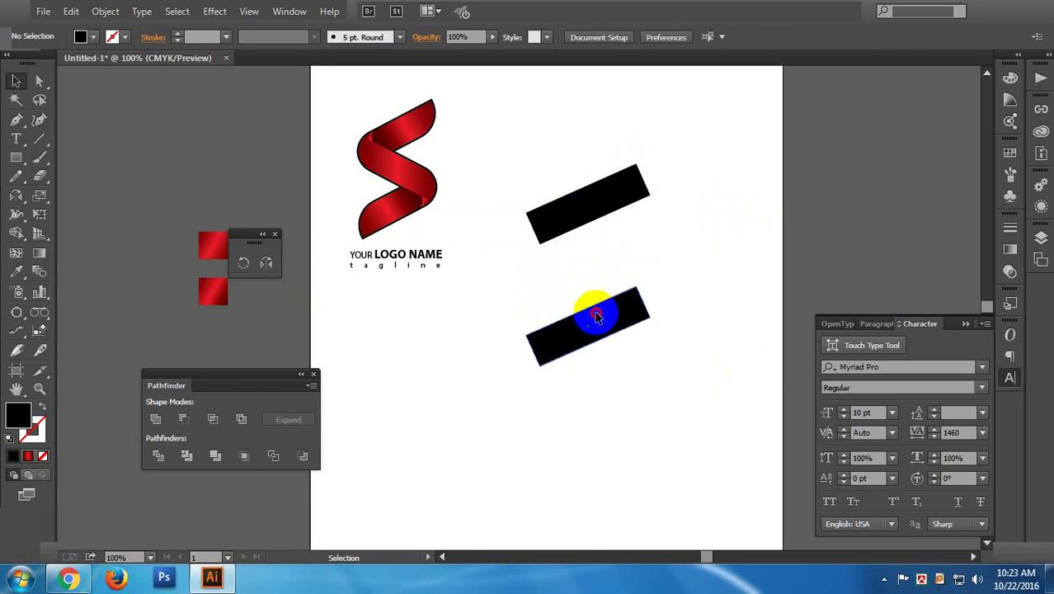
left_click(588, 312)
left_click_drag(595, 334, 582, 270)
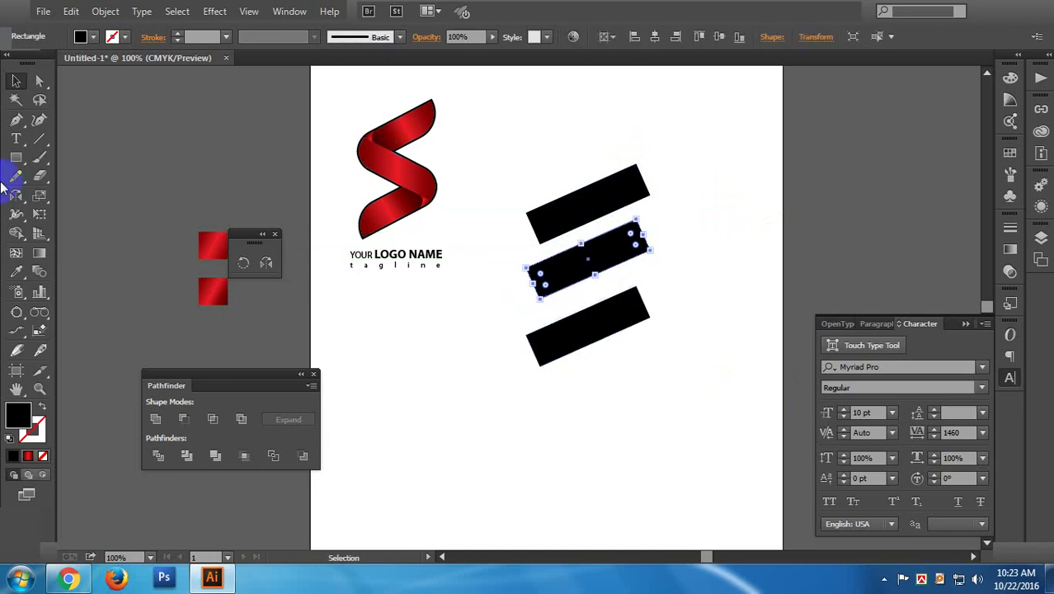
- Make a copy of the middle bar reflected across the vertical axis
left_click(274, 235)
left_click_drag(22, 207, 51, 215)
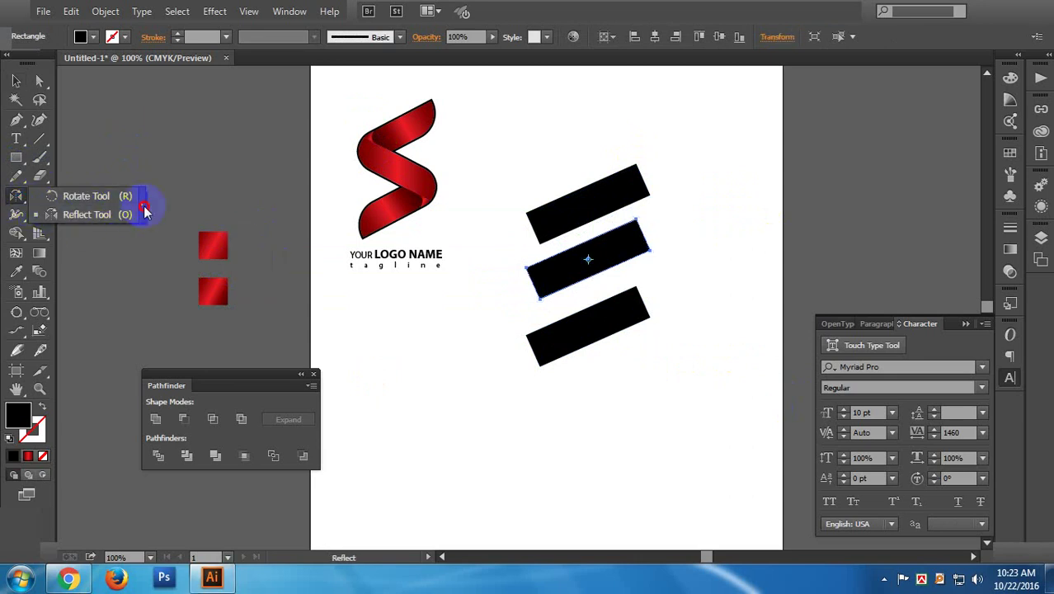
left_click_drag(136, 212, 141, 205)
double_click(64, 237)
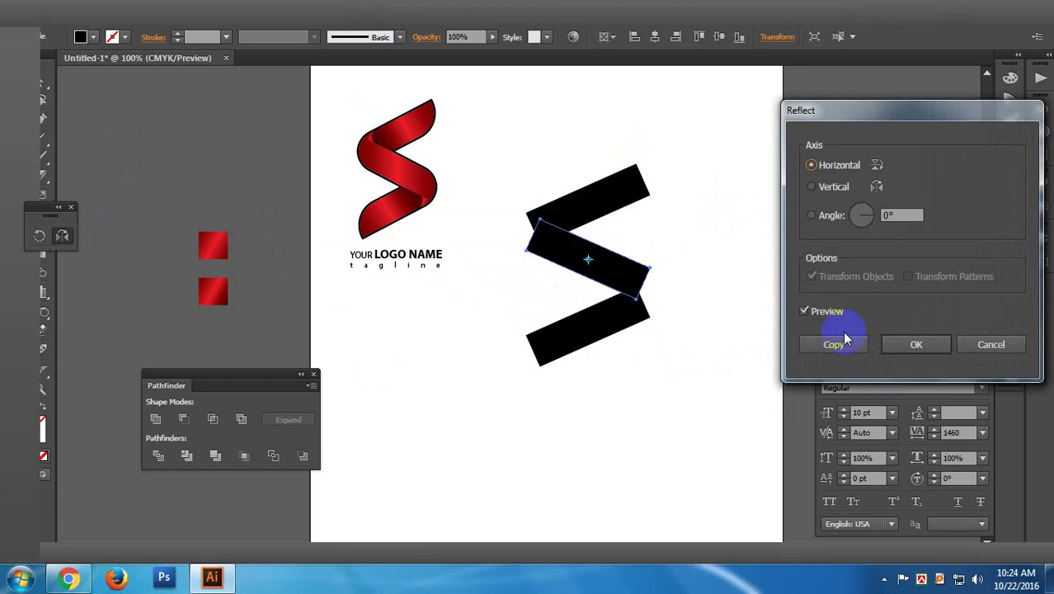
left_click(806, 317)
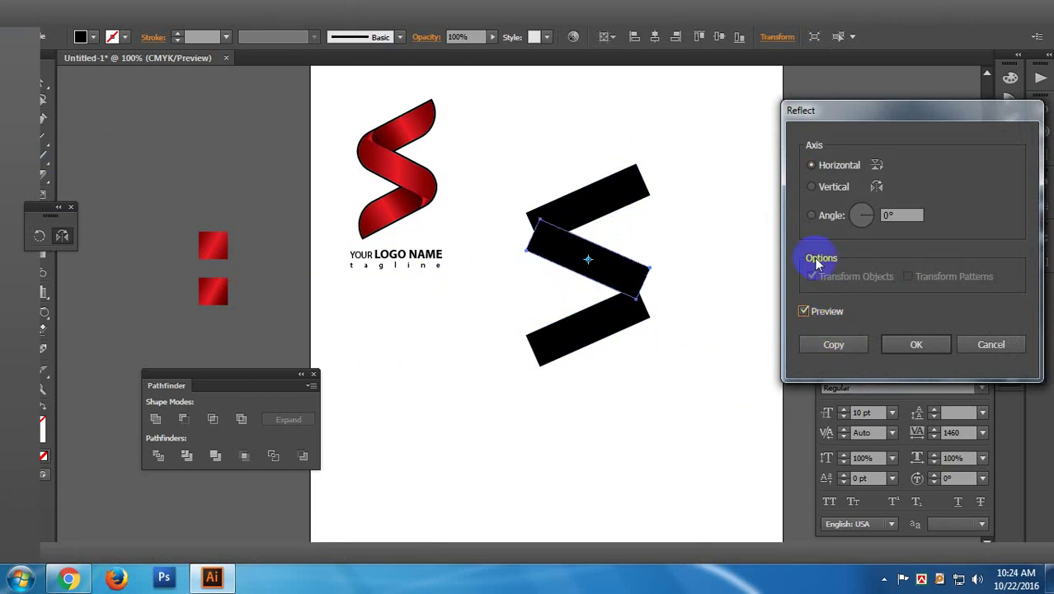
left_click(812, 186)
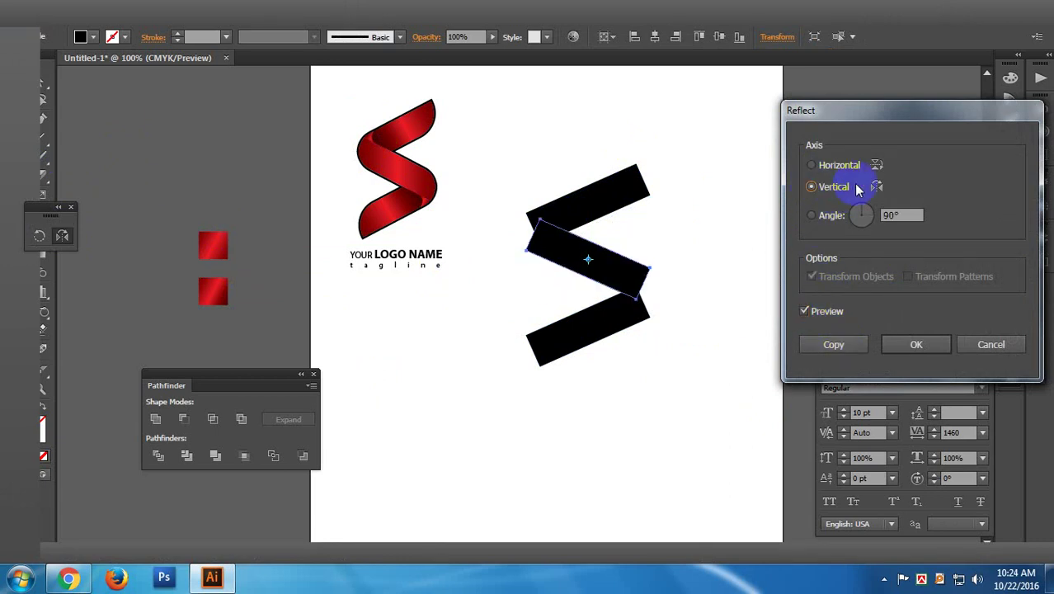
left_click(831, 344)
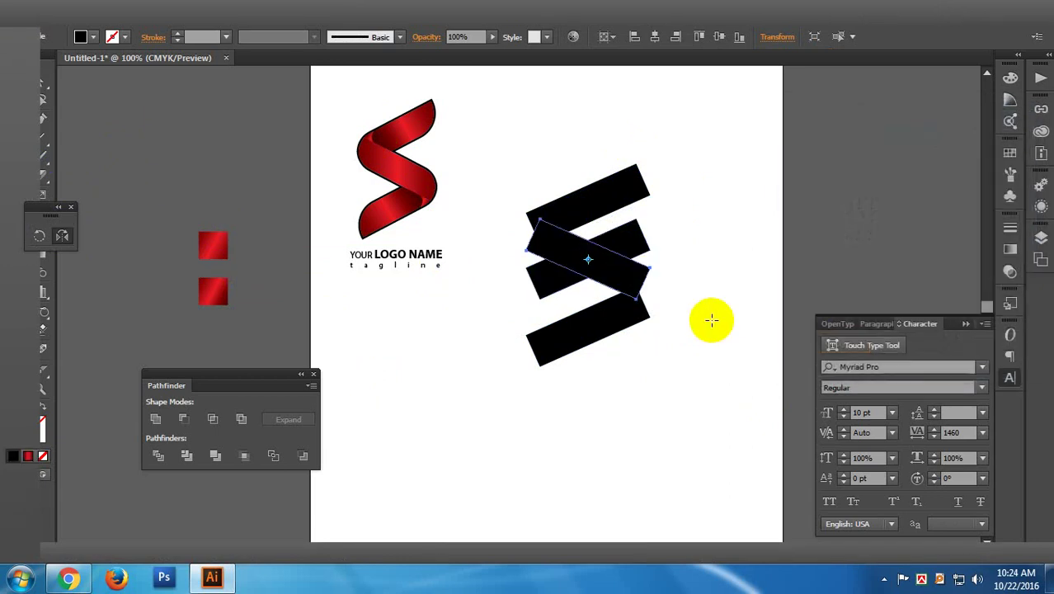
- Delete the original middle bar, keeping the reflected copy
left_click(47, 102)
left_click_drag(618, 199, 624, 251)
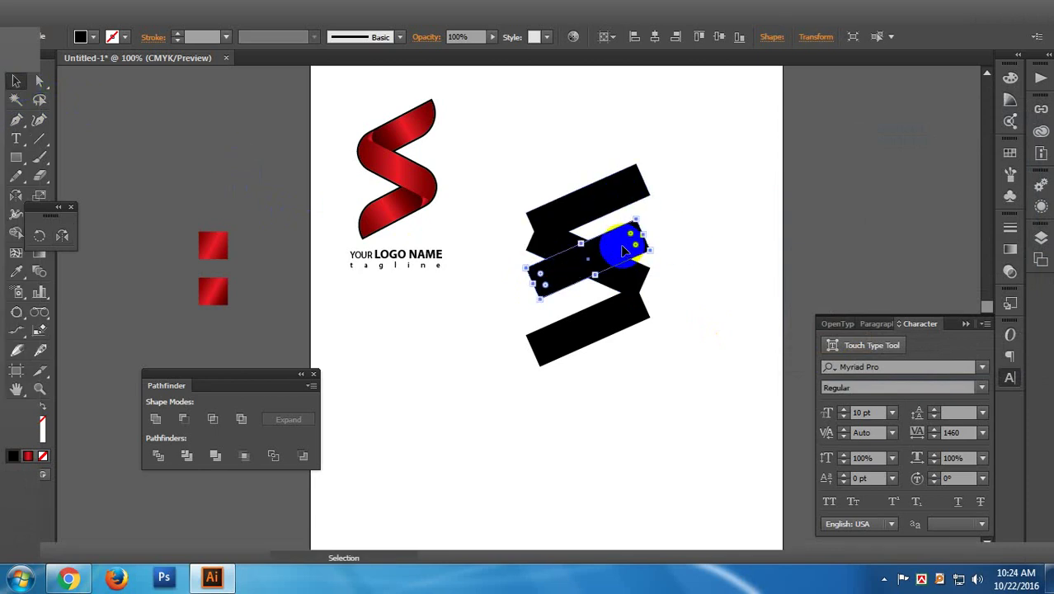
key("Delete")
left_click(557, 235)
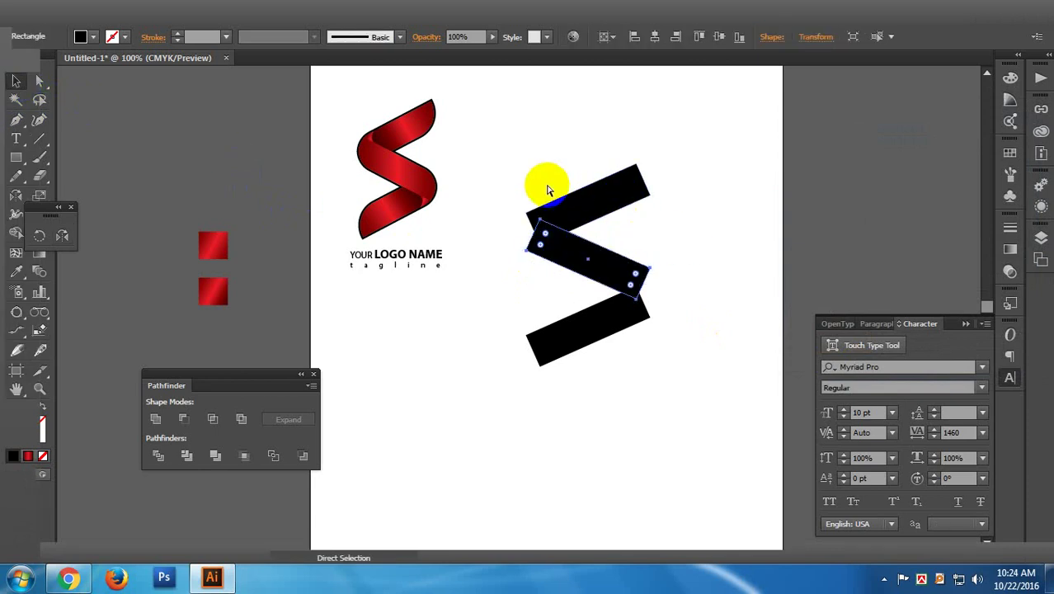
- In Outline view, move the middle bar up so its corners meet the outer bars
key("ctrl+y")
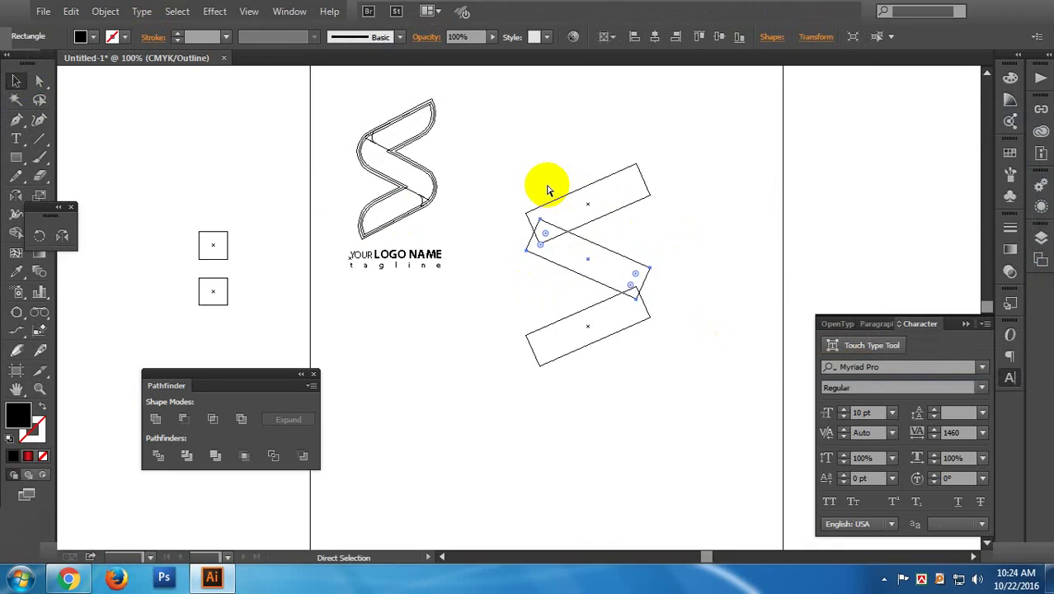
scroll(549, 189, "up", 2)
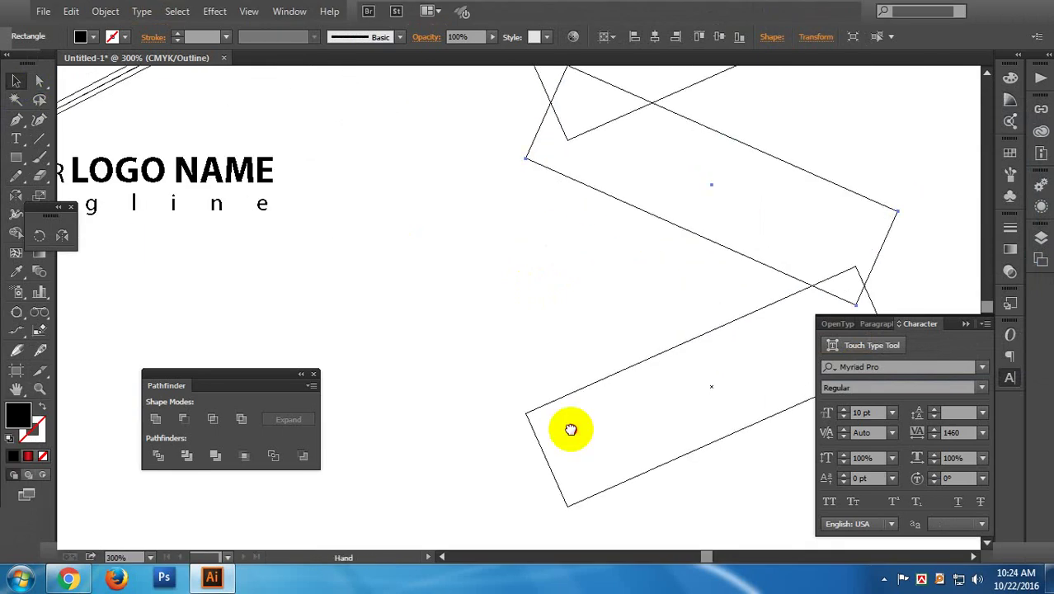
scroll(569, 425, "up", 1)
left_click_drag(640, 309, 644, 277)
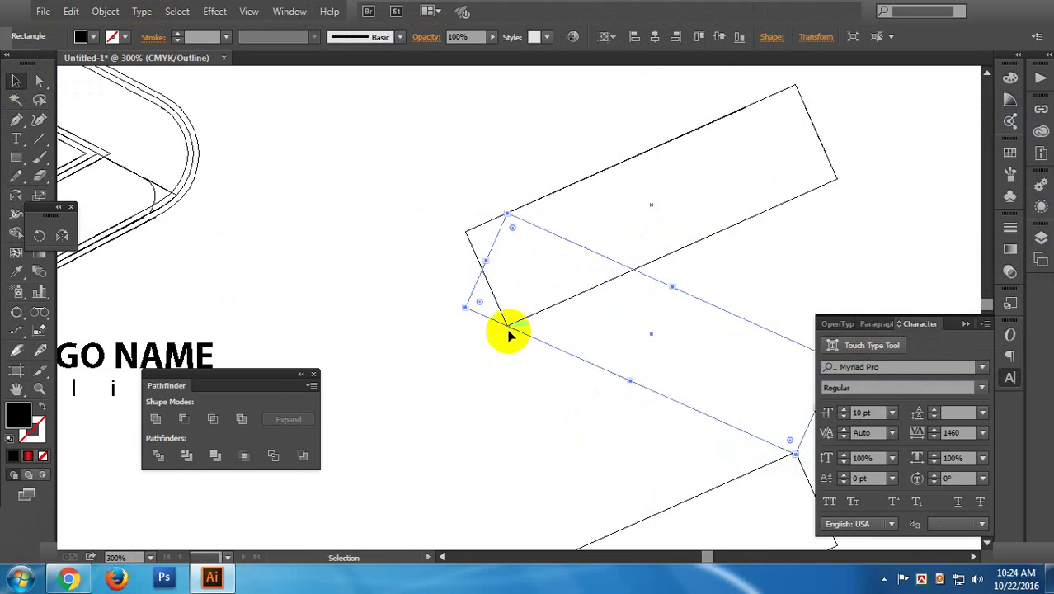
mouse_move(519, 268)
left_mouse_down()
mouse_move(540, 316)
mouse_move(548, 206)
left_mouse_up()
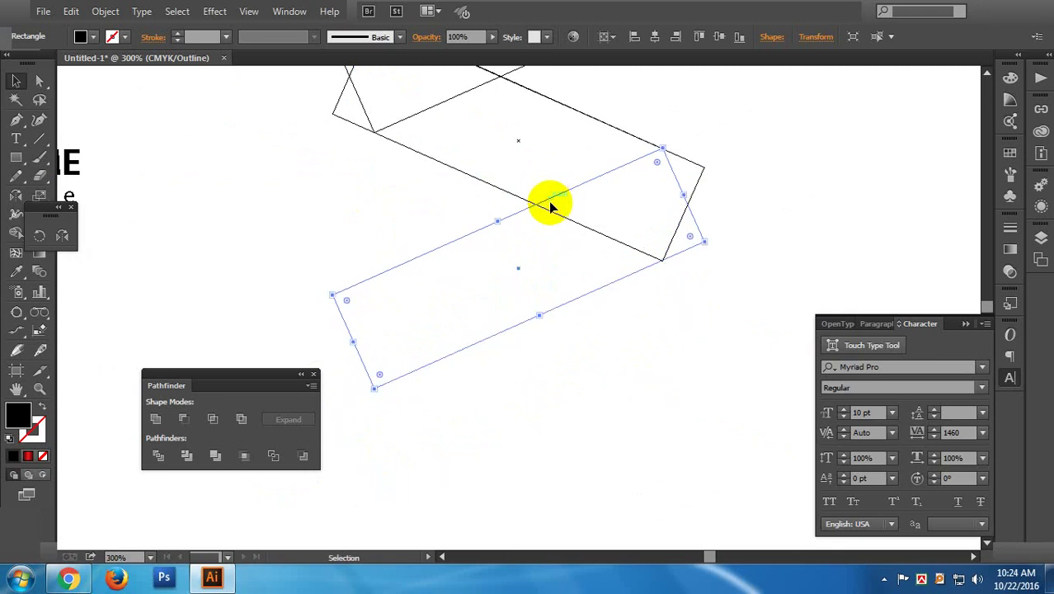
left_click(571, 345)
left_click_drag(571, 345, 631, 386)
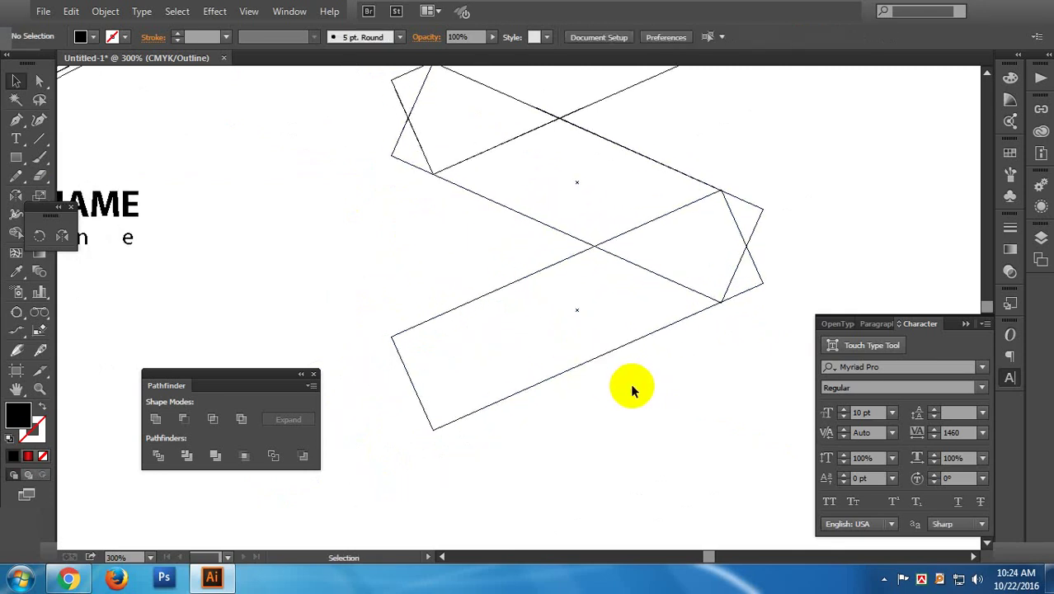
key("ctrl+minus")
key("ctrl+minus")
left_click_drag(614, 351, 715, 419)
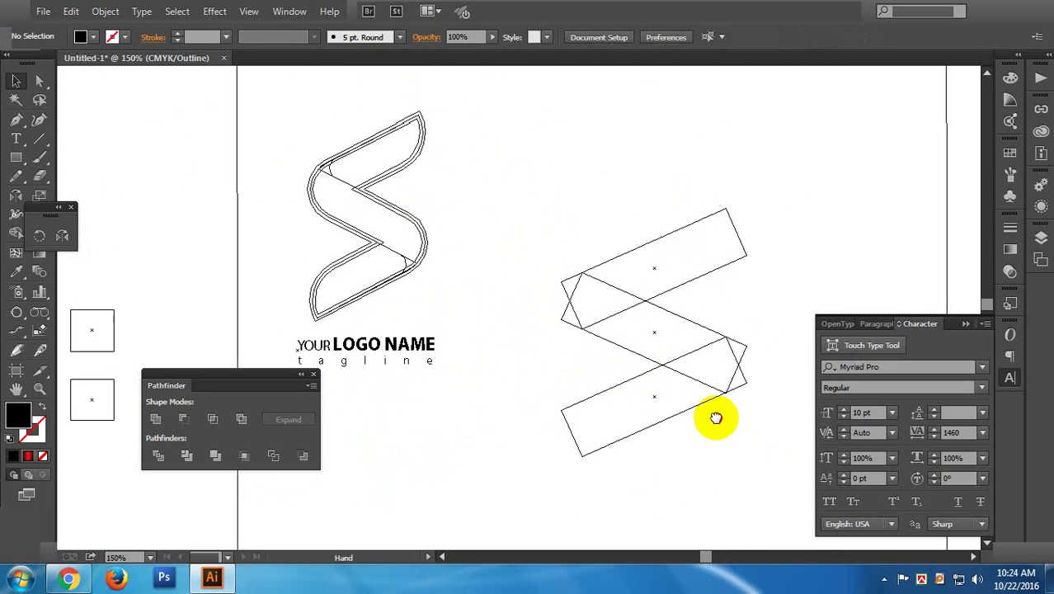
key("ctrl+y")
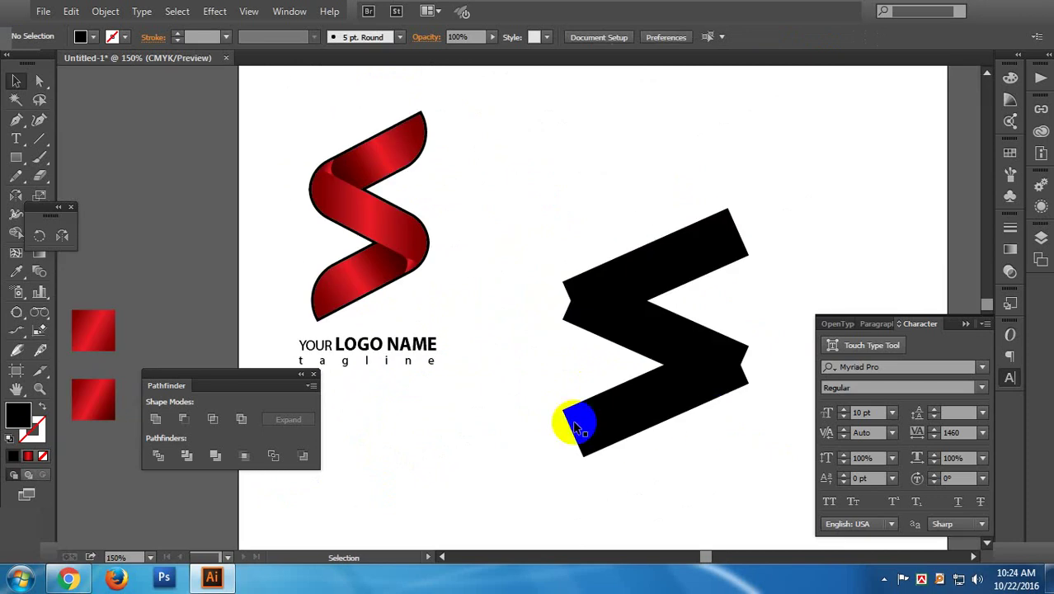
- Drag the live corner widgets to round every sharp corner of the black zigzag
left_click(33, 80)
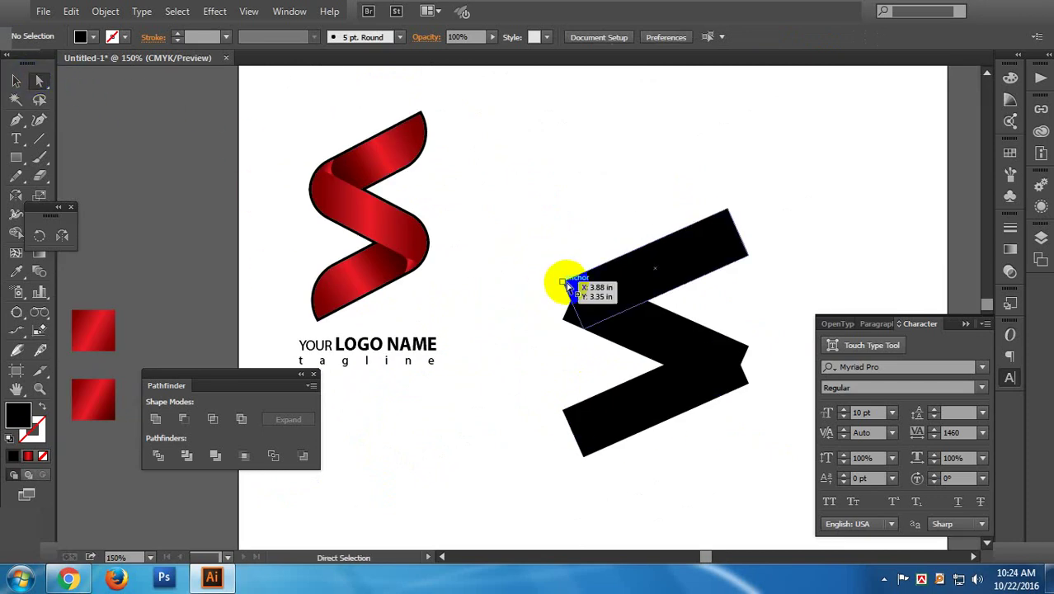
left_click(565, 312)
left_click(635, 330)
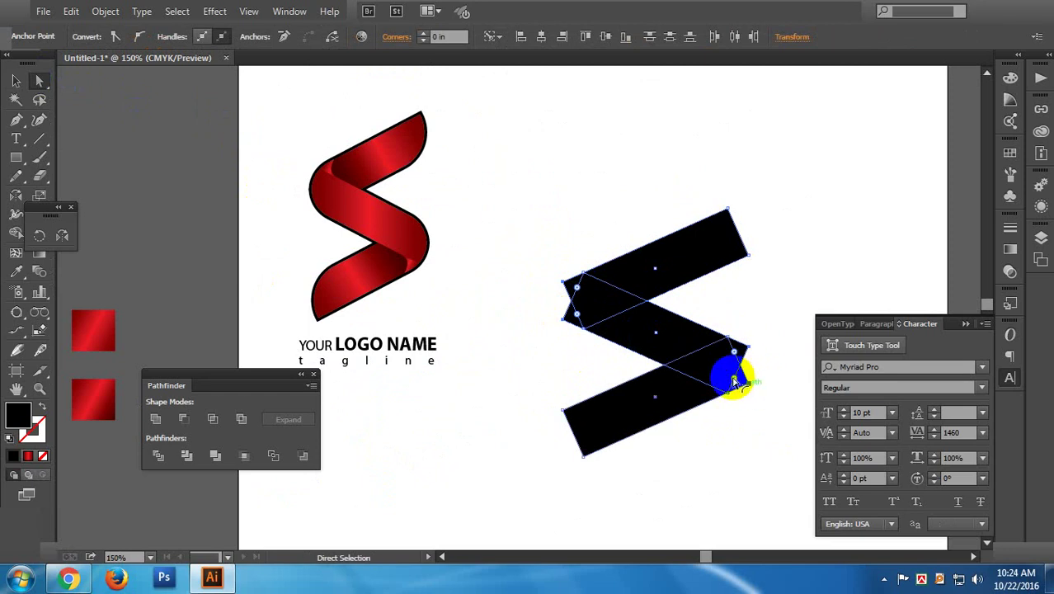
left_click_drag(723, 378, 697, 379)
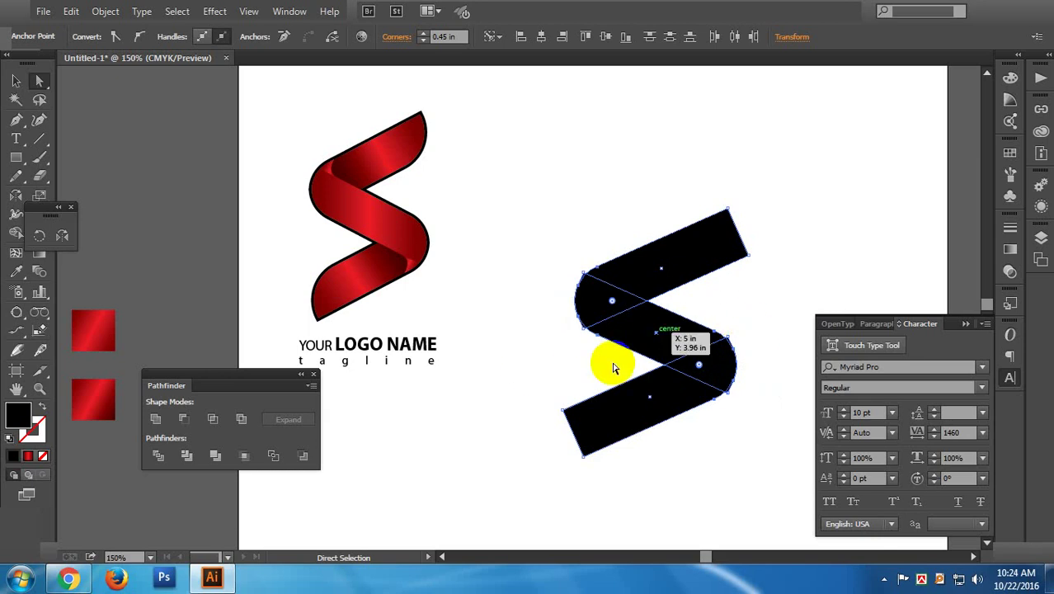
left_click(559, 413)
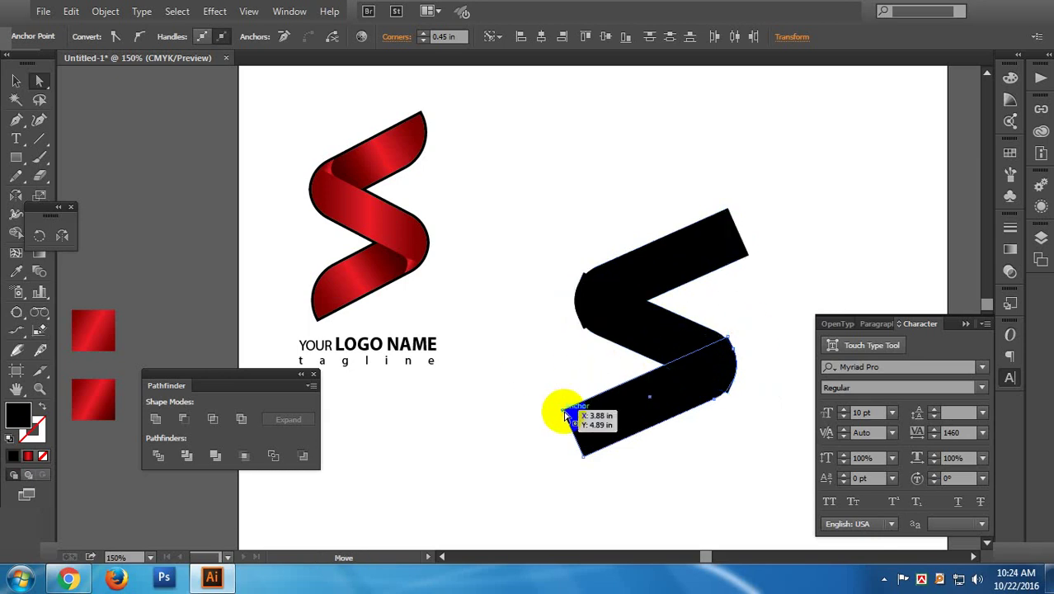
left_click(736, 266, "shift")
left_click_drag(736, 253, 668, 254)
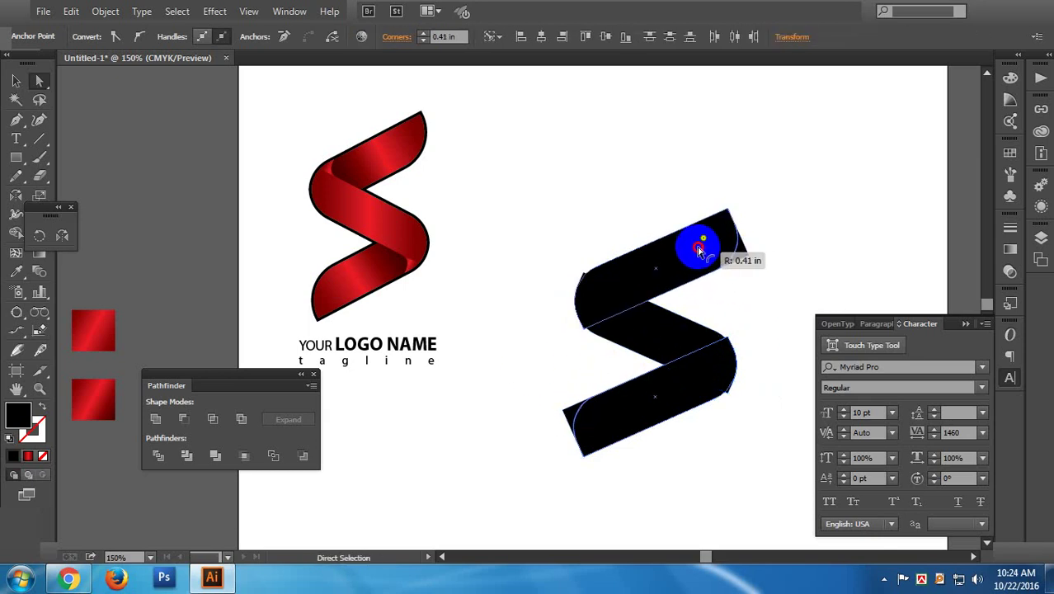
left_click(564, 324)
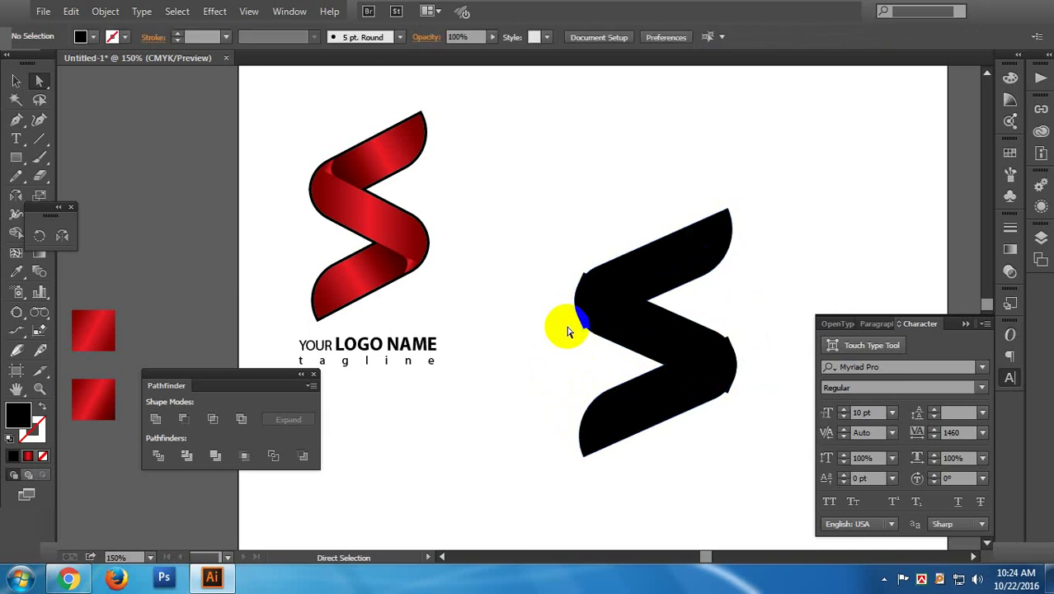
- Zoom in on the black S and select the whole shape
key("ctrl+plus")
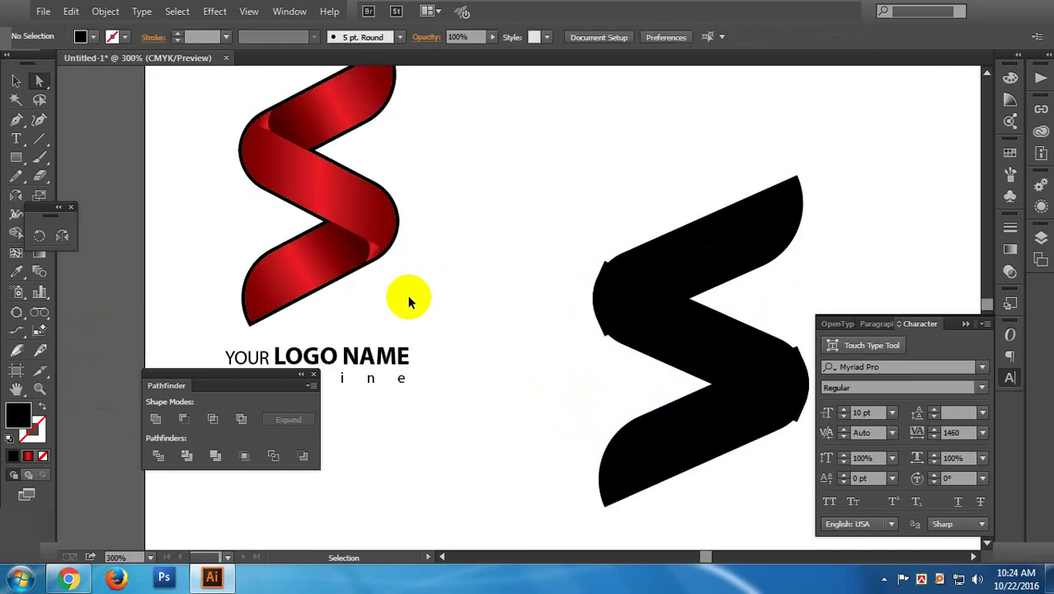
key("ctrl+plus")
left_click_drag(442, 281, 293, 235)
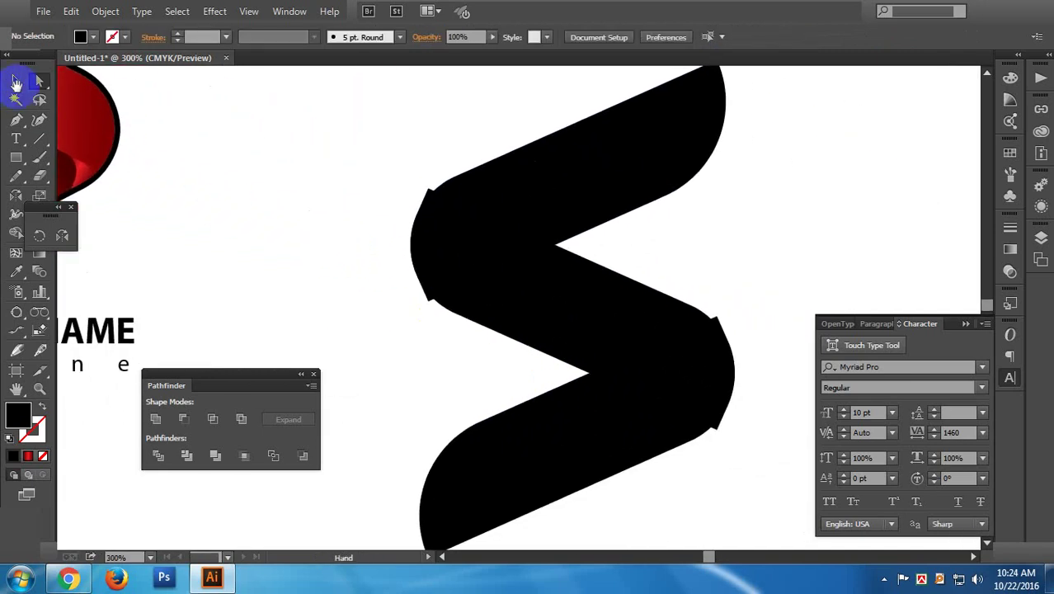
left_click_drag(253, 128, 778, 375)
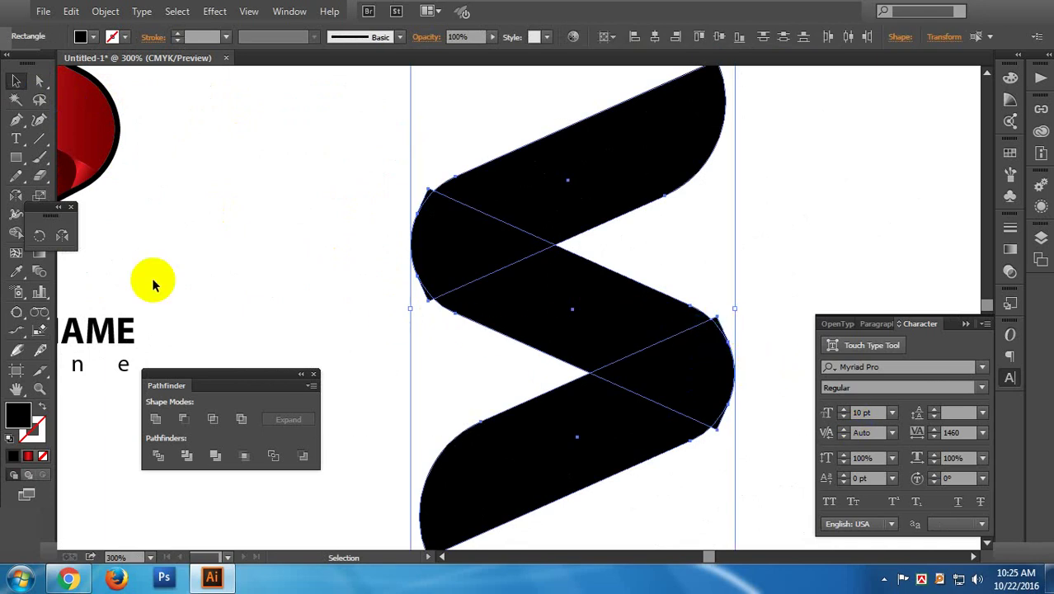
- Merge the upper-left and lower-right bends with the Shape Builder, then zoom back out
left_click(16, 233)
left_click_drag(45, 215, 160, 211)
left_click(16, 233)
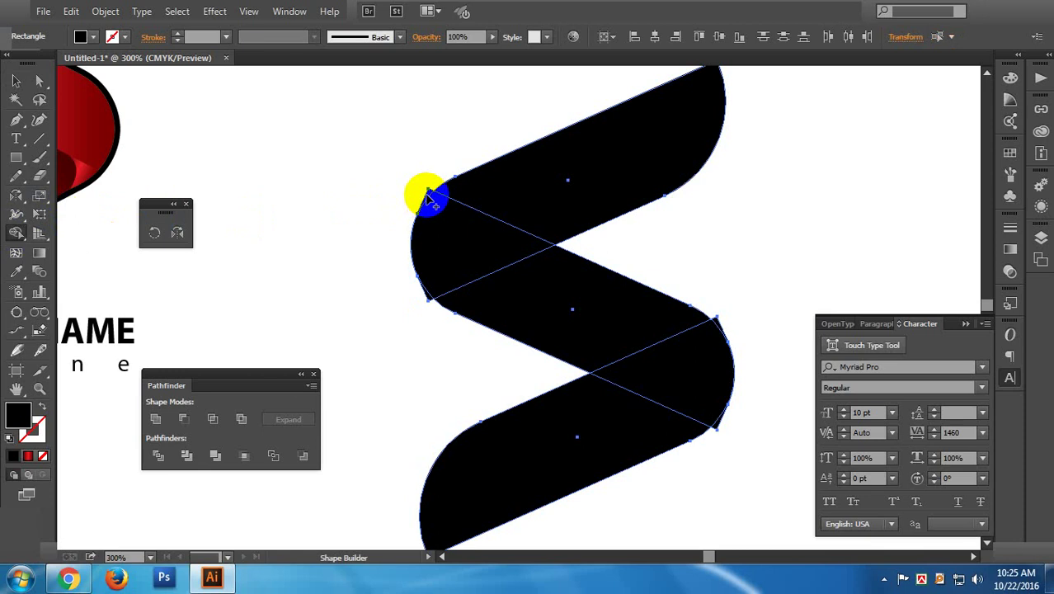
left_click_drag(418, 180, 426, 346)
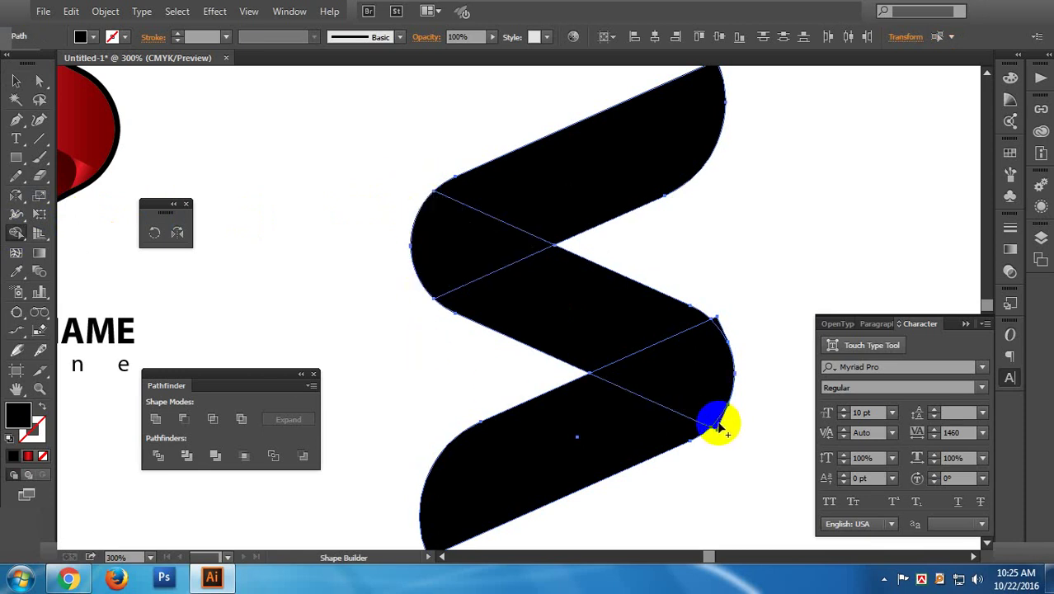
mouse_move(716, 426)
left_mouse_down()
mouse_move(726, 327)
mouse_move(437, 252)
left_mouse_up()
left_click(16, 81)
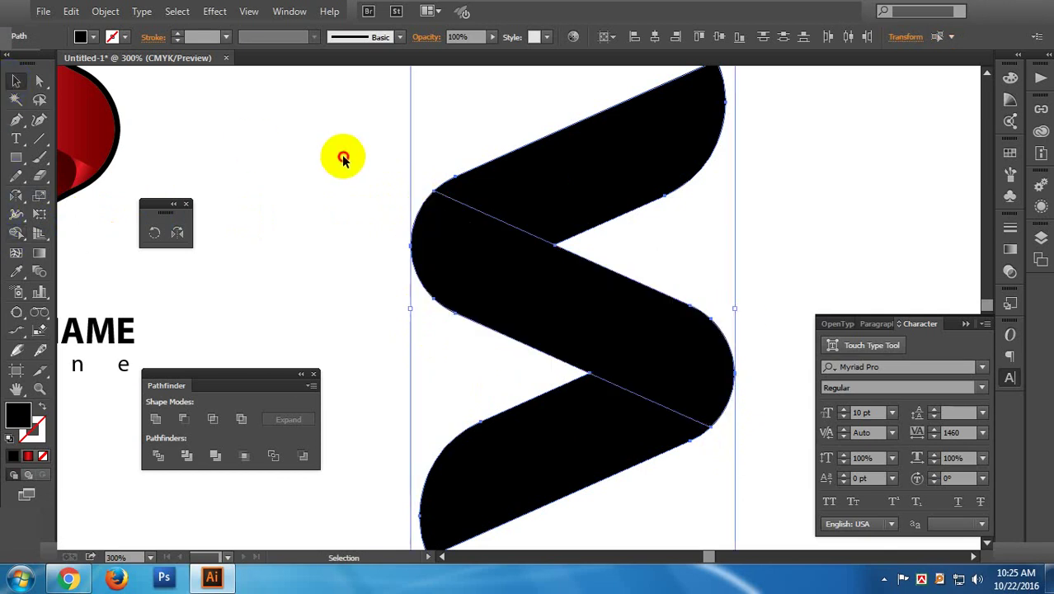
left_click(339, 158)
left_click_drag(339, 161, 399, 194)
key("ctrl+minus")
key("ctrl+minus")
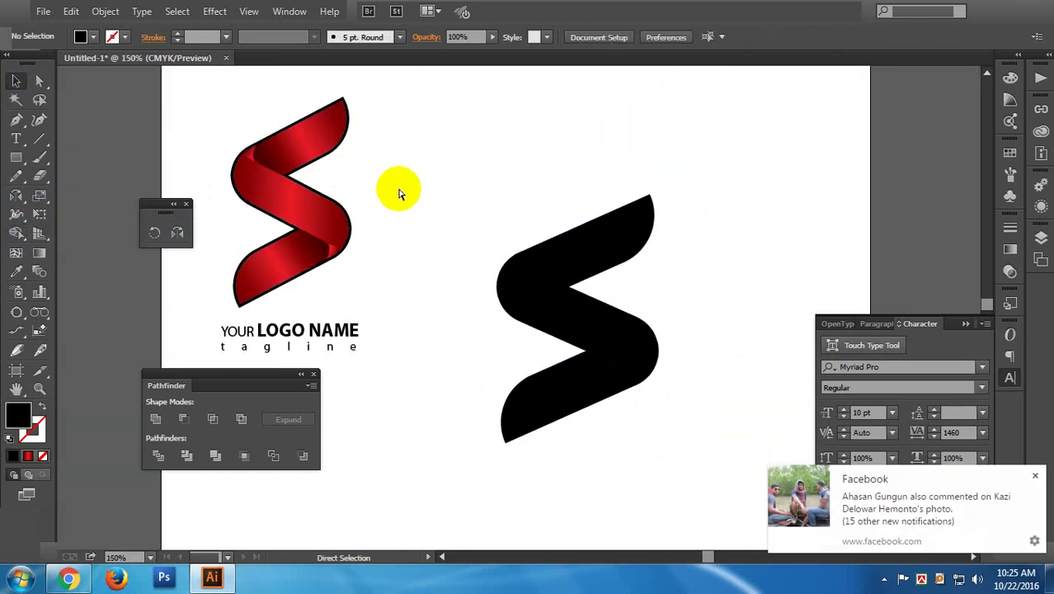
left_click_drag(536, 265, 550, 261)
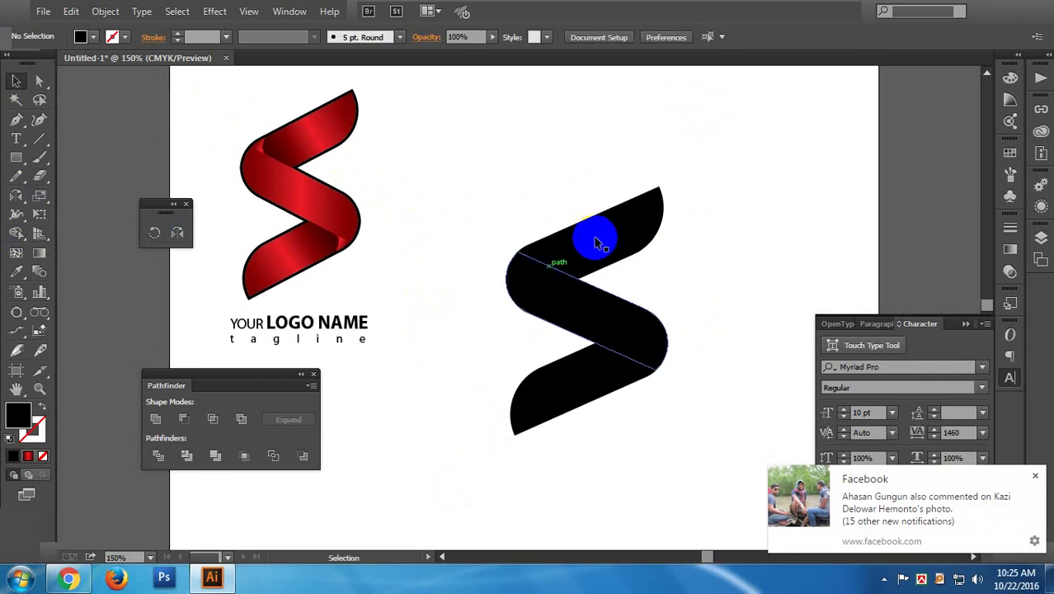
- Eyedropper the red gradient swatch onto the middle band of the S
left_click(594, 236)
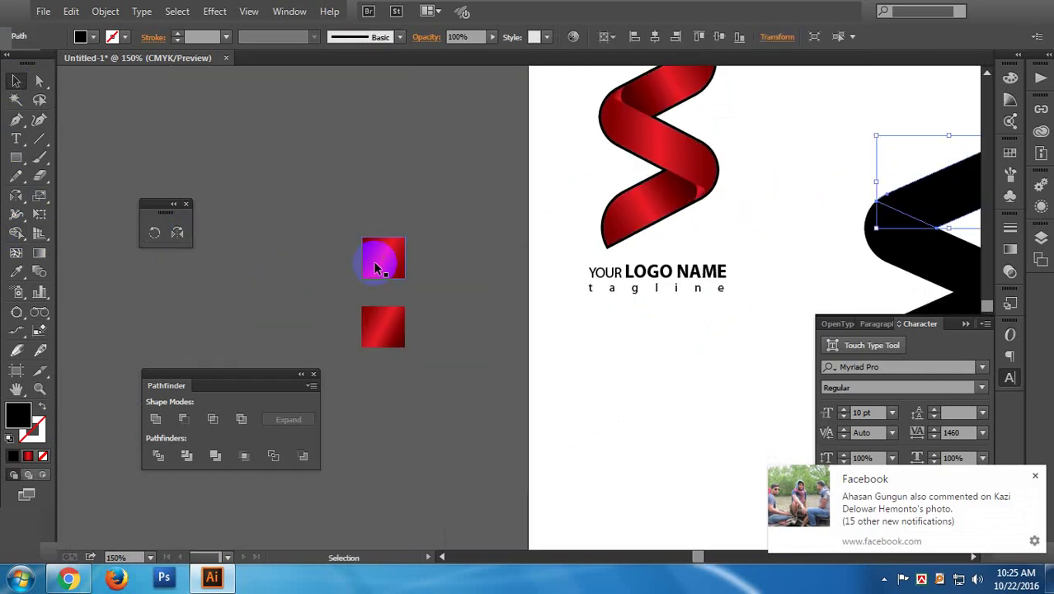
left_click_drag(489, 259, 275, 292)
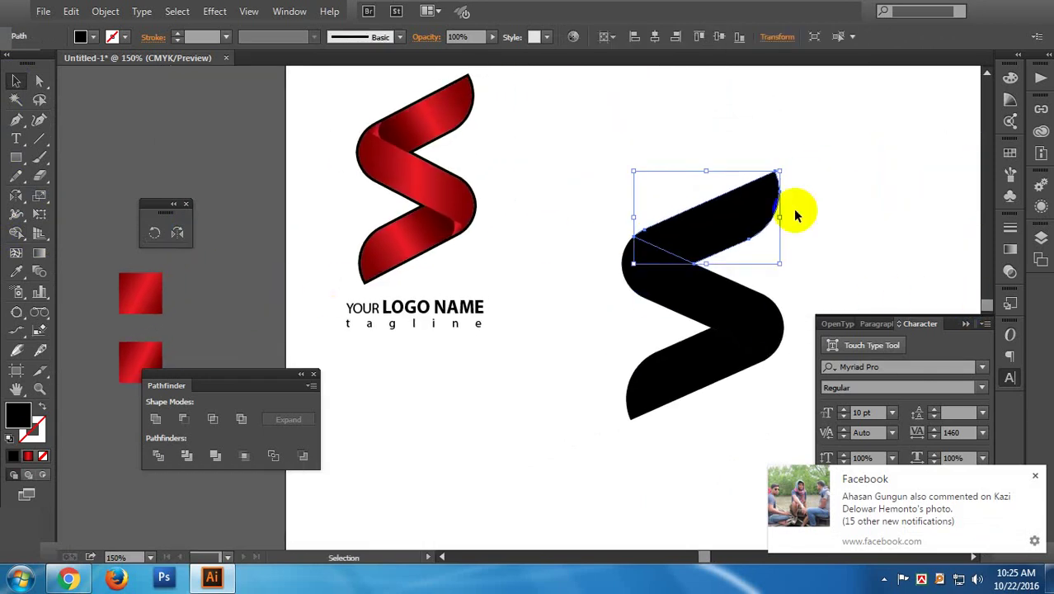
left_click(752, 165)
left_click(749, 230)
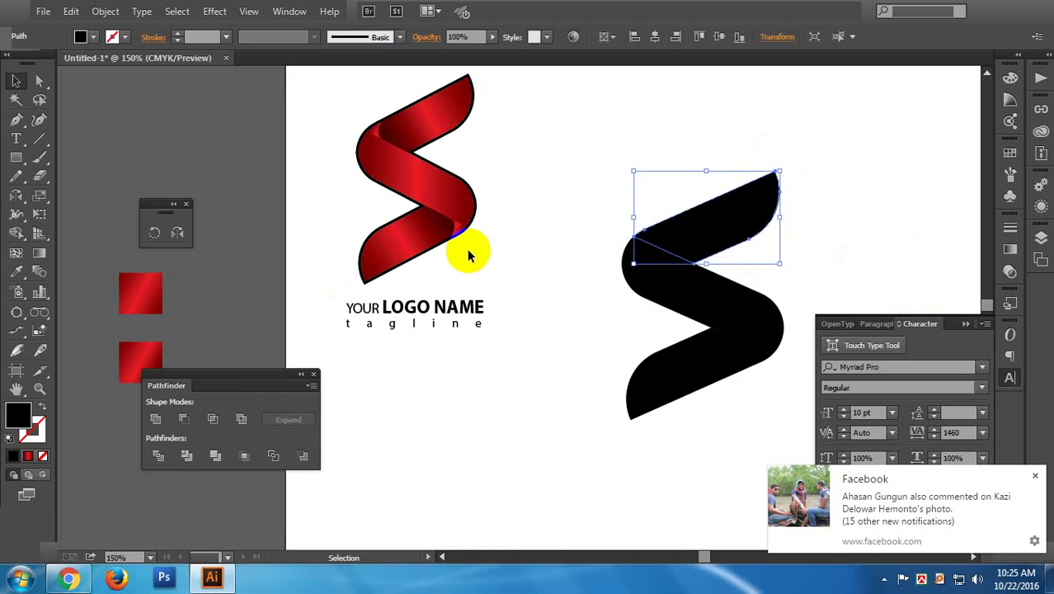
left_click(398, 260)
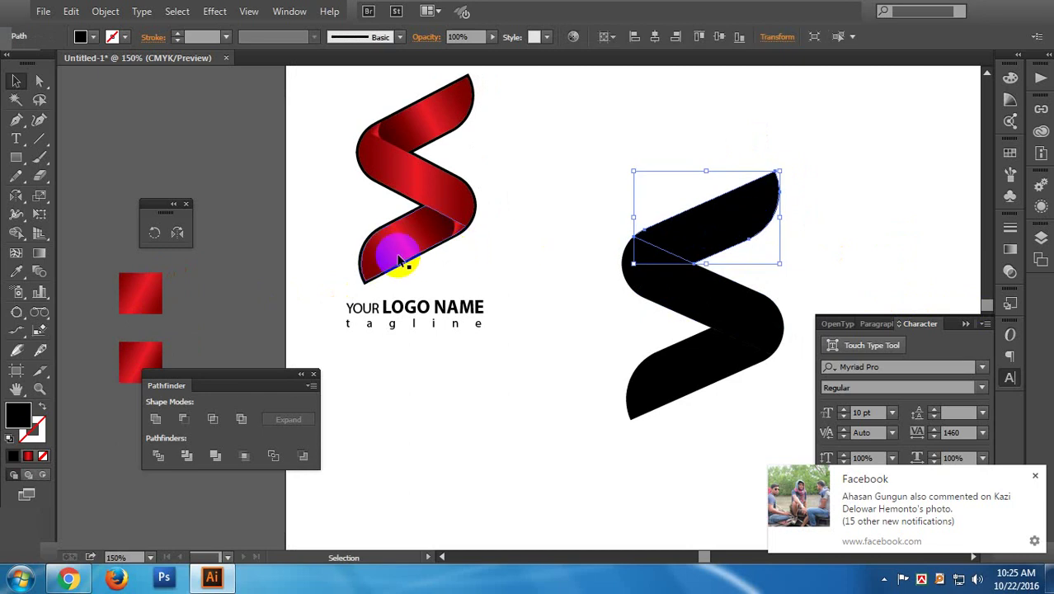
left_click(699, 290)
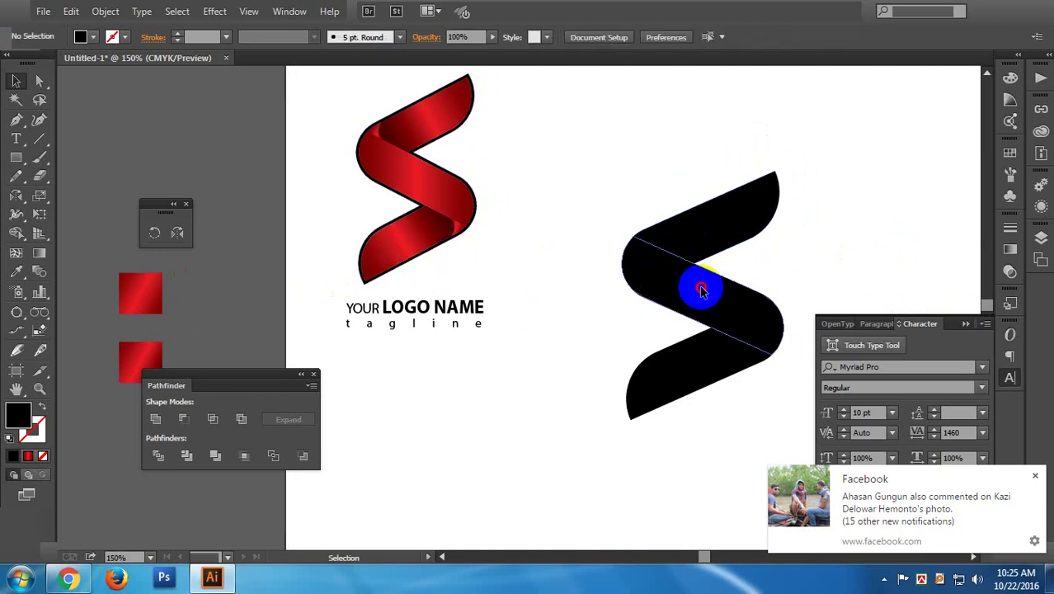
key("i")
left_click(171, 289)
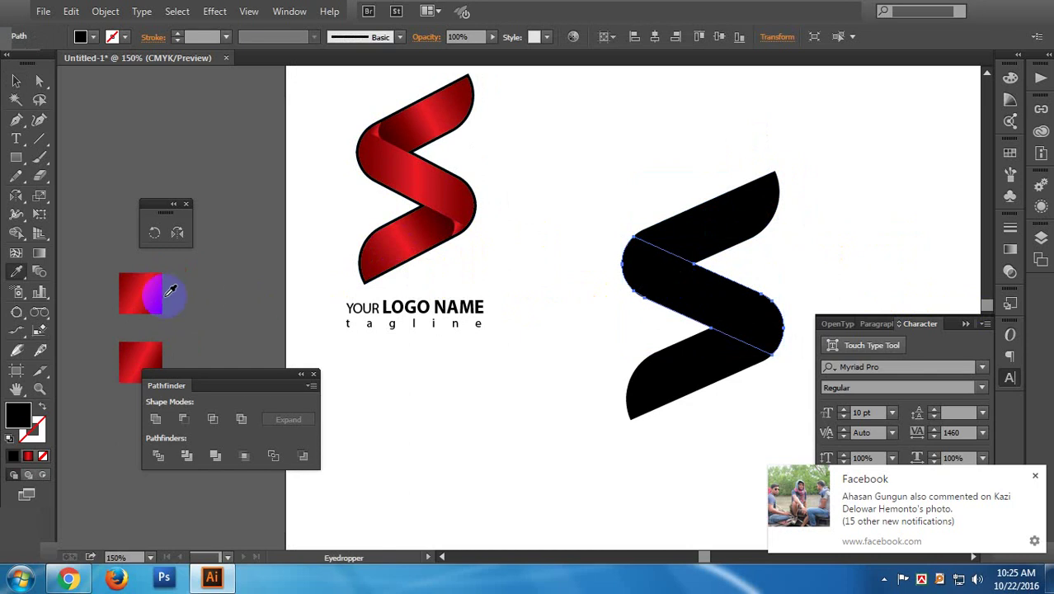
left_click(155, 291)
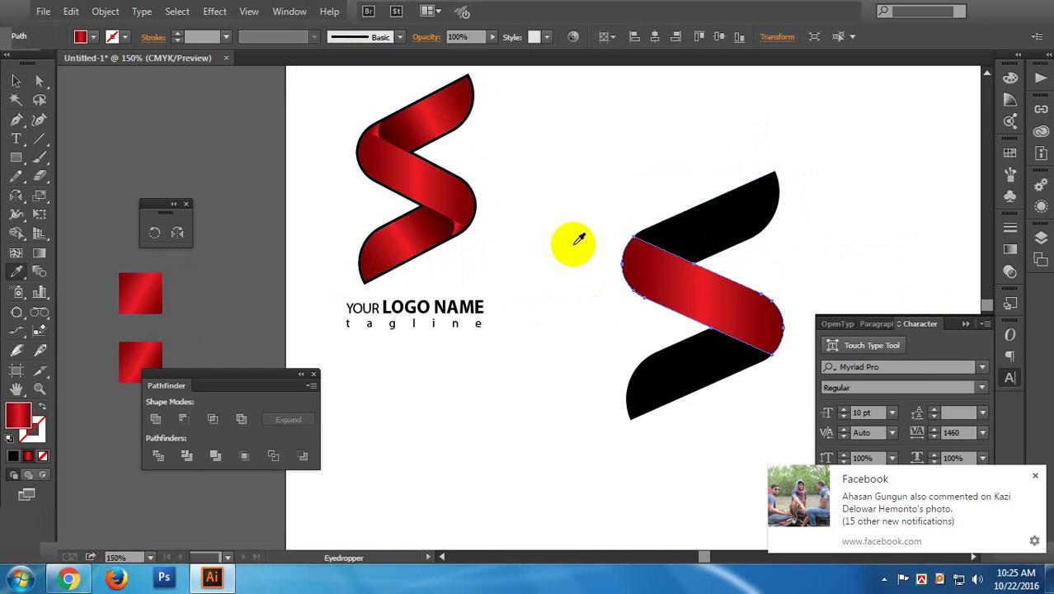
- Set the gradient's midpoint location to 60% in the Gradient panel
left_click(1010, 249)
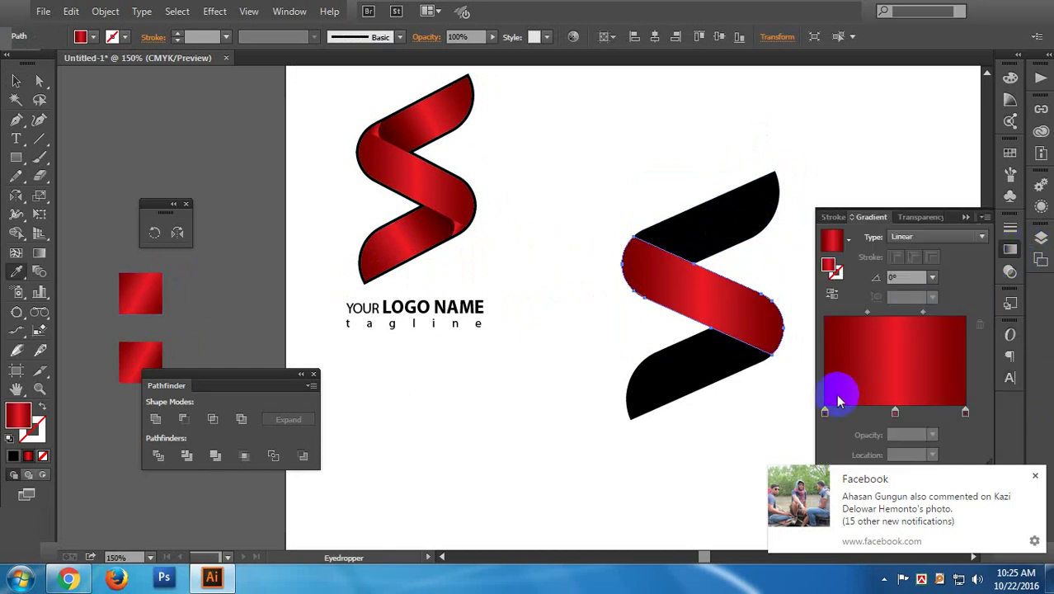
left_click(1034, 476)
left_click(965, 411)
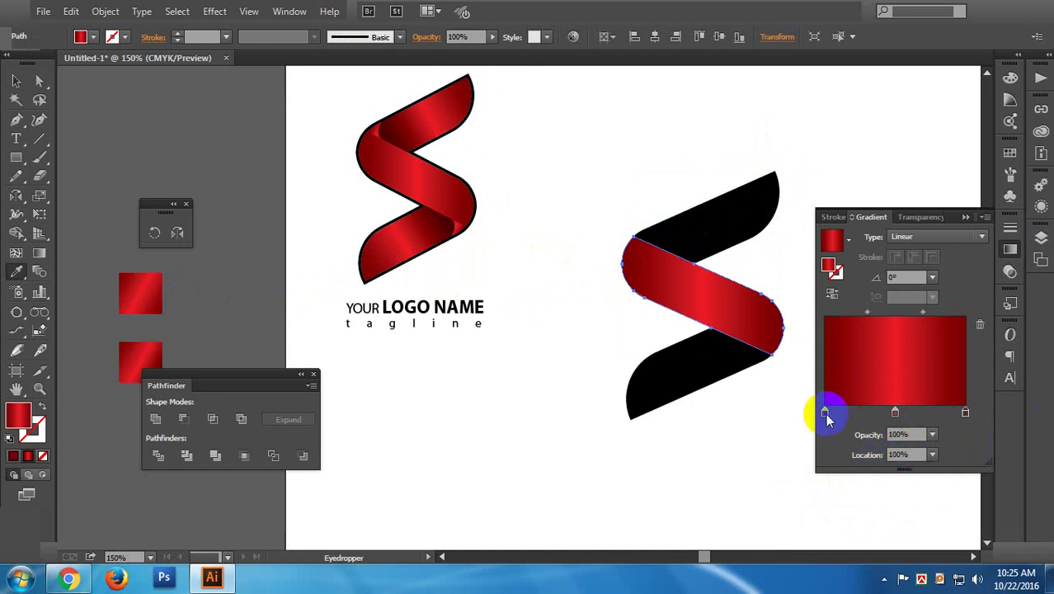
left_click(965, 411)
left_click(895, 412)
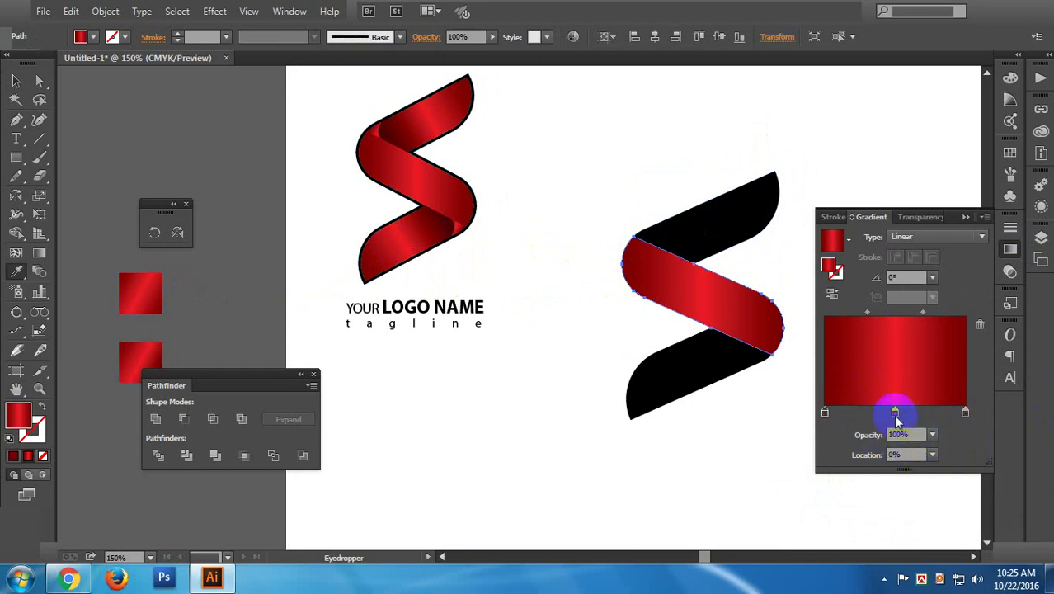
left_click(923, 314)
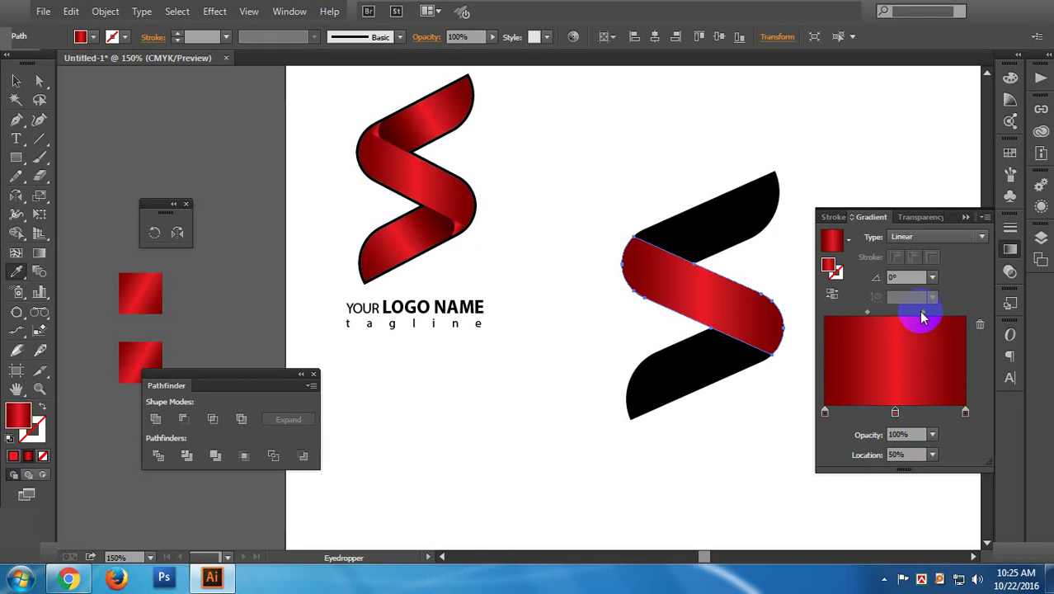
left_click(923, 314)
left_click(867, 314)
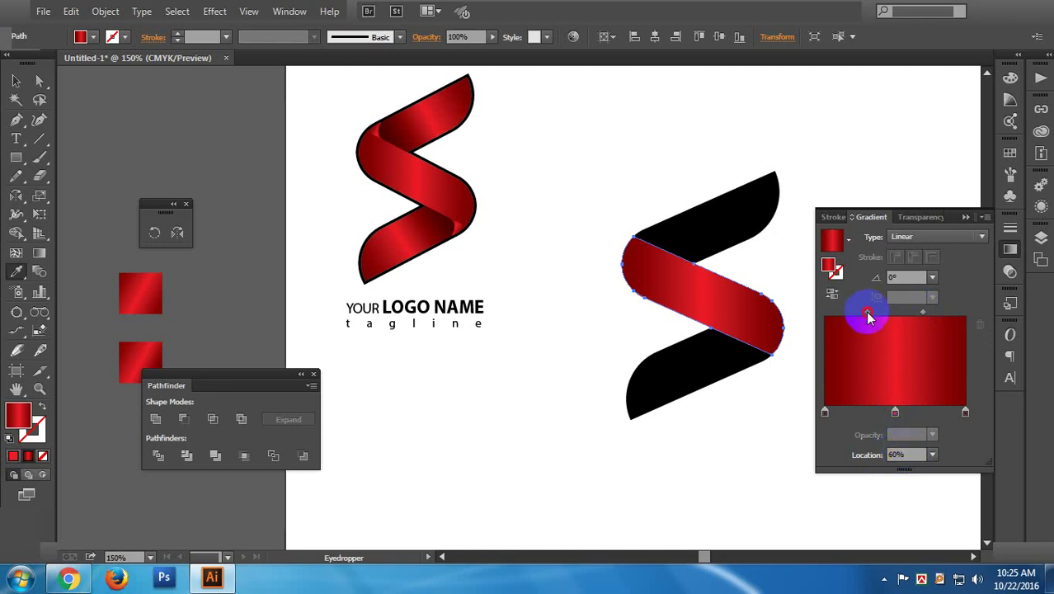
left_click(908, 454)
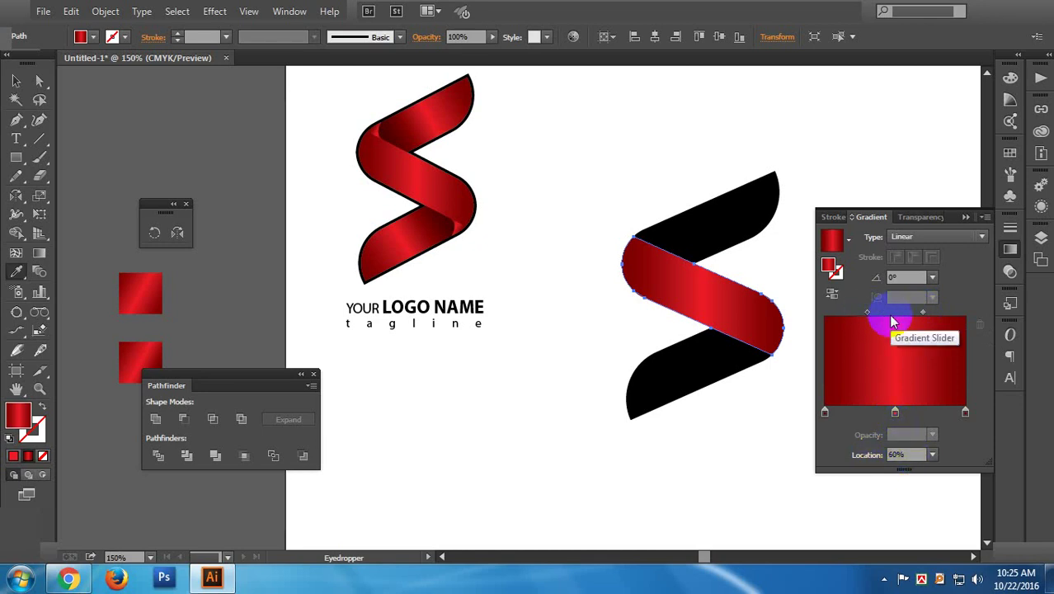
left_click(895, 276)
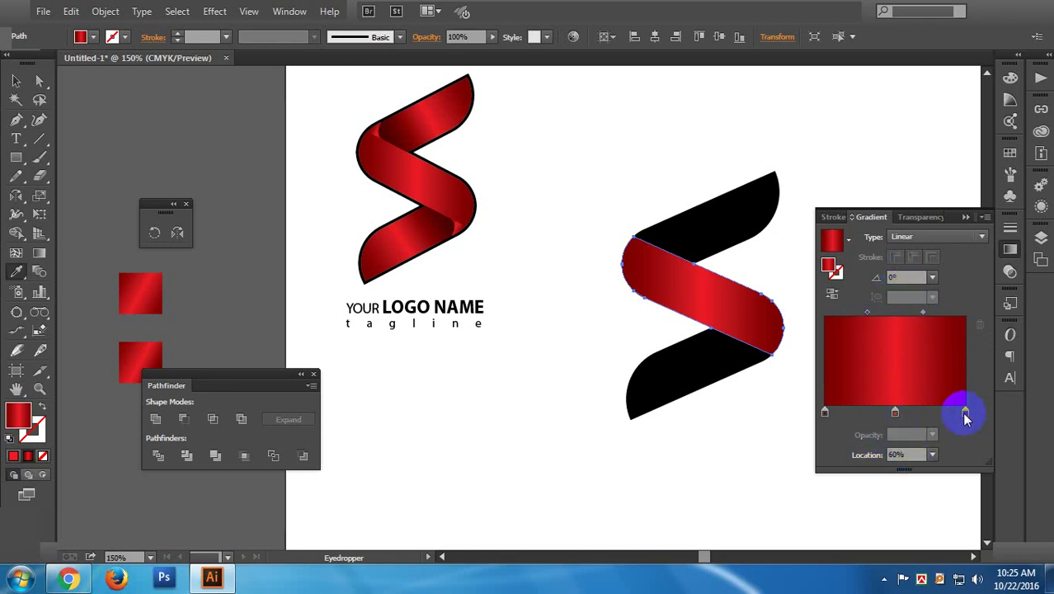
- Adjust the end gradient stop's black and yellow CMYK values
double_click(965, 411)
left_click(926, 245)
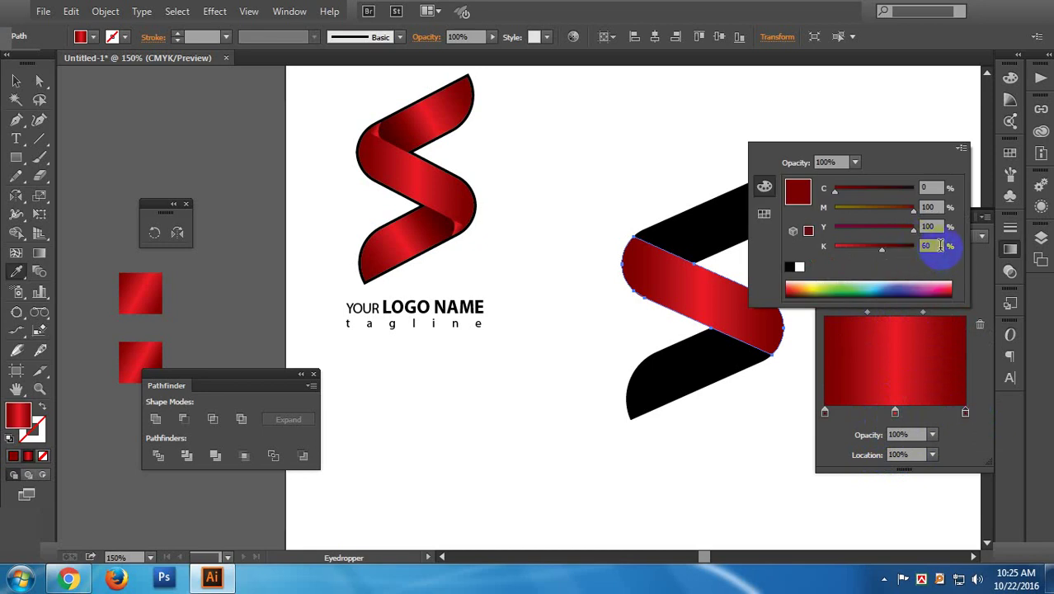
double_click(940, 245)
double_click(939, 225)
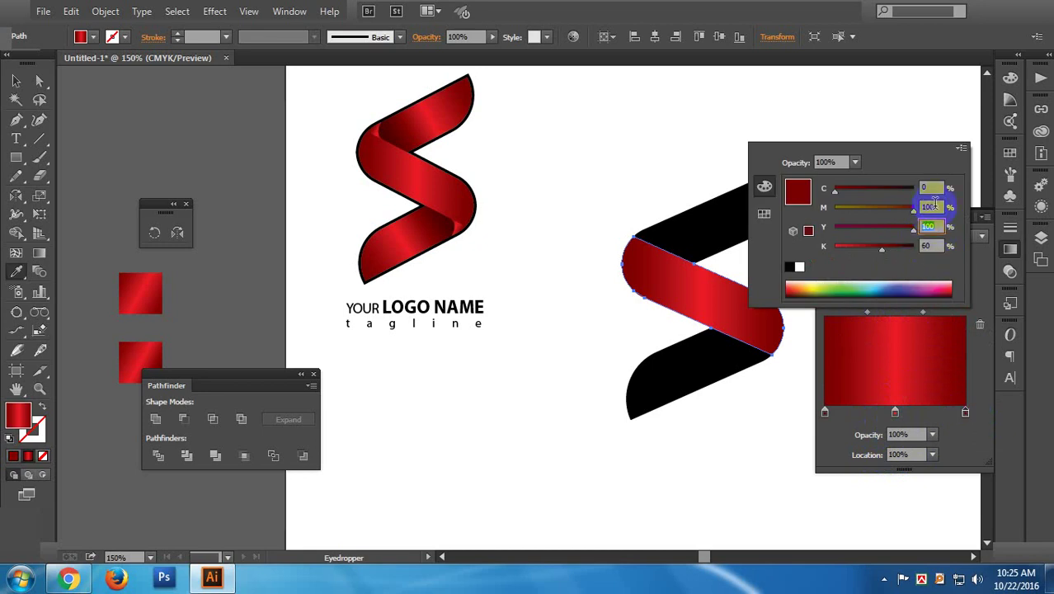
left_click(949, 429)
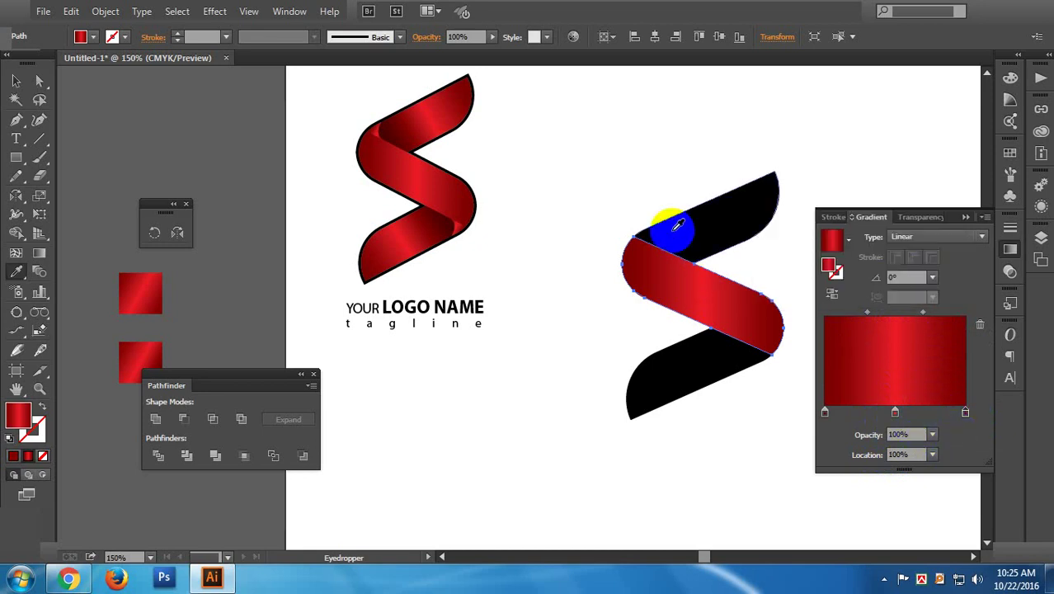
left_click(17, 83)
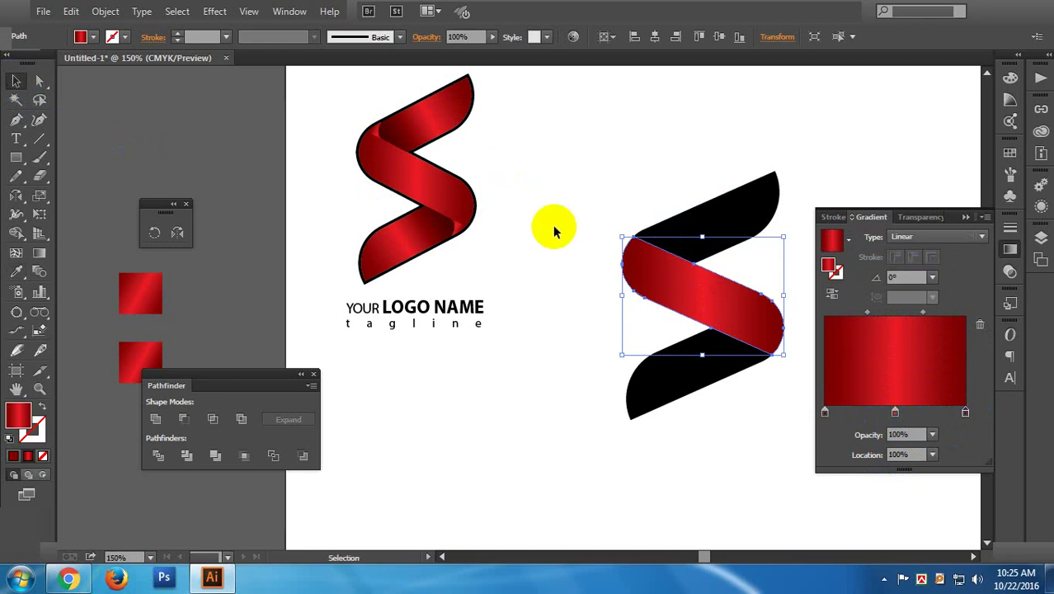
left_click(713, 239)
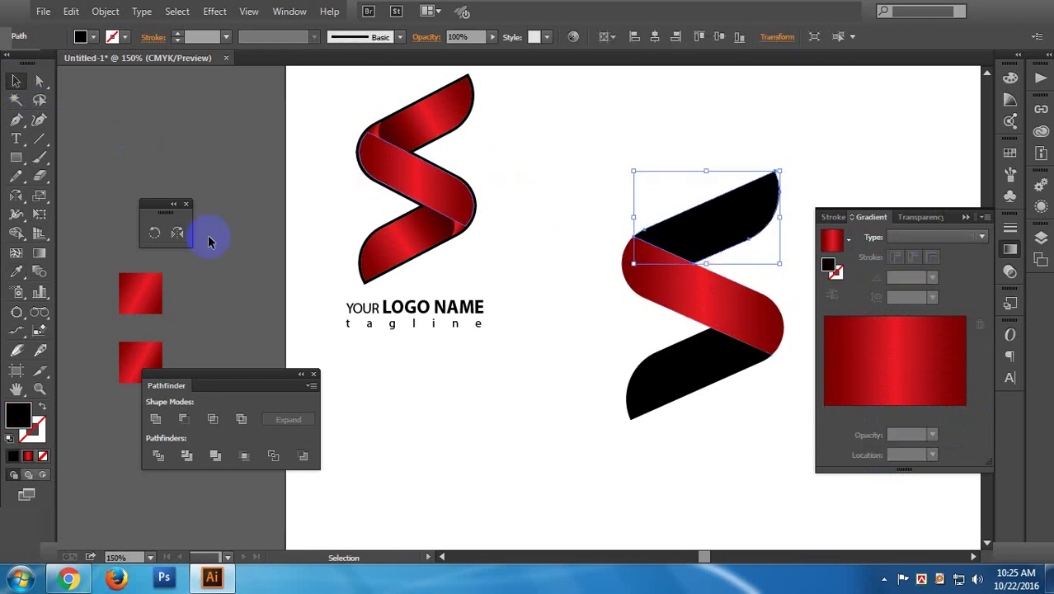
- Copy the red gradient onto the top ribbon piece and angle it diagonally
left_click(16, 272)
left_click(659, 257)
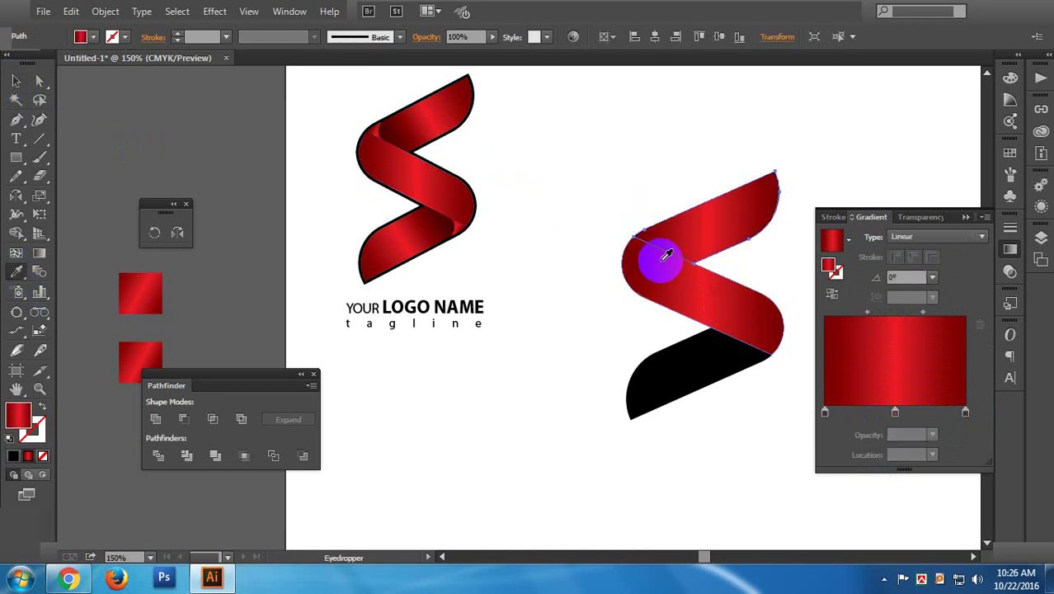
left_click(38, 253)
left_click(665, 245)
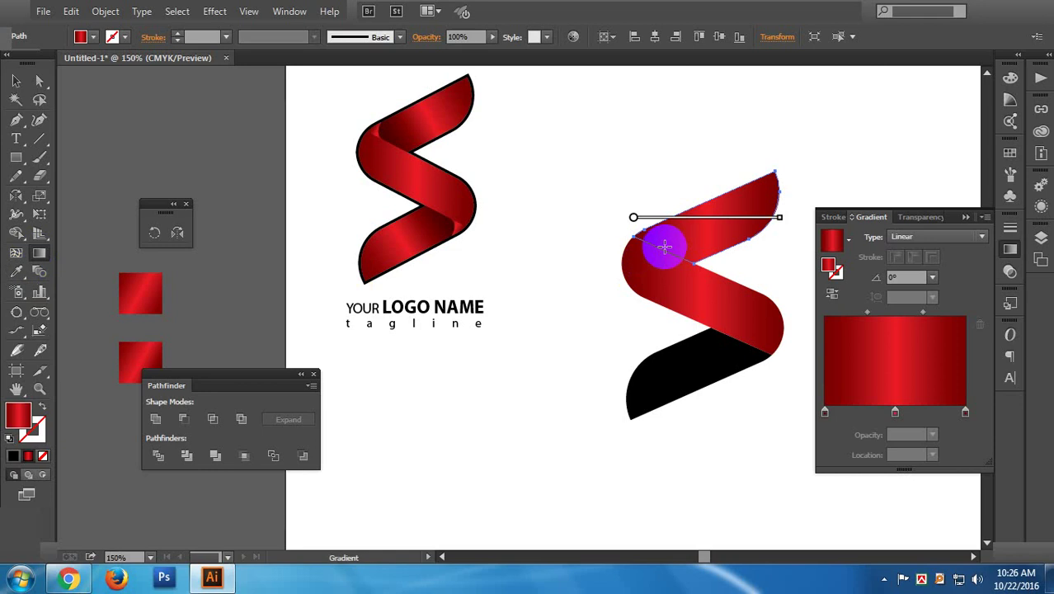
left_click_drag(665, 251, 778, 190)
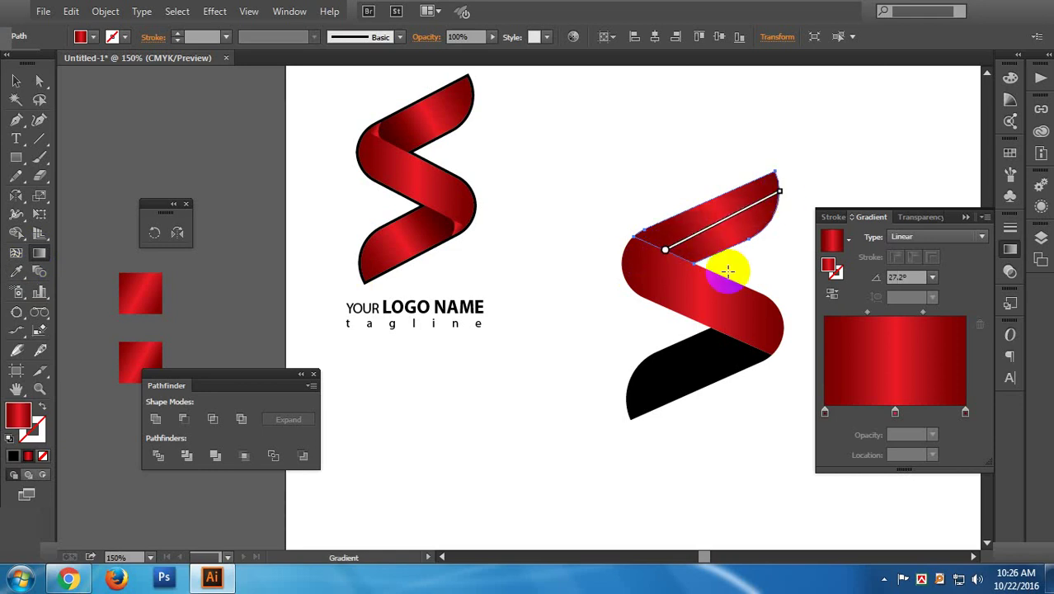
- Copy the red gradient onto the black bottom ribbon piece
left_click(16, 80)
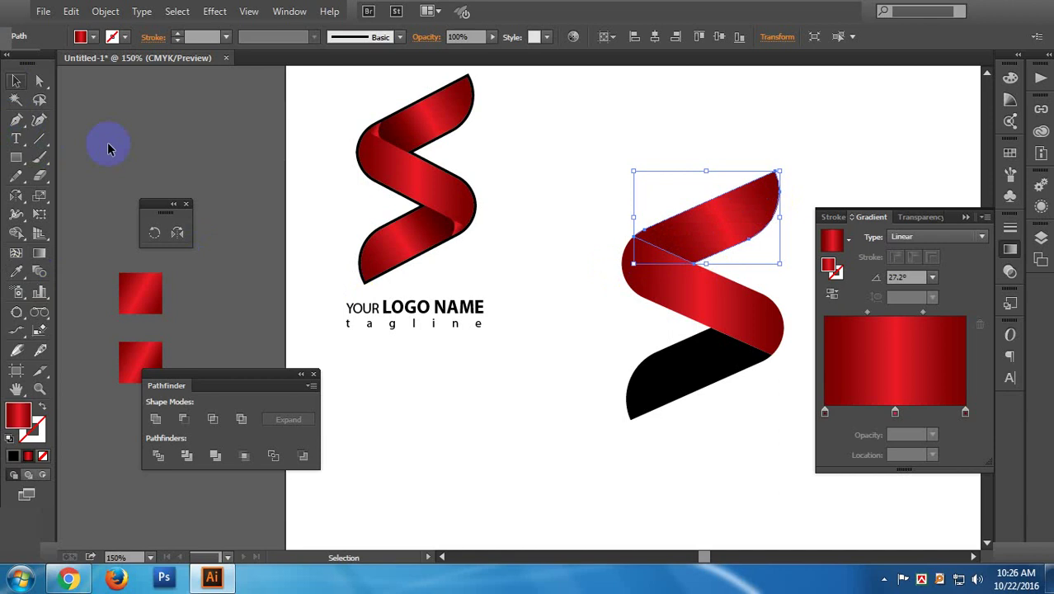
left_click(672, 390)
key("i")
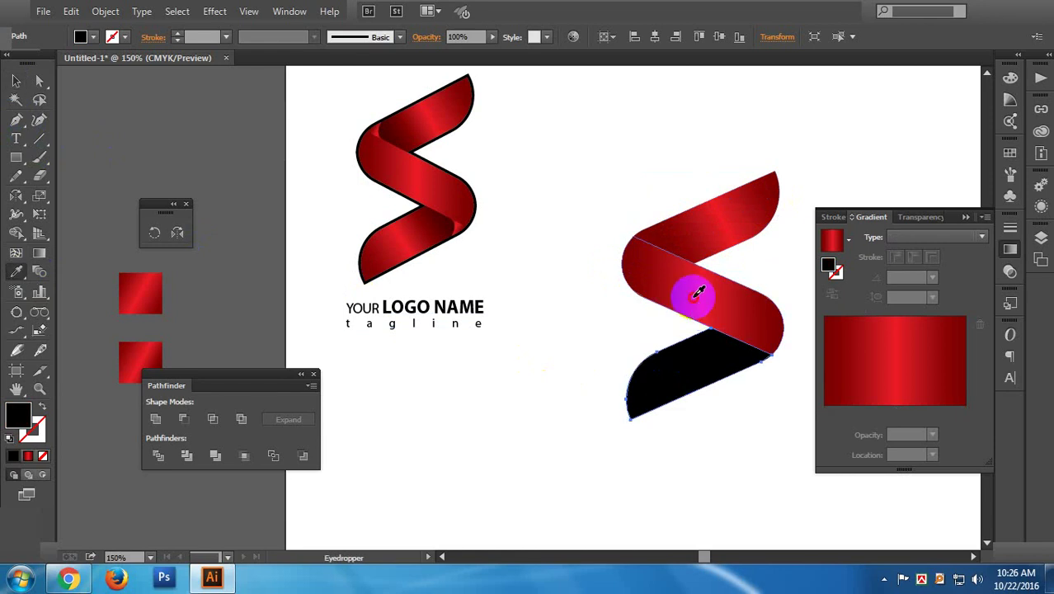
left_click(694, 292)
left_click(15, 80)
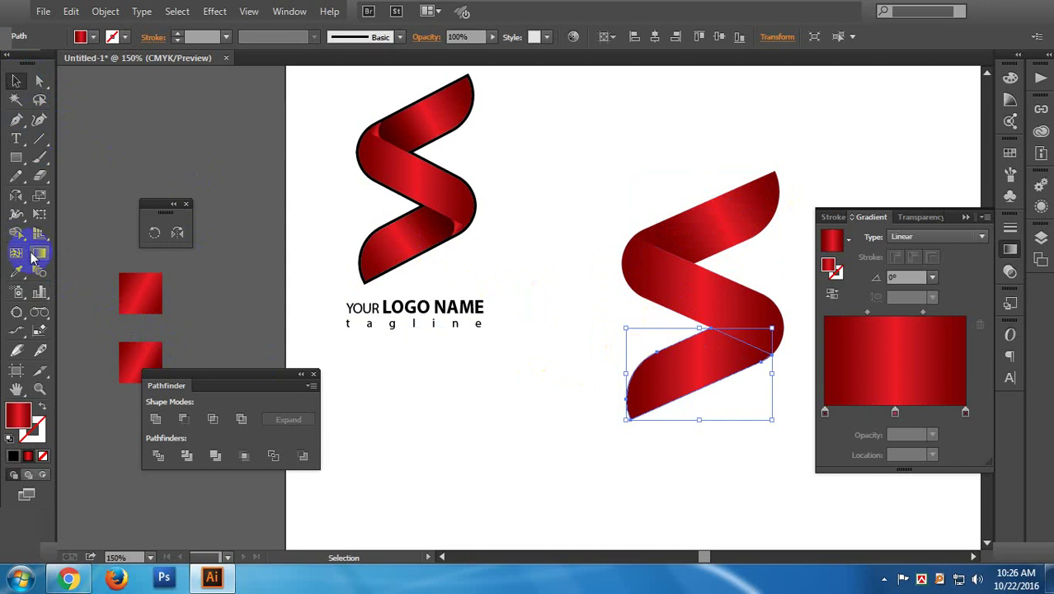
- Run the bottom piece's gradient diagonally along the ribbon
left_click(41, 252)
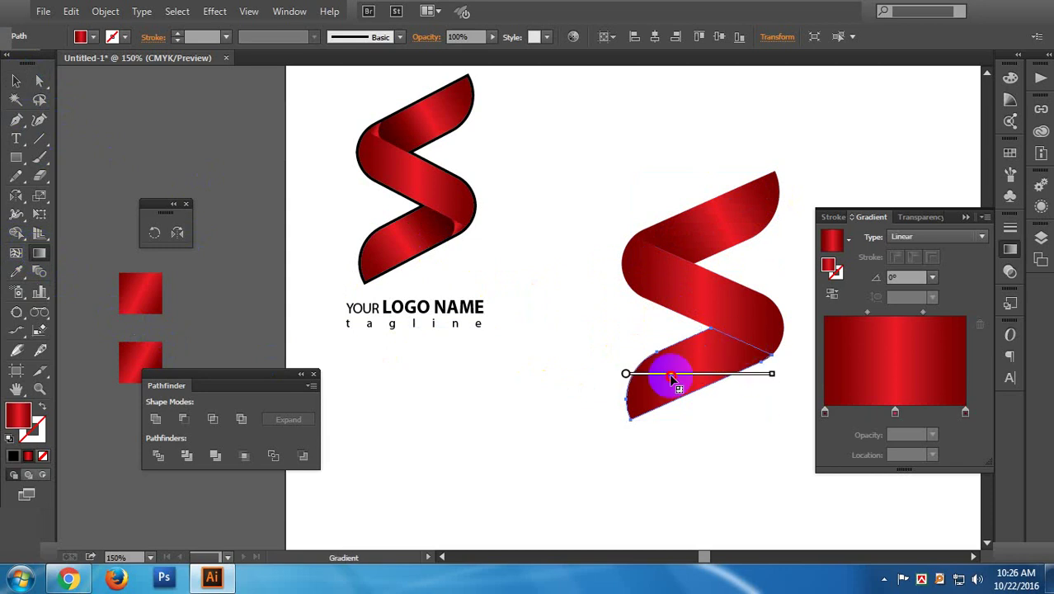
left_click_drag(742, 340, 623, 397)
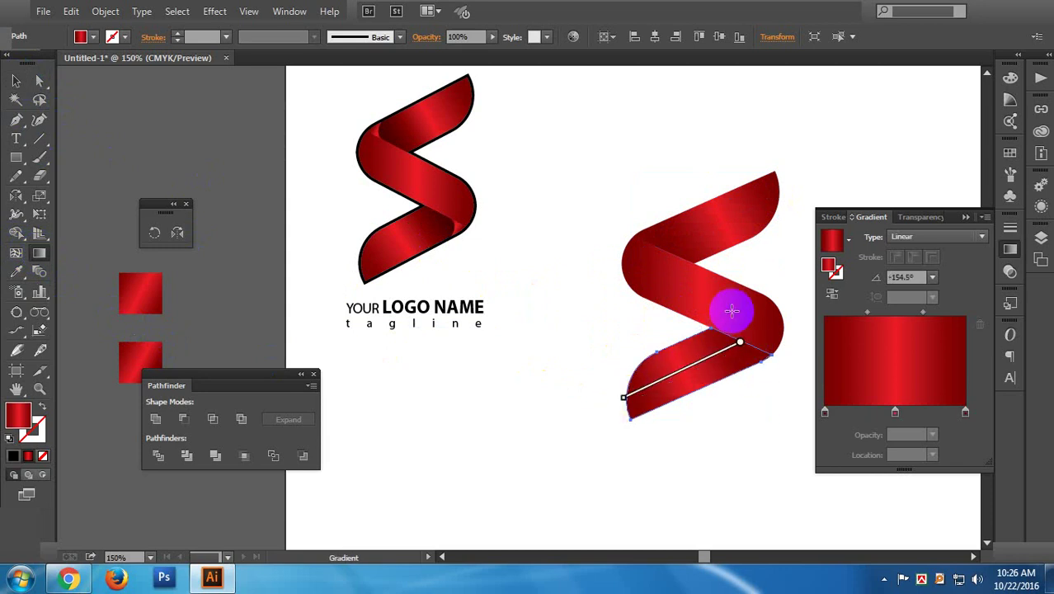
left_click(833, 426)
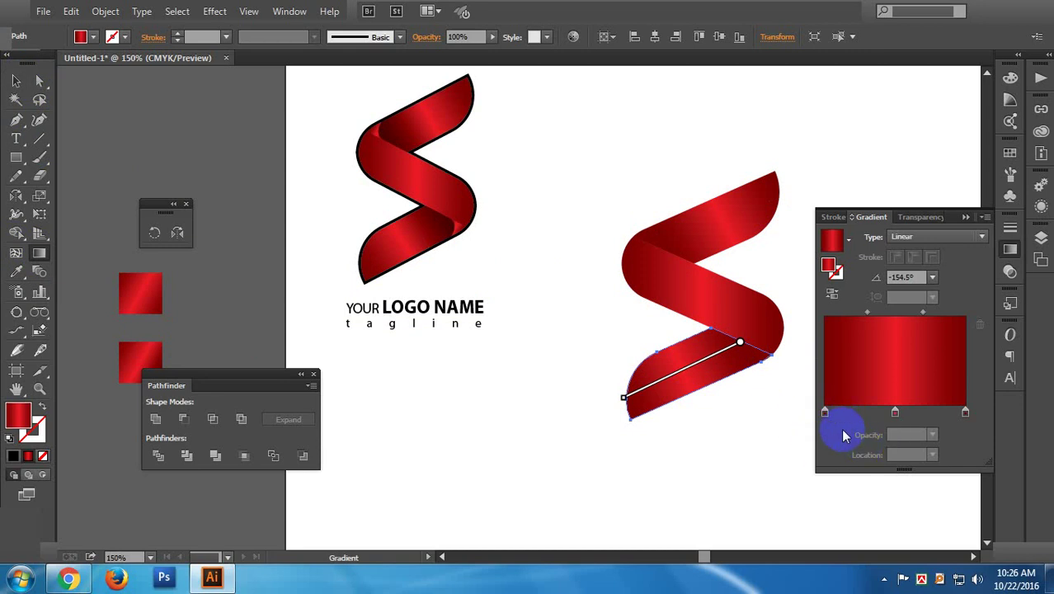
left_click(969, 423)
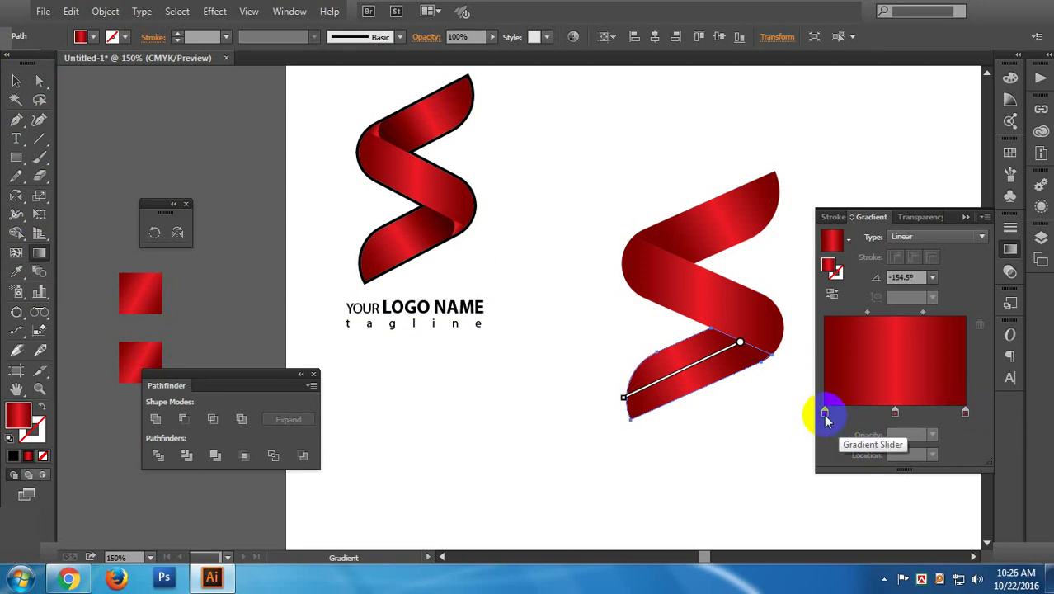
- Darken the bottom gradient's left stop to K 85, cancelling the Move dialog
double_click(824, 414)
left_click_drag(940, 245, 897, 248)
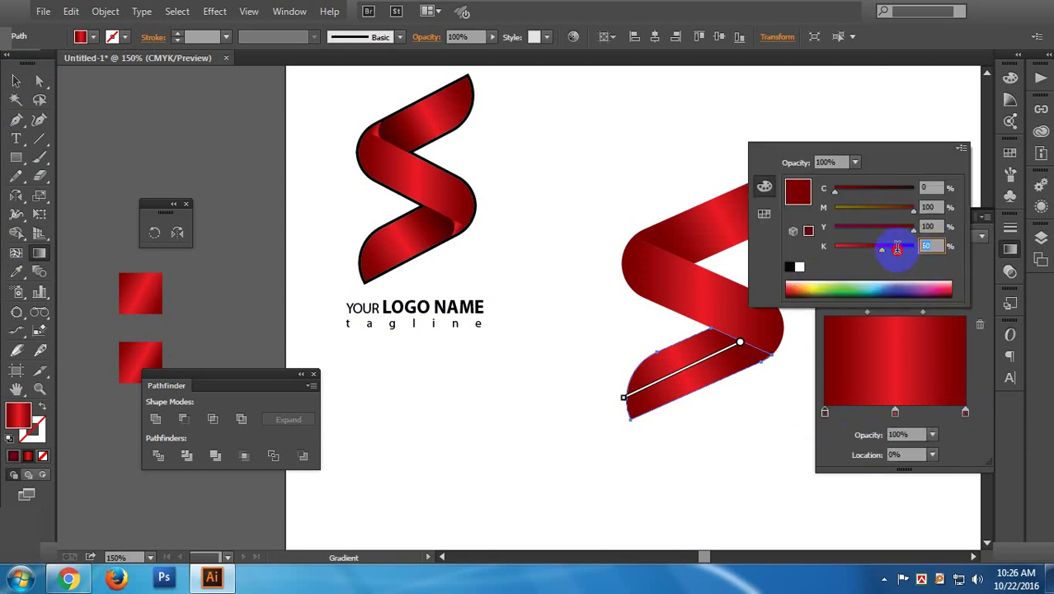
type("5")
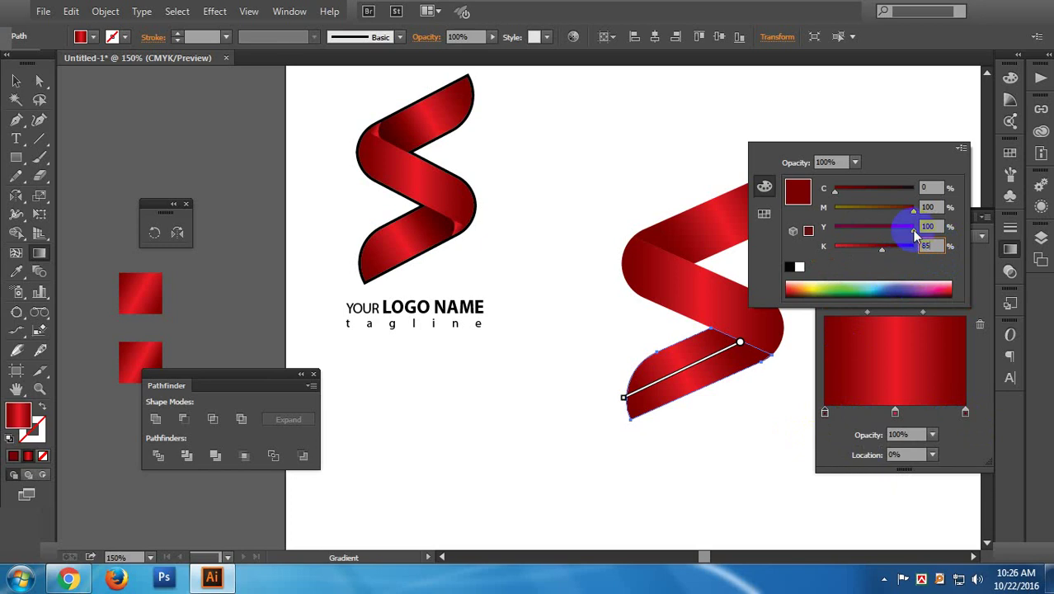
left_click(934, 206)
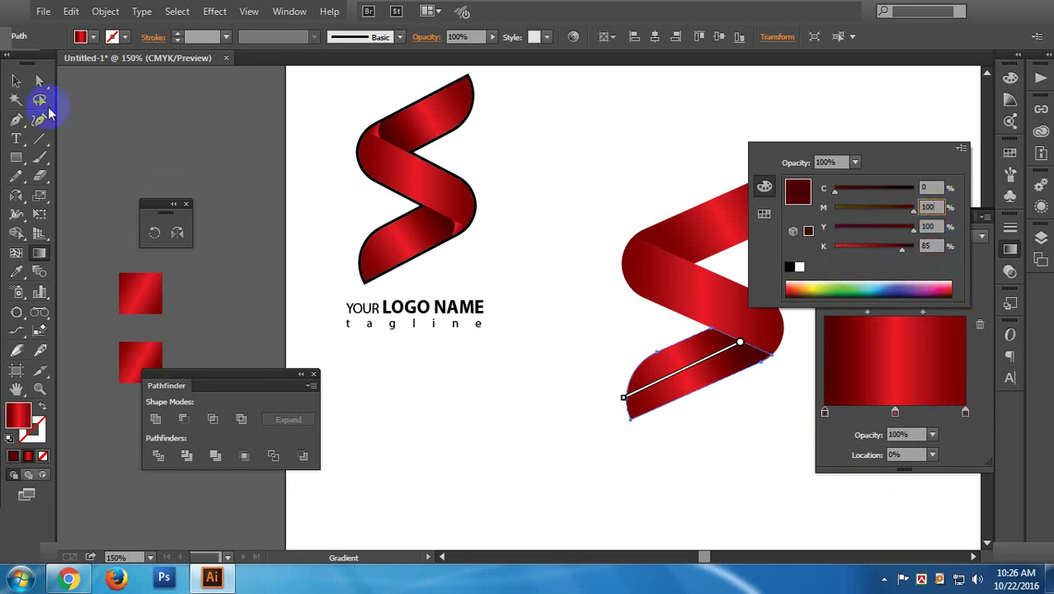
left_click(18, 83)
double_click(19, 83)
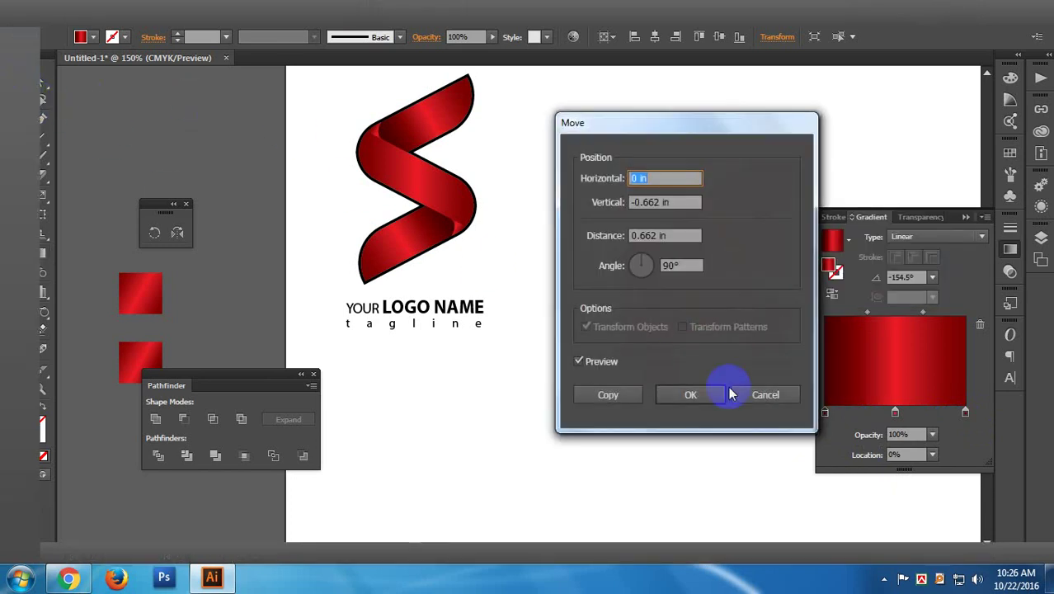
left_click(766, 395)
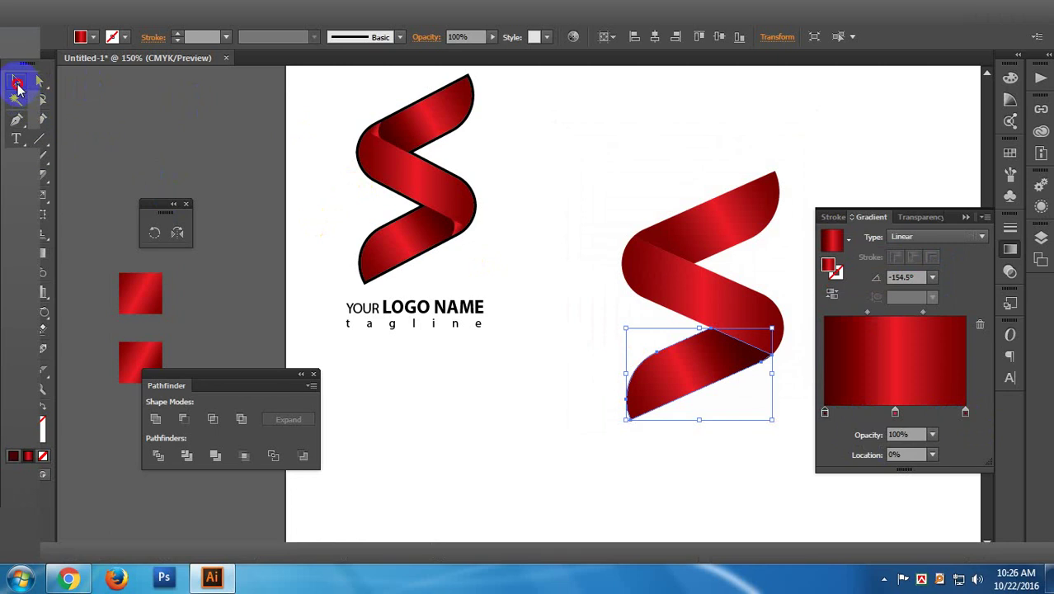
left_click(594, 320)
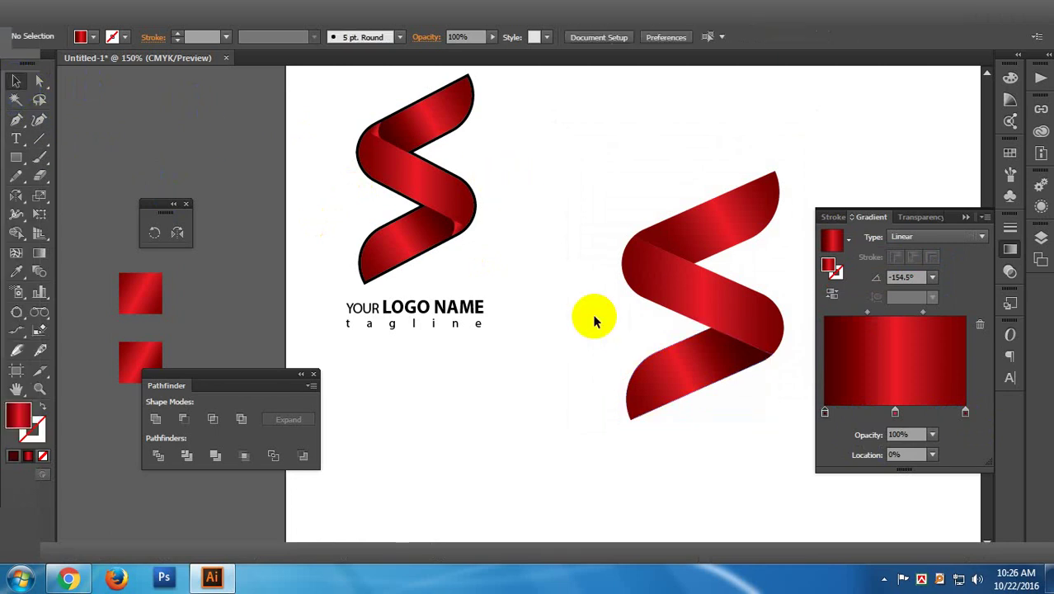
- Set the top ribbon piece's left gradient stop to K 85
left_click(705, 248)
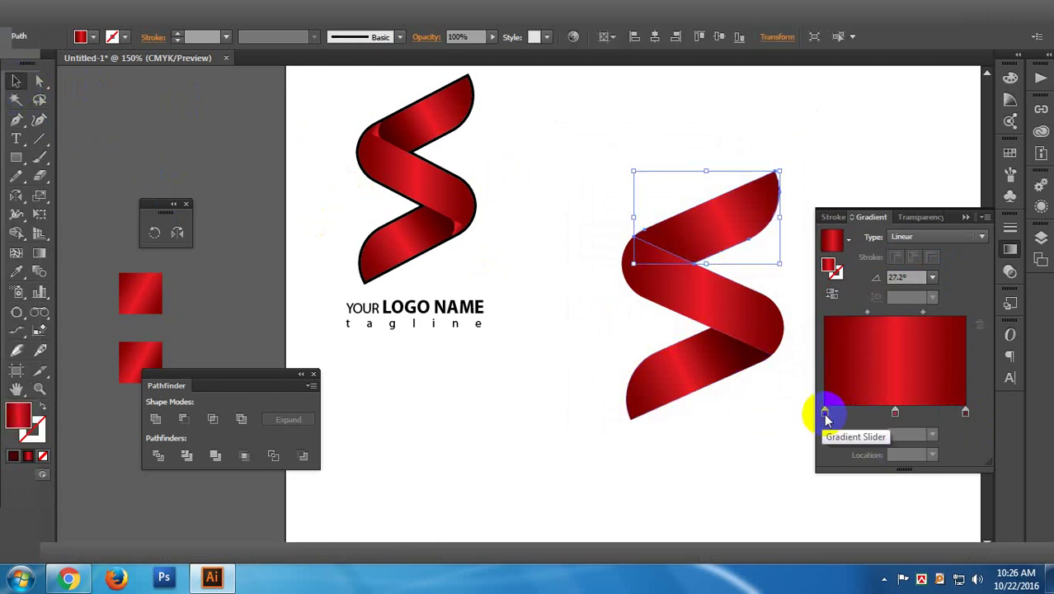
double_click(825, 411)
double_click(929, 245)
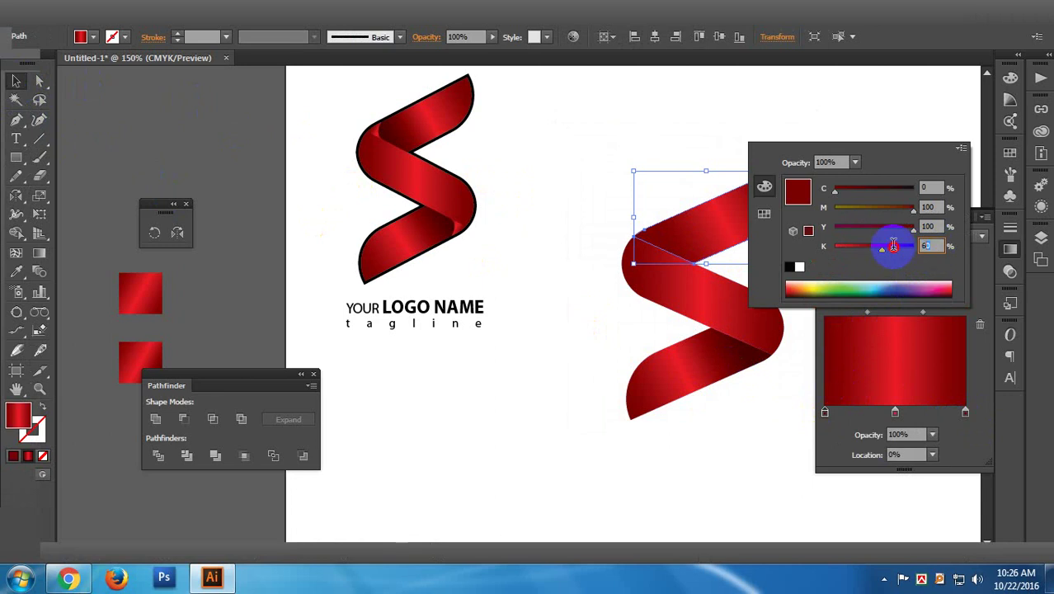
type("8")
type("5")
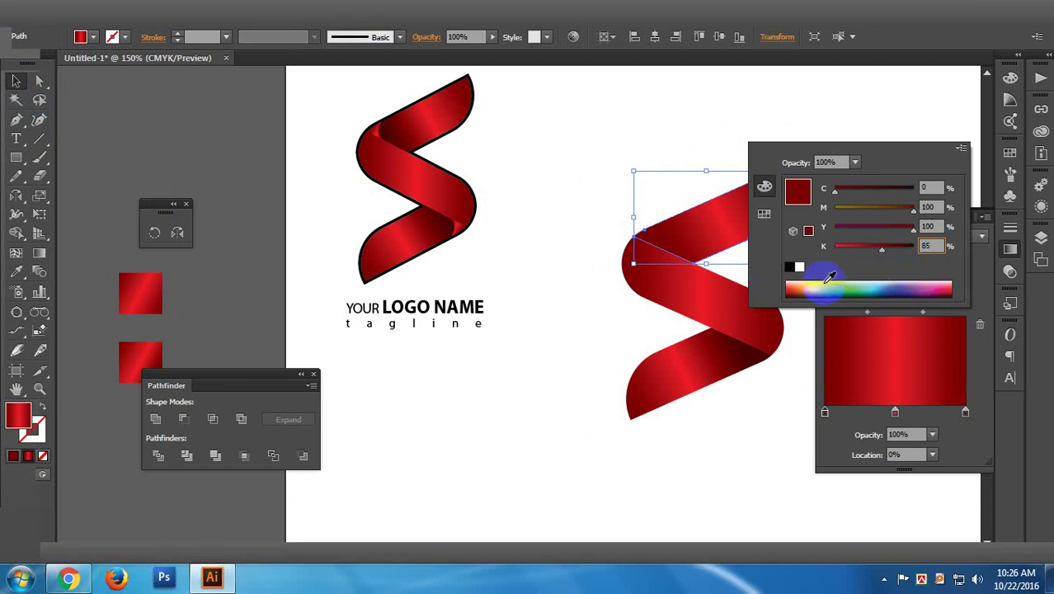
left_click(912, 436)
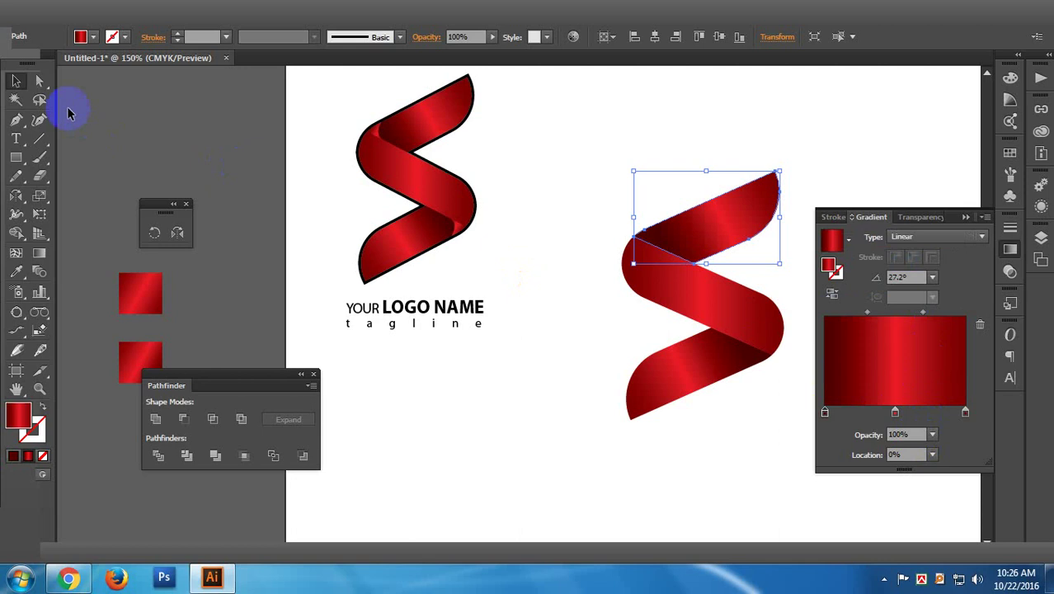
left_click(513, 202)
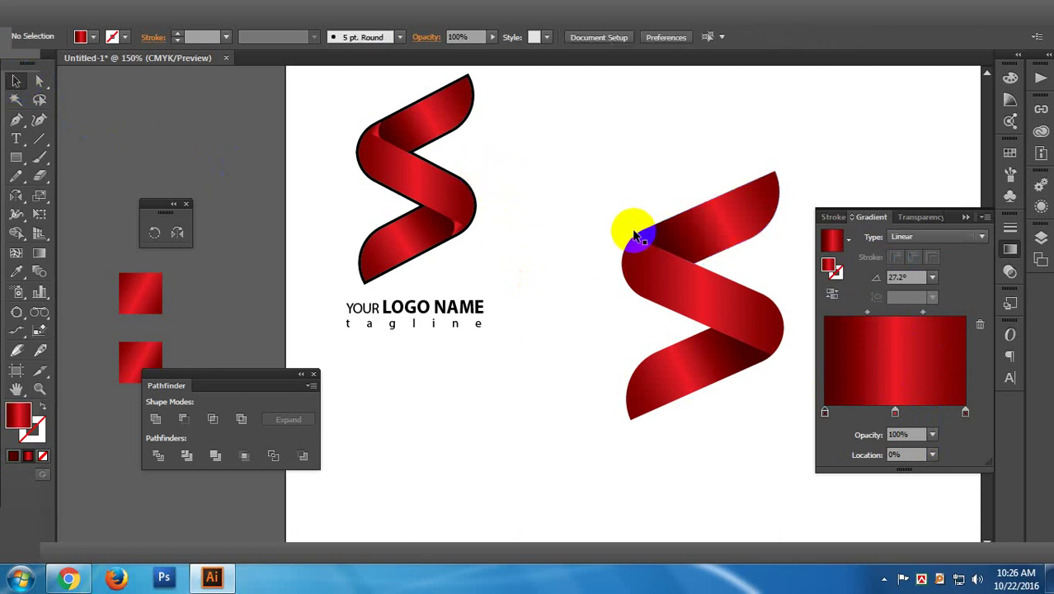
- Collapse the Gradient panel, pick the Pen tool and zoom in on the right S's top fold
mouse_move(520, 216)
left_mouse_down()
mouse_move(486, 245)
mouse_move(543, 208)
left_mouse_up()
key("ctrl+plus")
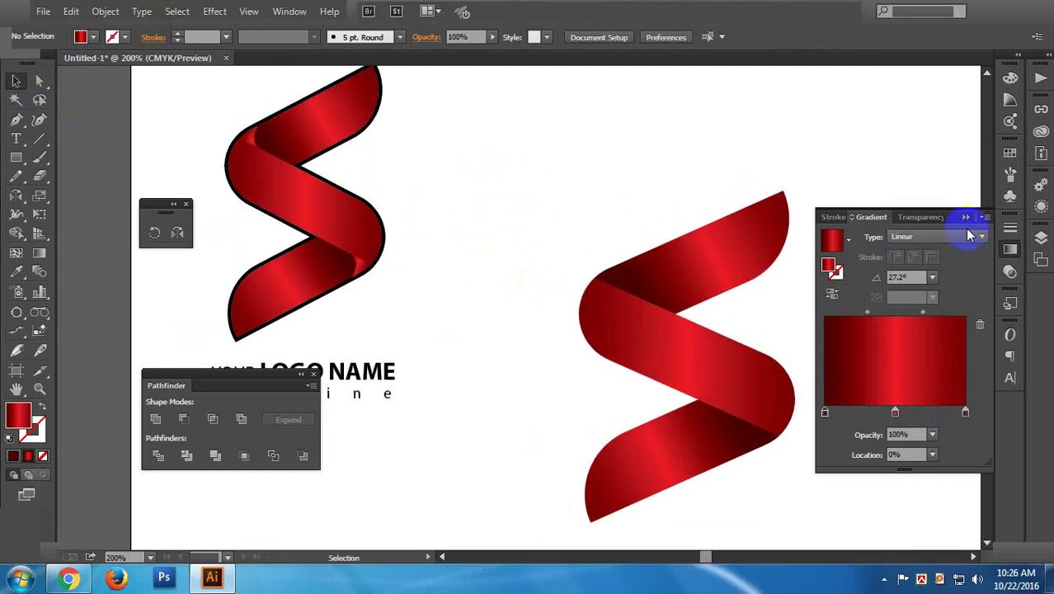
left_click(965, 217)
left_click_drag(821, 216, 844, 216)
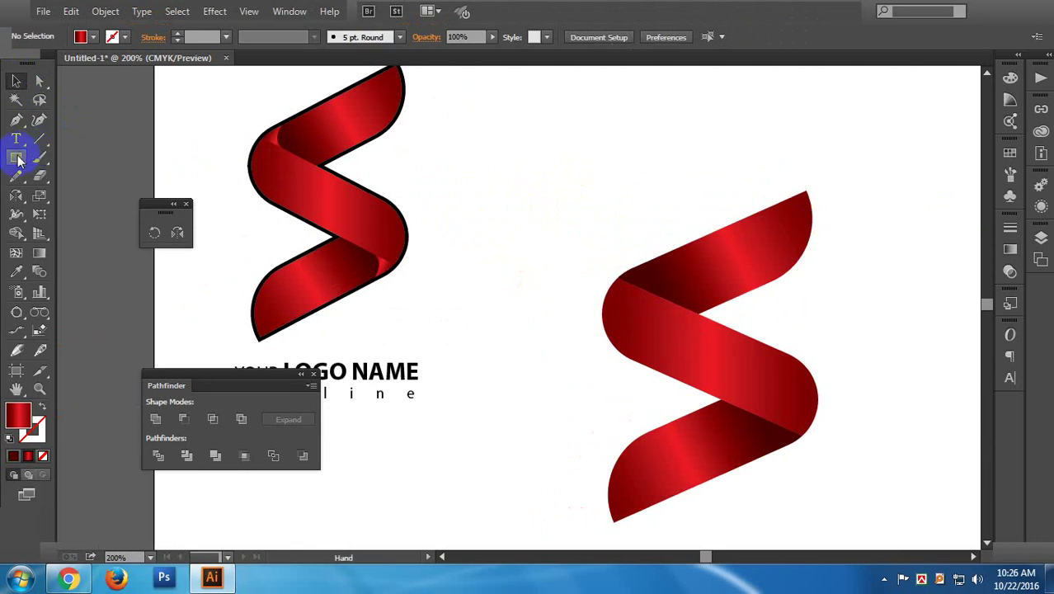
left_click(15, 120)
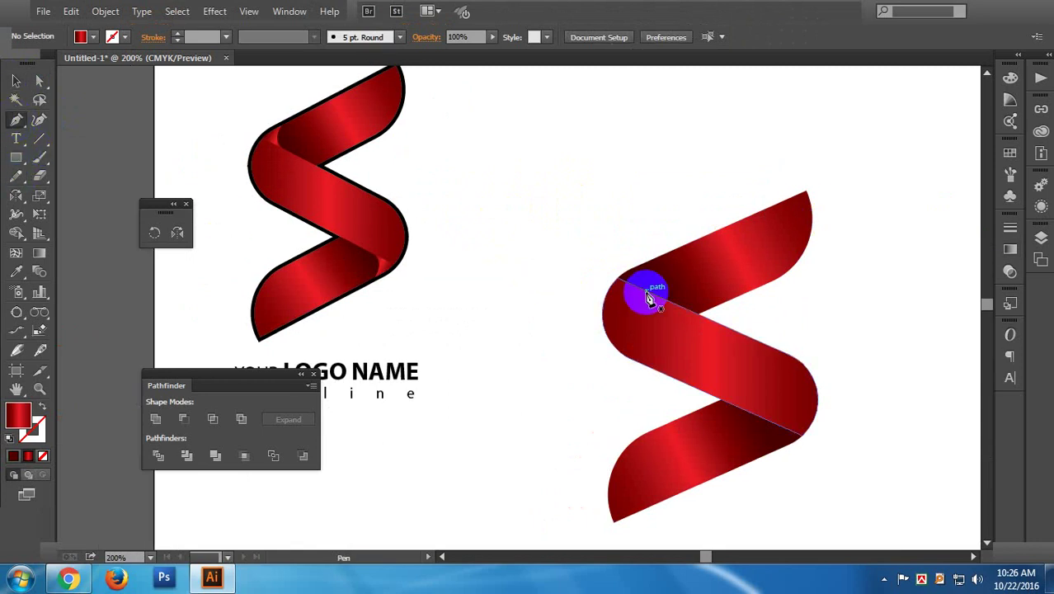
key("ctrl+plus")
key("ctrl+plus")
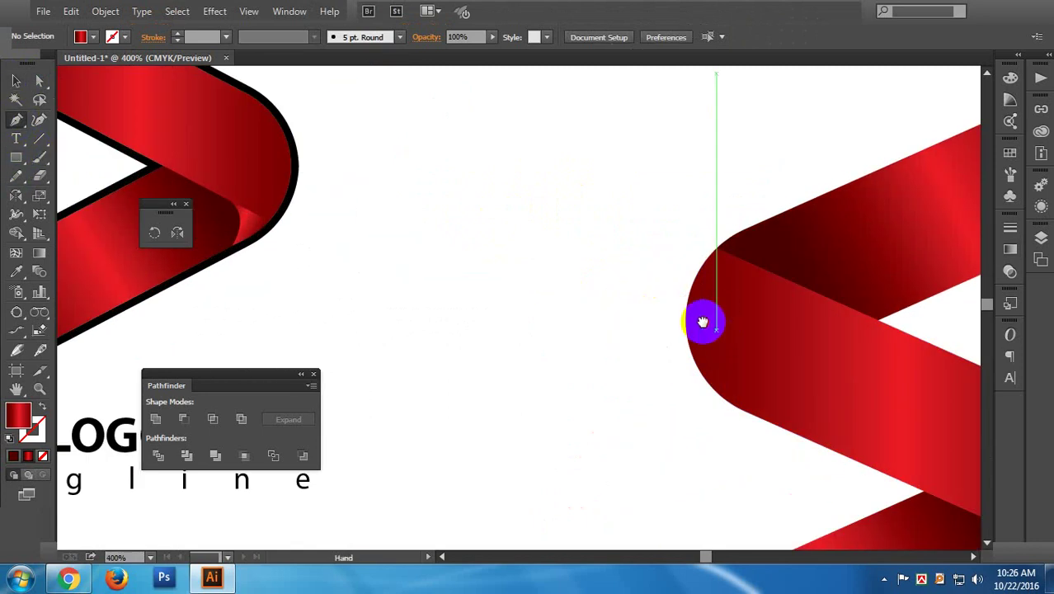
- Draw a closed, curved fold shape with the Pen over the right S's upper-left bend
left_click_drag(701, 317, 599, 383)
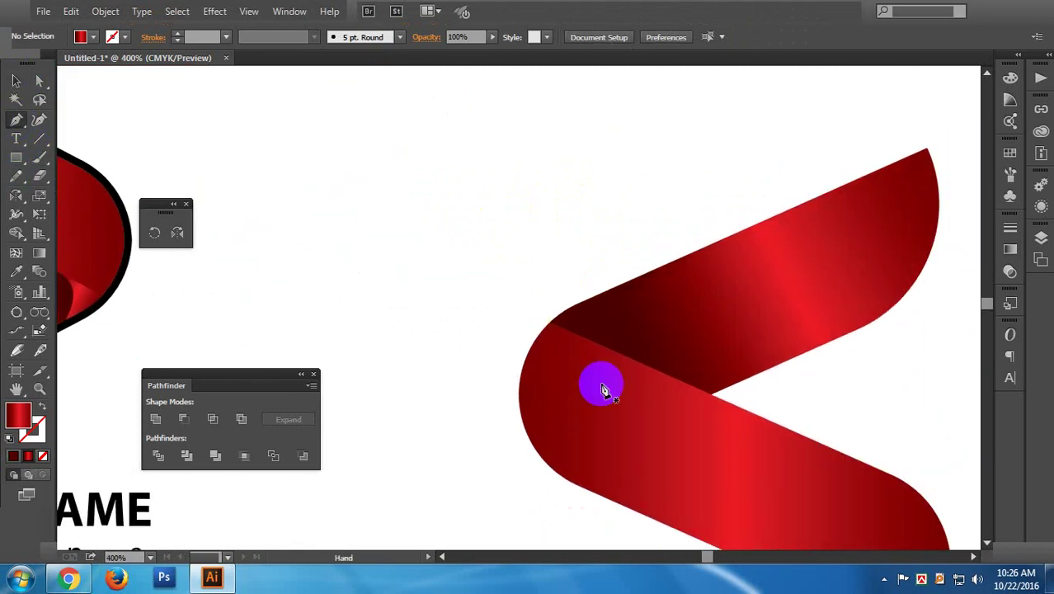
left_click(594, 341)
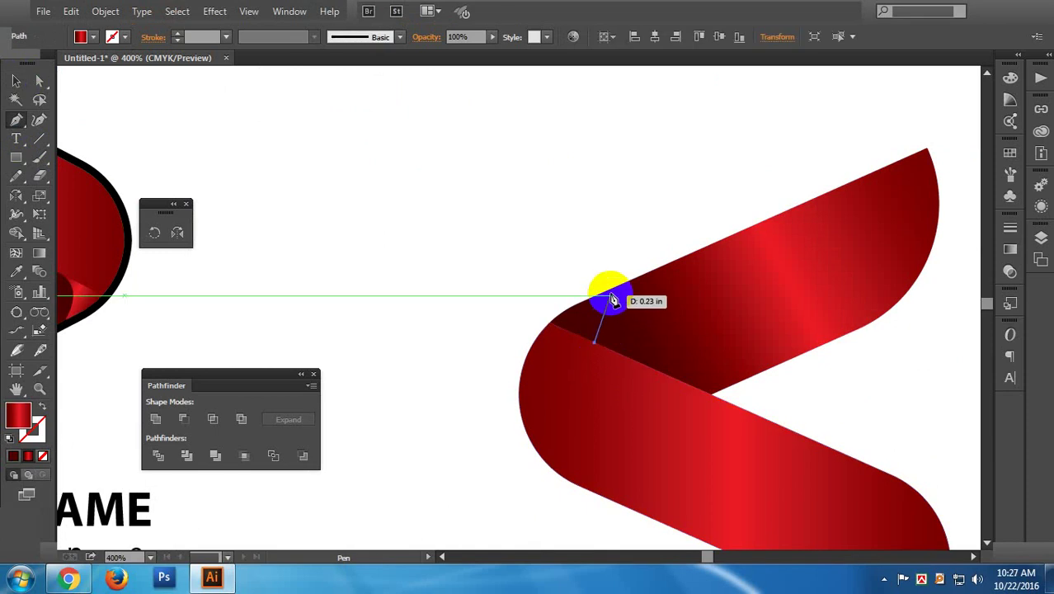
left_click_drag(612, 295, 639, 276)
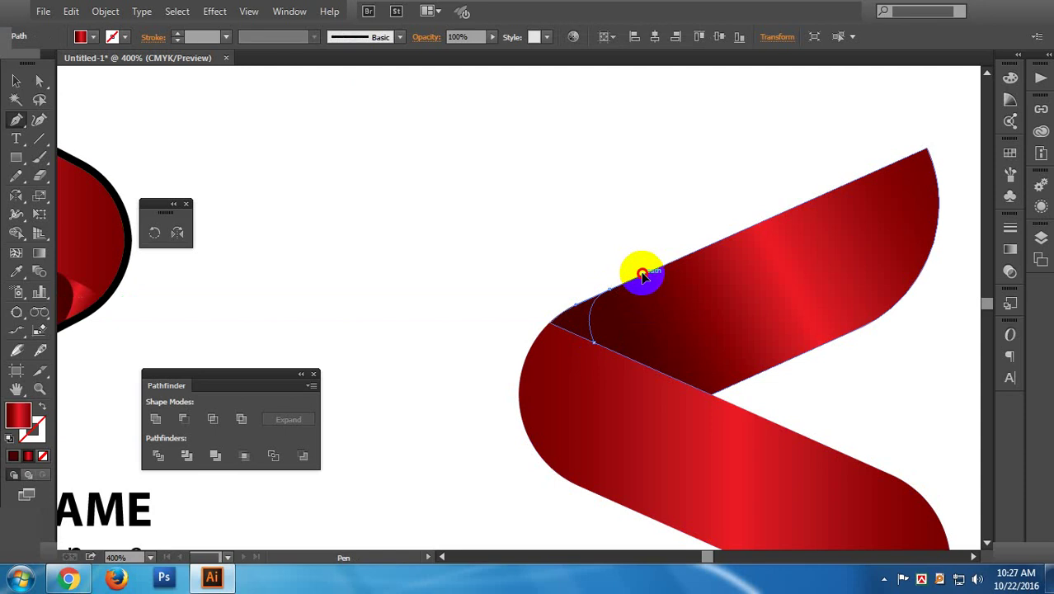
mouse_move(642, 275)
left_mouse_down()
mouse_move(790, 266)
mouse_move(608, 360)
mouse_move(530, 422)
mouse_move(565, 396)
left_mouse_up()
key("ctrl+plus")
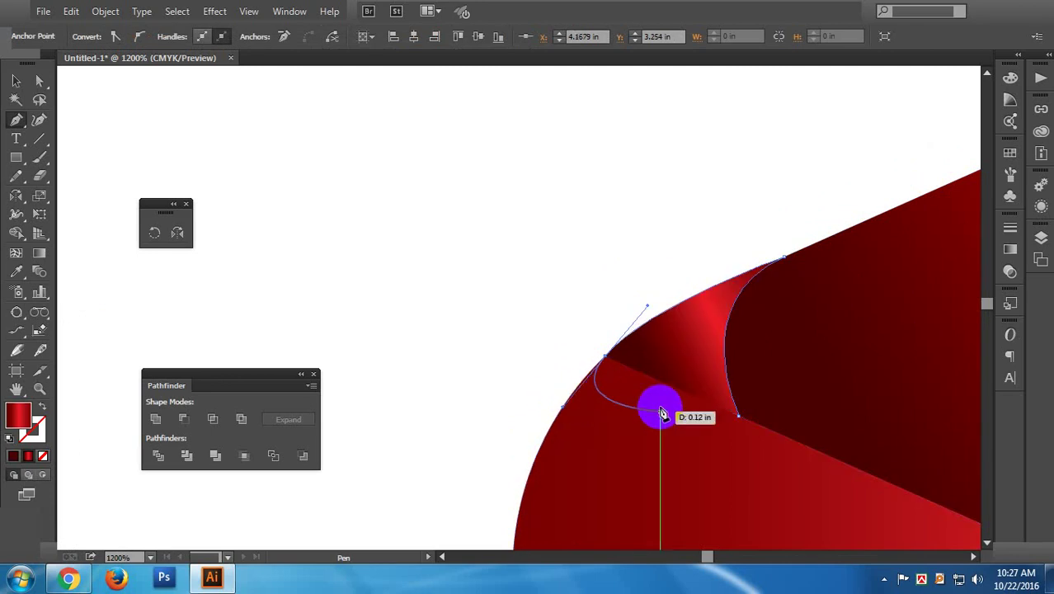
left_click(738, 414)
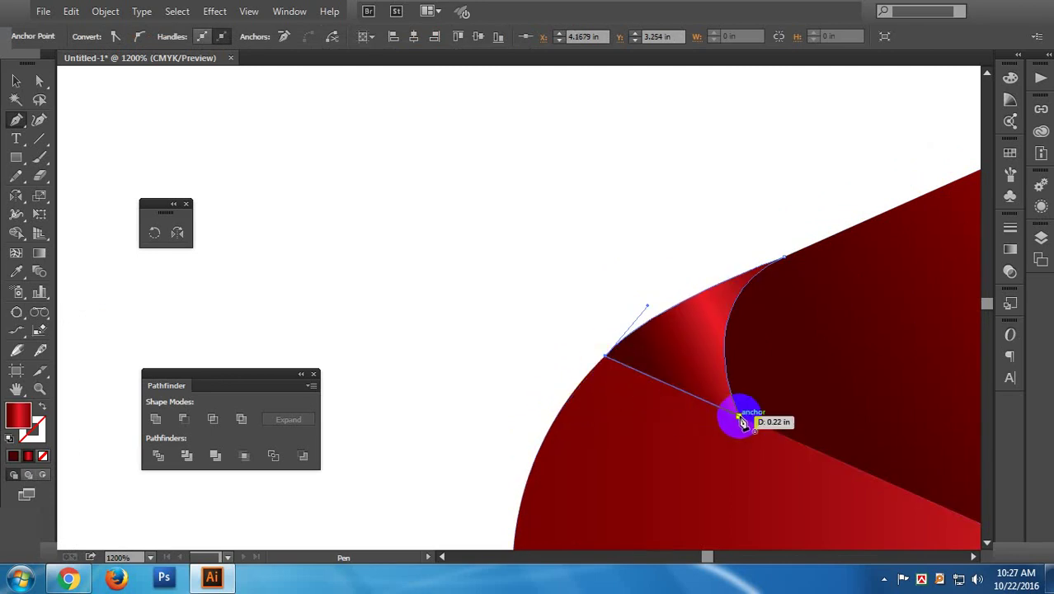
left_click_drag(737, 416, 672, 447)
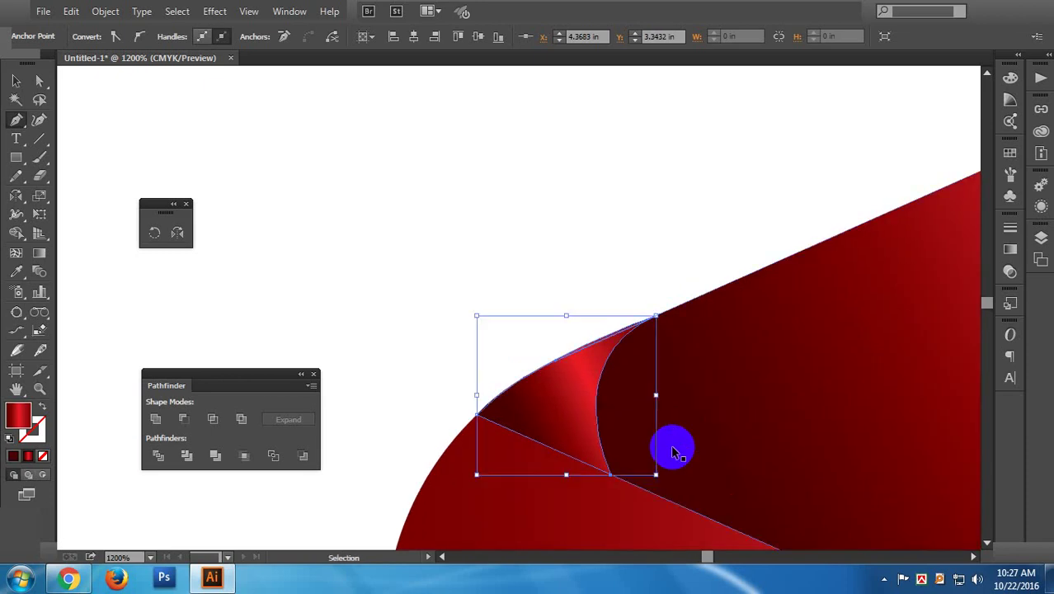
- In Outline view, zoom into the fold corner and select the anchor where the curves meet
key("ctrl+y")
key("ctrl+plus")
key("ctrl+plus")
key("ctrl+plus")
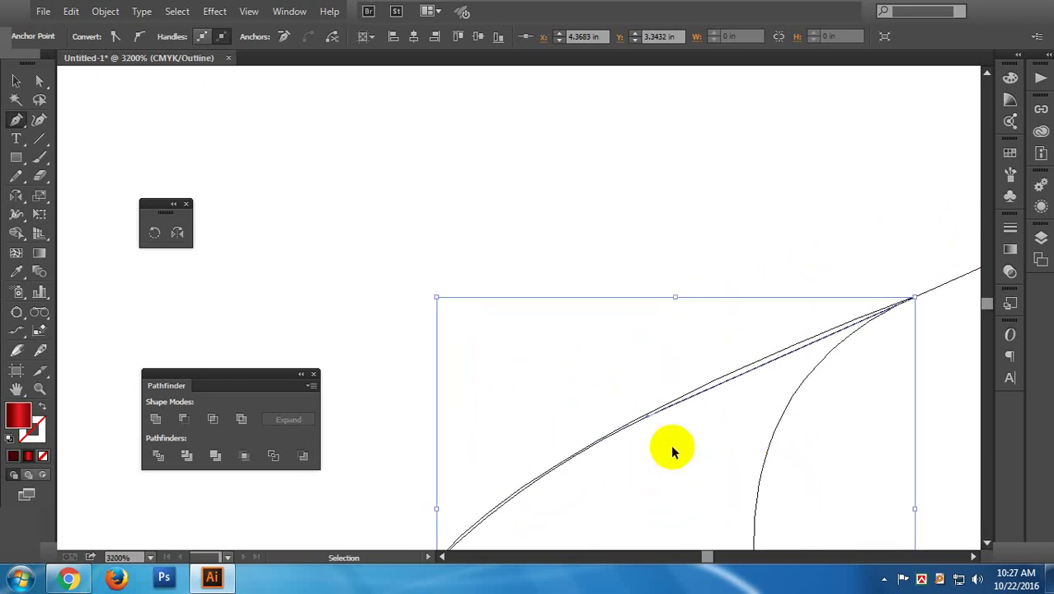
key("ctrl+plus")
left_click_drag(565, 359, 431, 336)
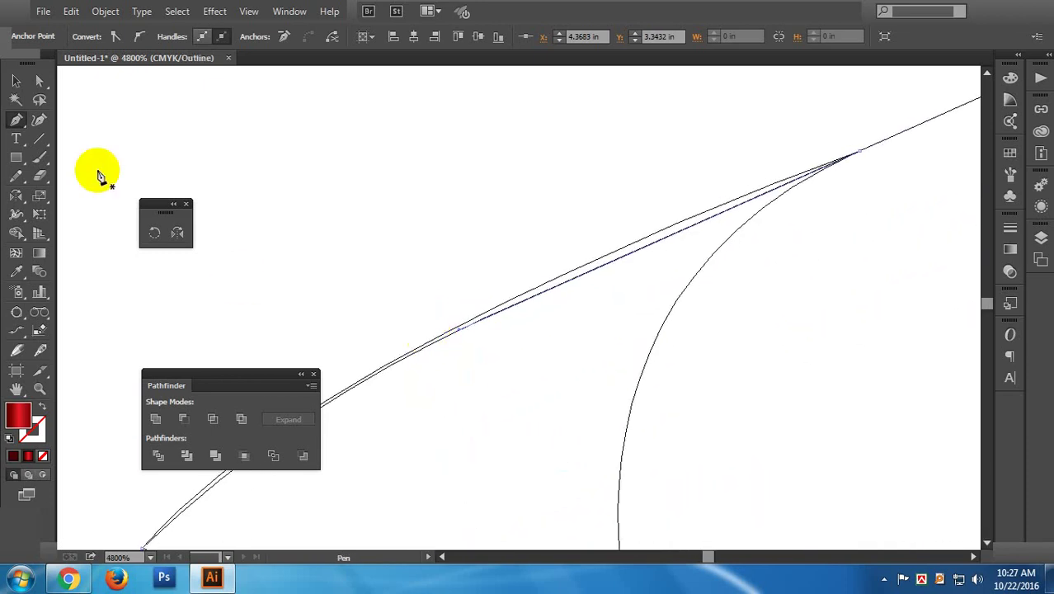
left_click(39, 80)
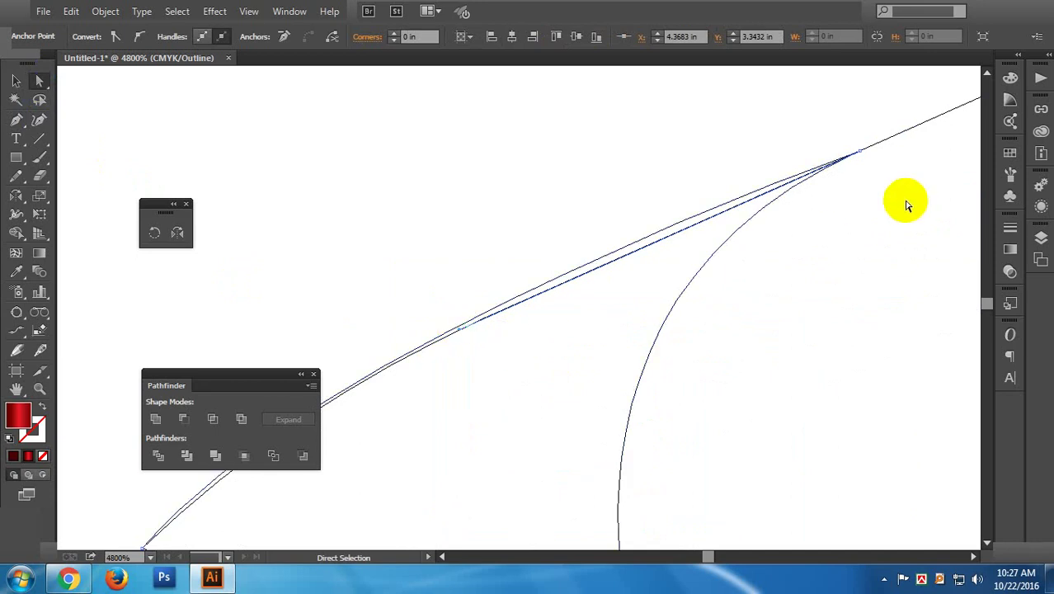
left_click(860, 156)
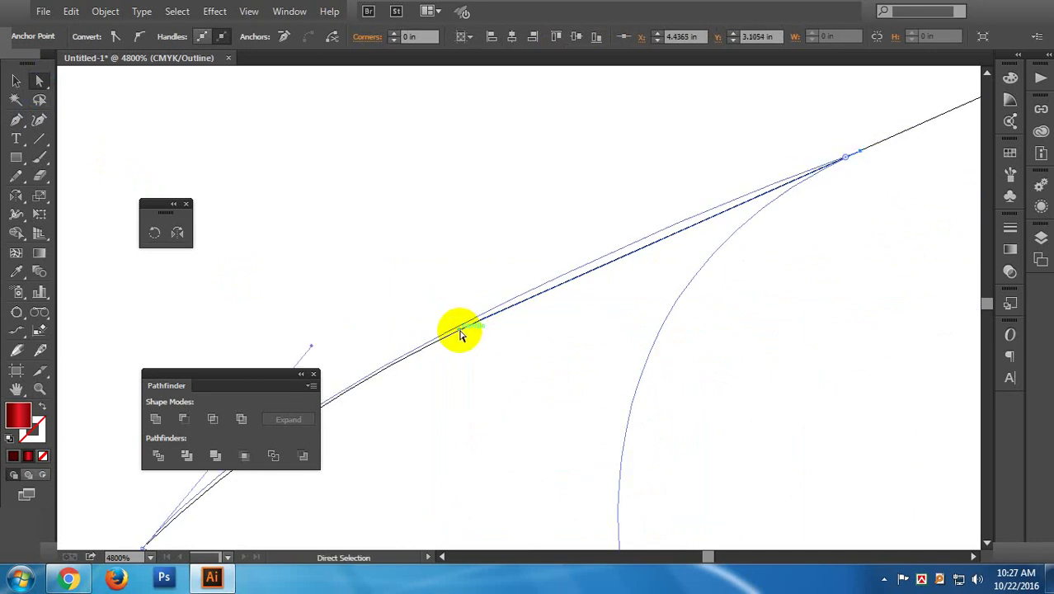
- Drag the anchor's Bezier handles to reshape the upper and lower curve segments
mouse_move(461, 334)
left_mouse_down()
mouse_move(464, 355)
mouse_move(651, 329)
left_mouse_up()
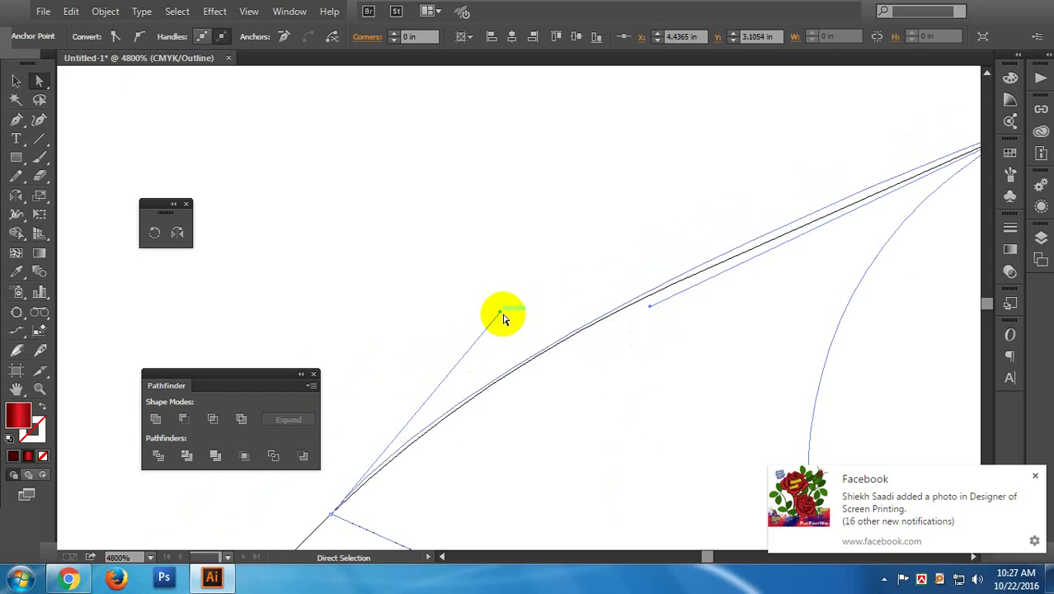
left_click_drag(500, 313, 463, 332)
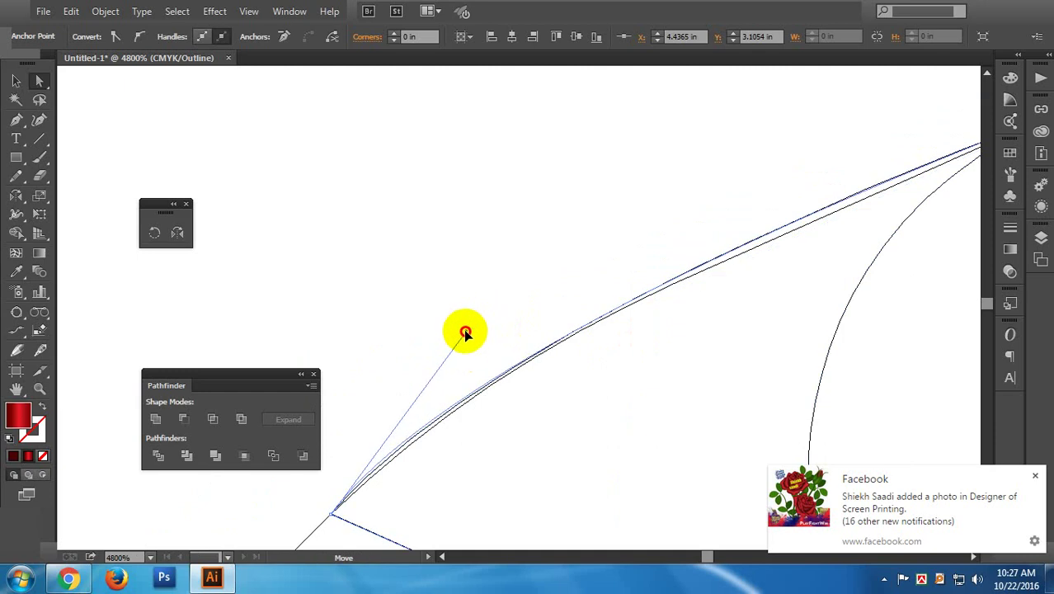
left_click_drag(462, 333, 462, 331)
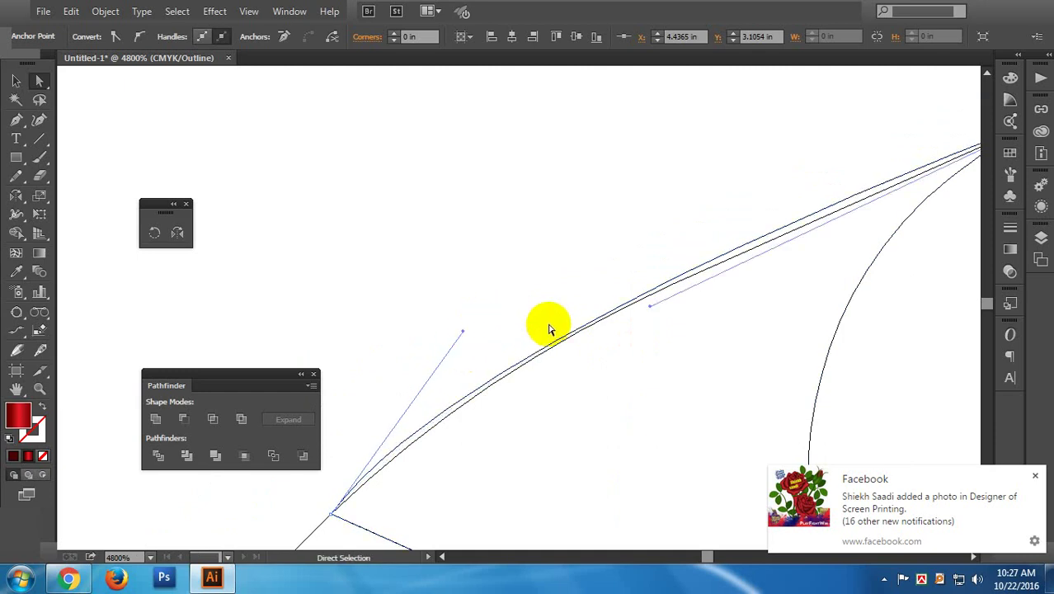
left_click_drag(550, 324, 533, 310)
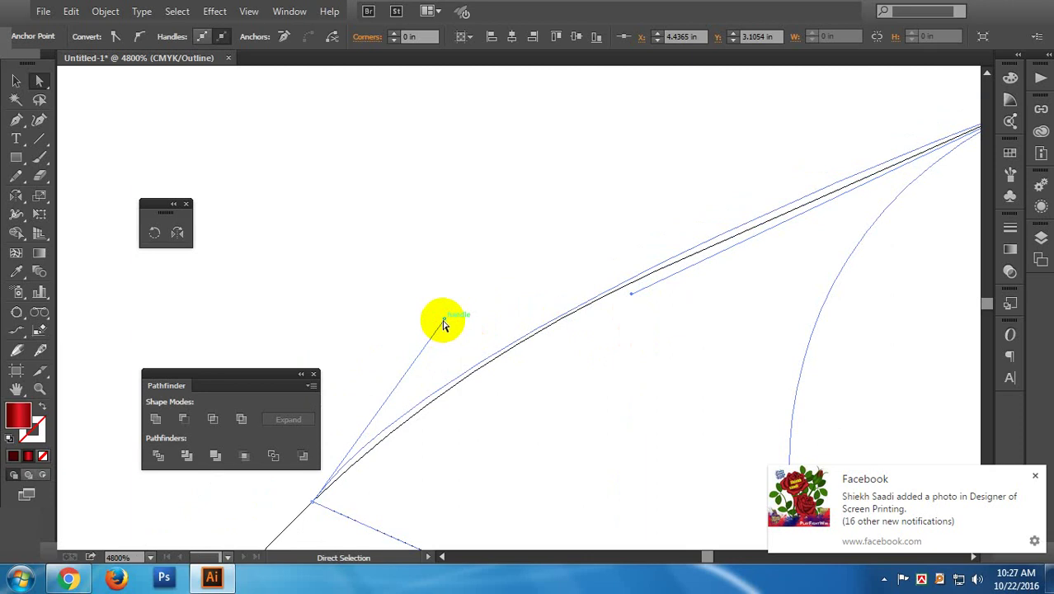
mouse_move(447, 317)
left_mouse_down()
mouse_move(446, 292)
mouse_move(430, 337)
mouse_move(396, 362)
mouse_move(437, 326)
mouse_move(419, 323)
mouse_move(493, 303)
mouse_move(540, 251)
left_mouse_up()
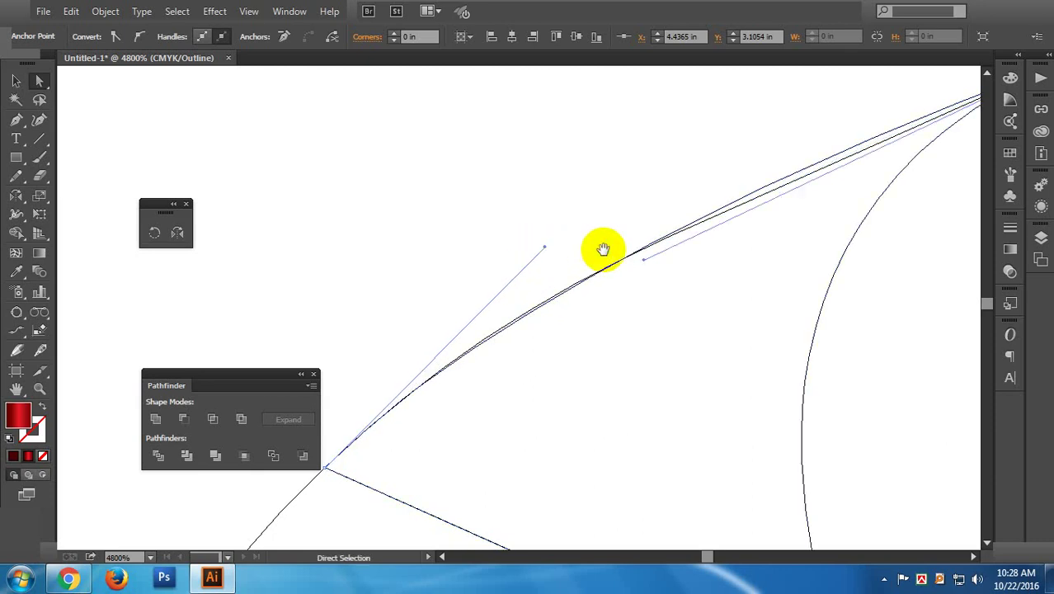
mouse_move(604, 247)
left_mouse_down()
mouse_move(438, 306)
mouse_move(510, 353)
mouse_move(485, 292)
mouse_move(476, 322)
left_mouse_up()
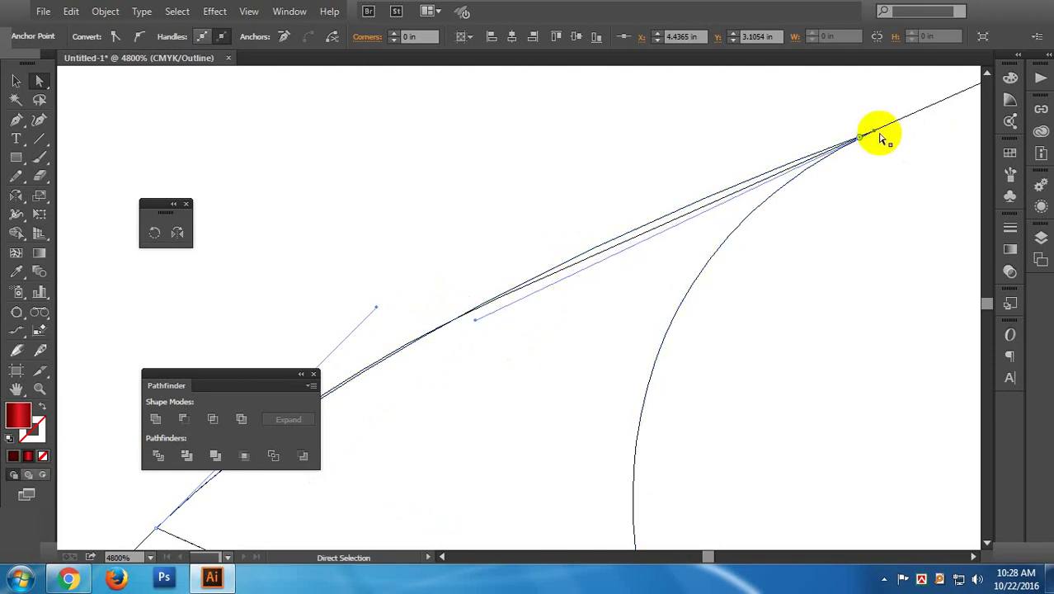
- Adjust the outer curve's handle until it lines up with the inner curve
scroll(594, 231, "left", 2)
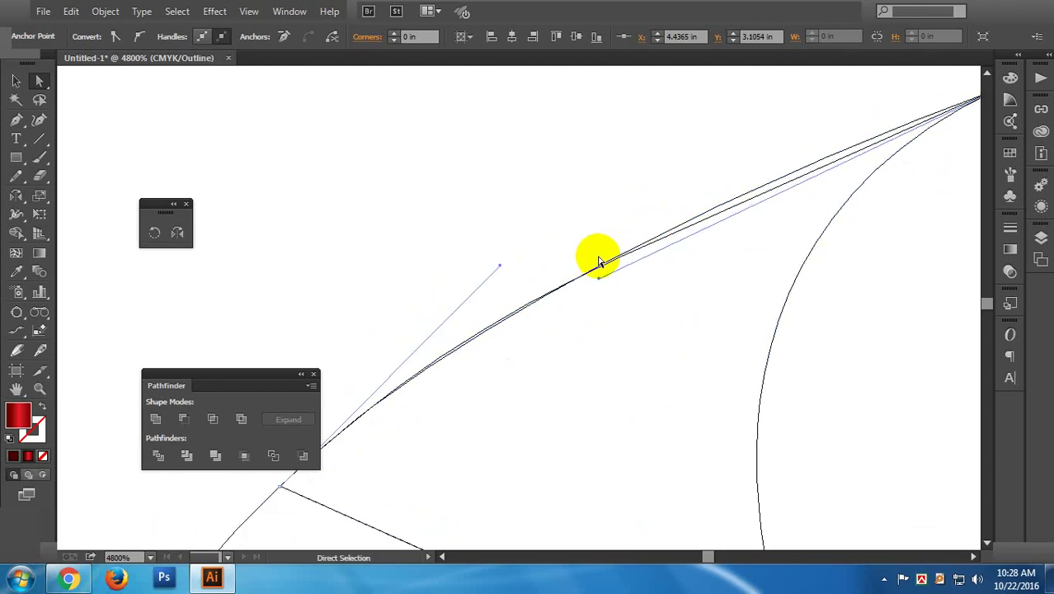
scroll(569, 297, "down", 1)
left_click_drag(543, 335, 611, 297)
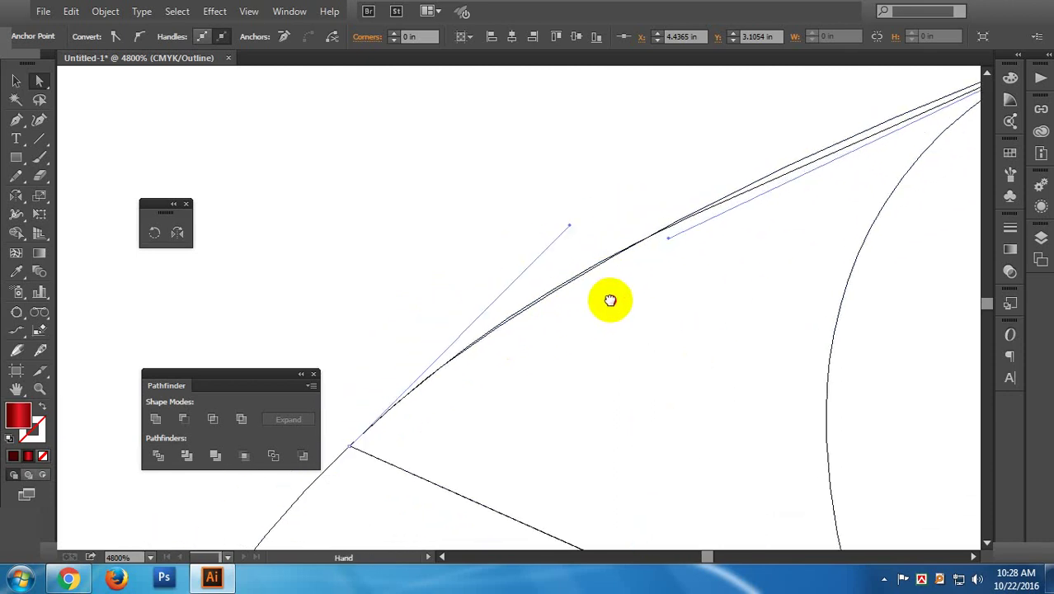
left_click(574, 229)
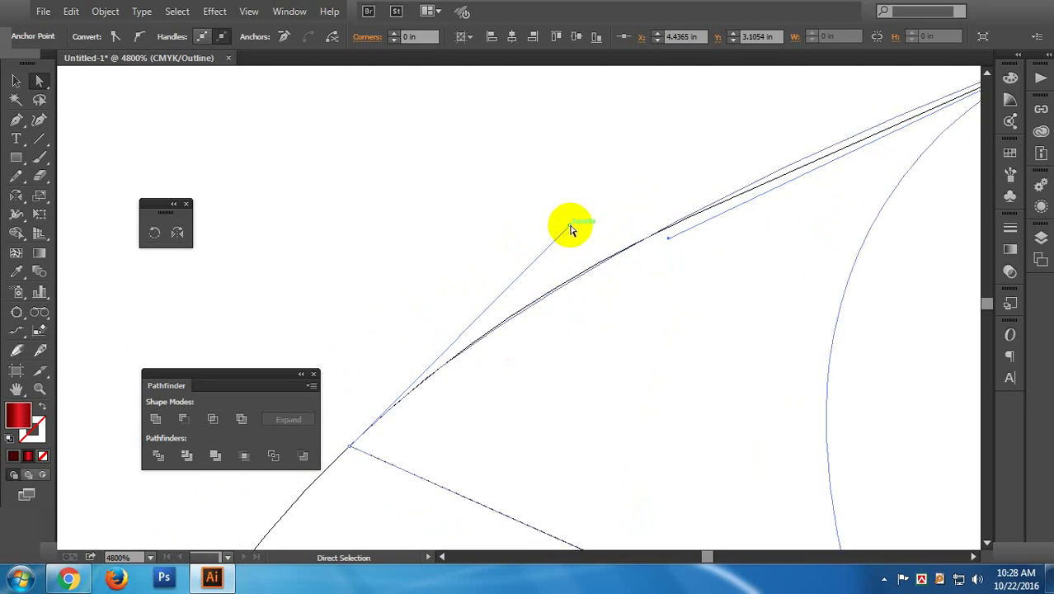
left_click_drag(571, 229, 478, 276)
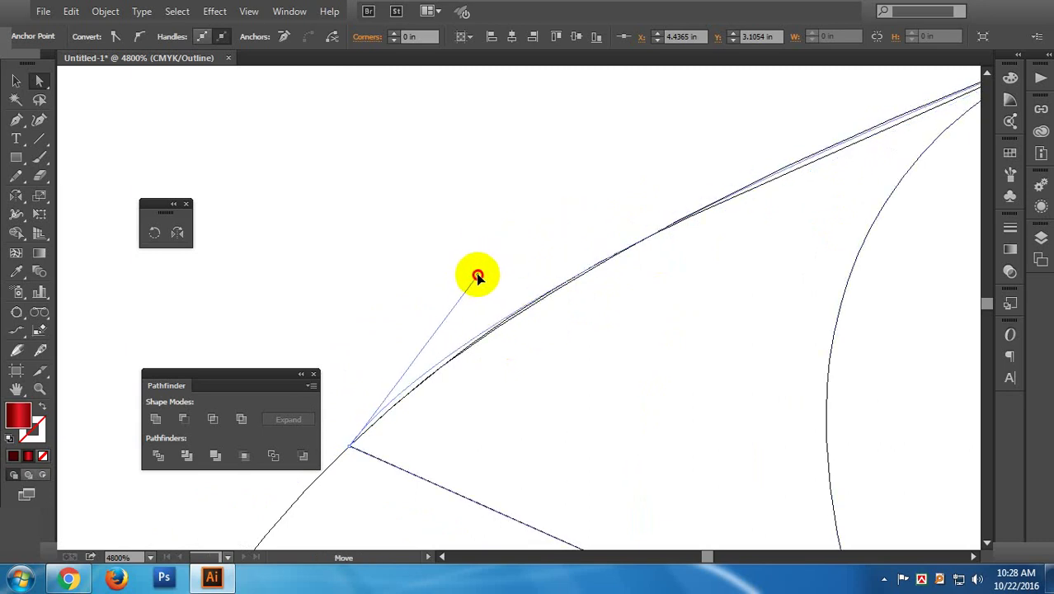
left_click_drag(478, 276, 518, 286)
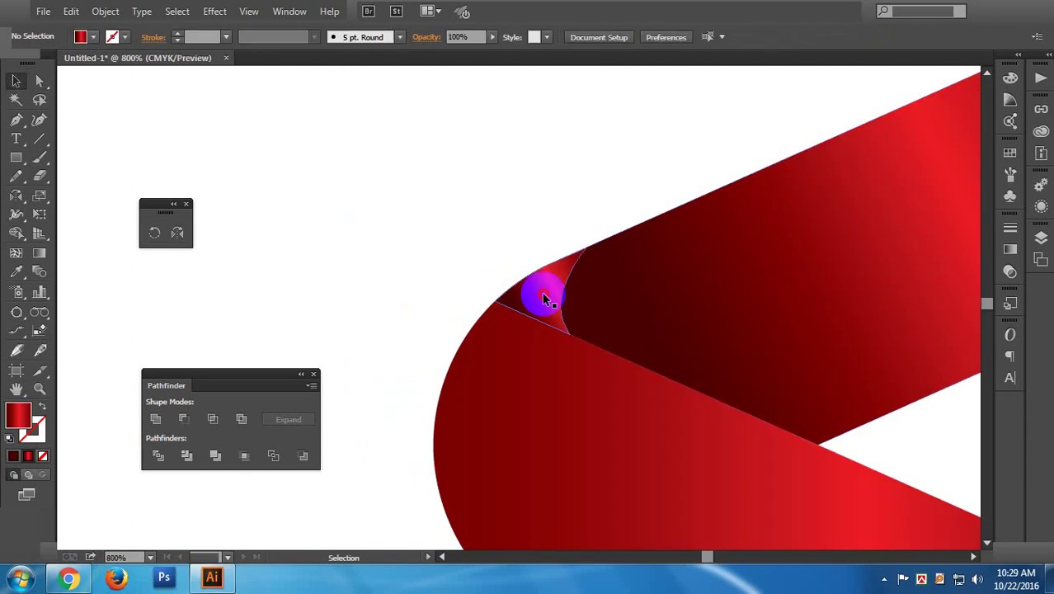
- Select the fold sliver and give it the ribbon's red gradient with the Eyedropper
key("ctrl+plus")
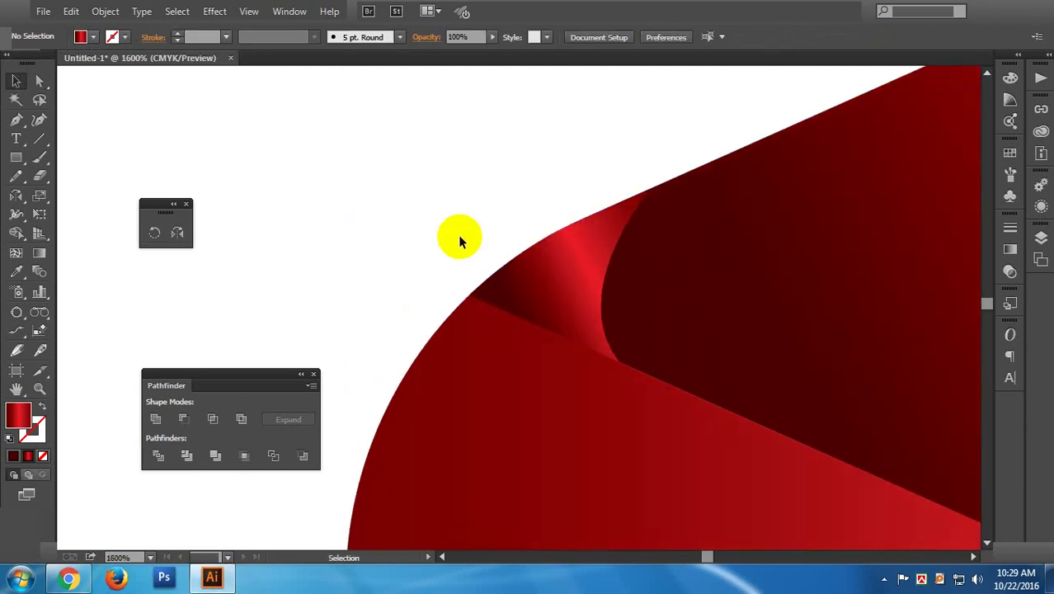
left_click(527, 307)
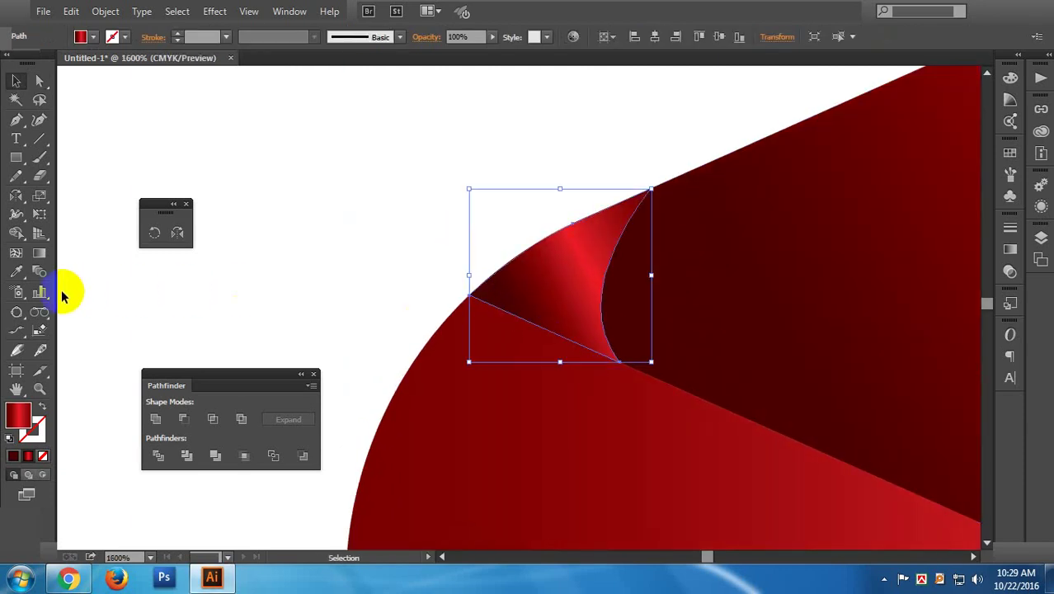
left_click(17, 272)
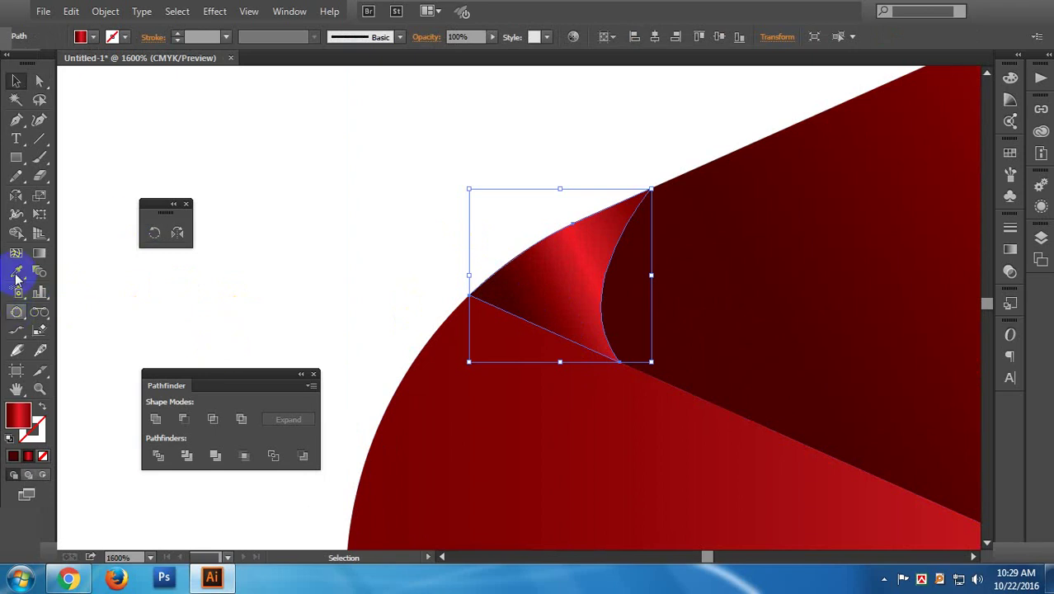
left_click(498, 388)
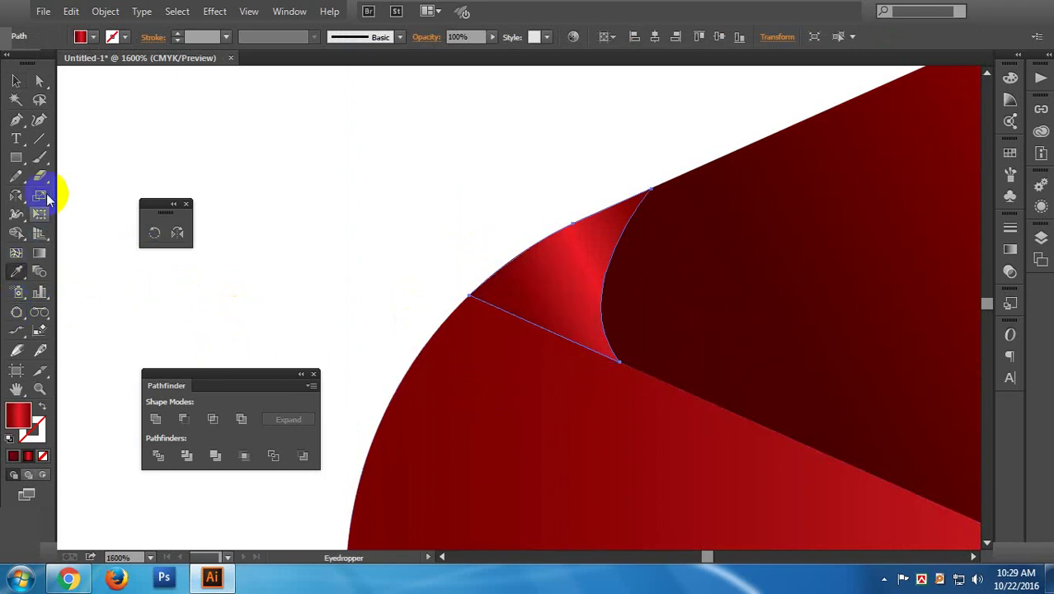
left_click(16, 81)
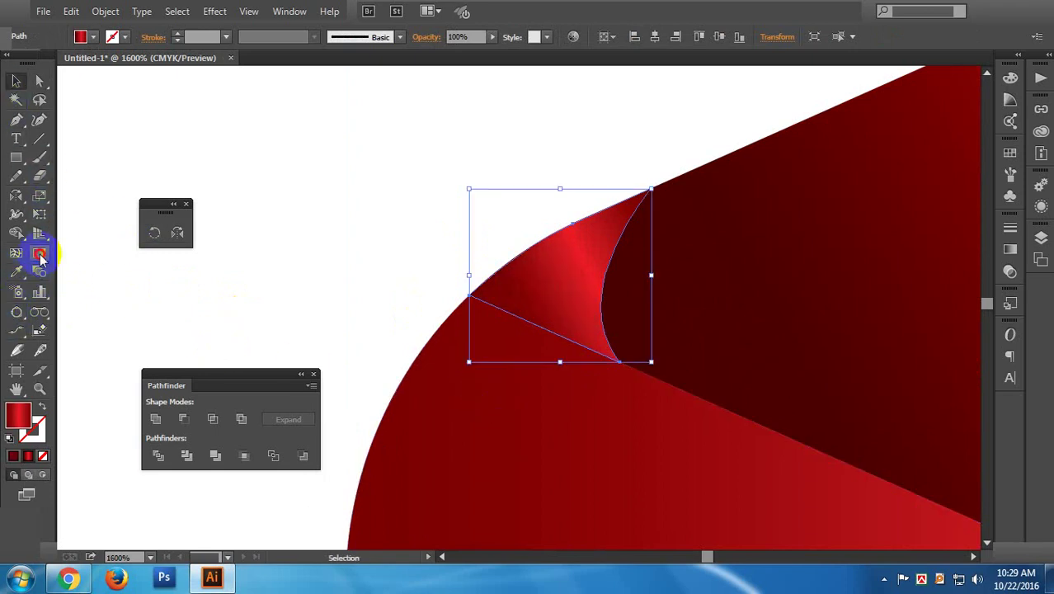
- Redraw the sliver's gradient diagonally from fold edge toward the top corner, then deselect
left_click(39, 254)
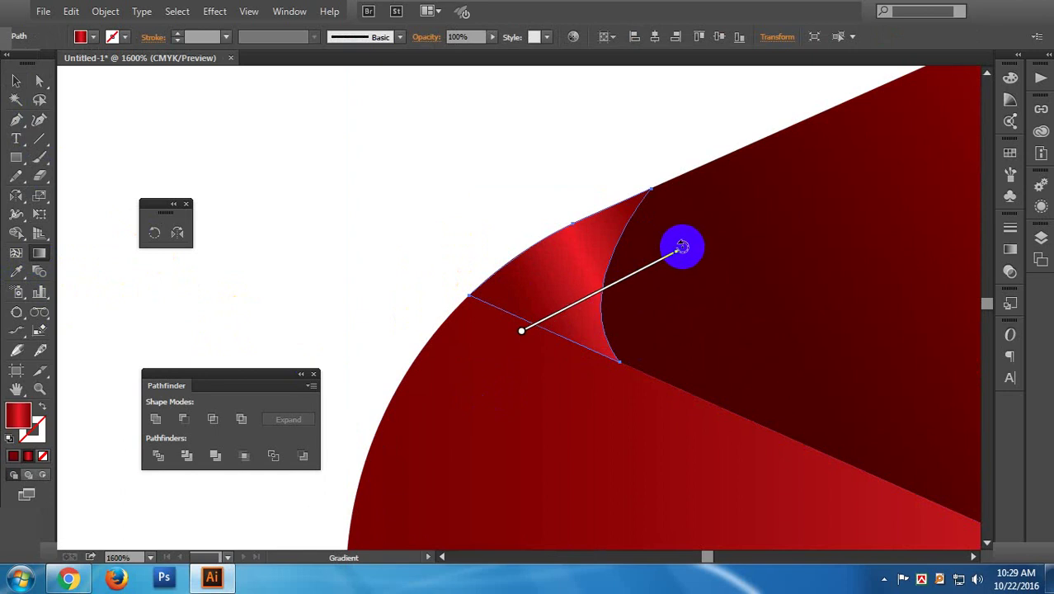
left_click_drag(681, 245, 665, 233)
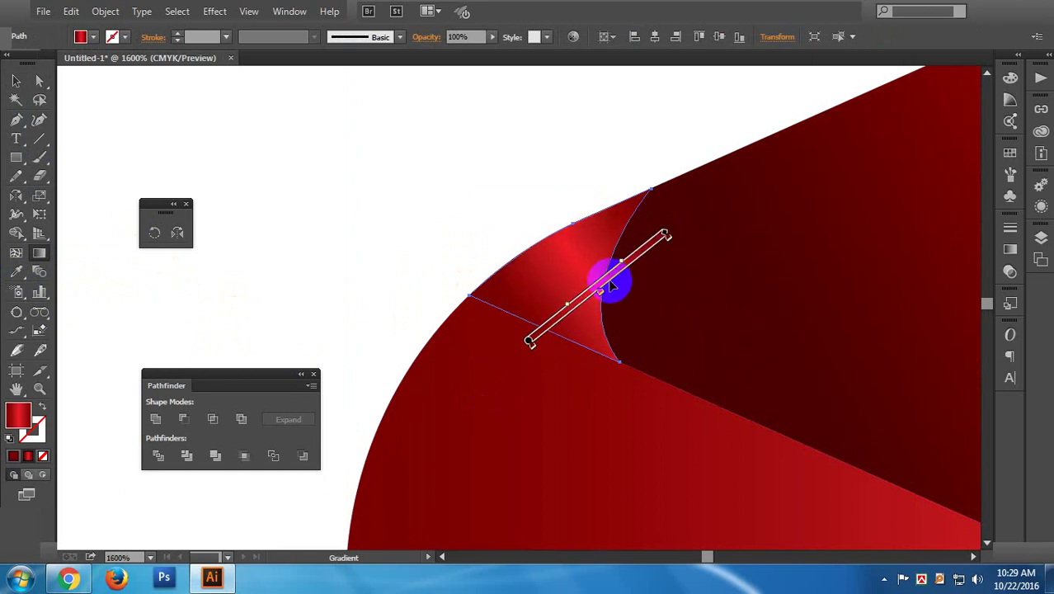
left_click_drag(610, 280, 623, 264)
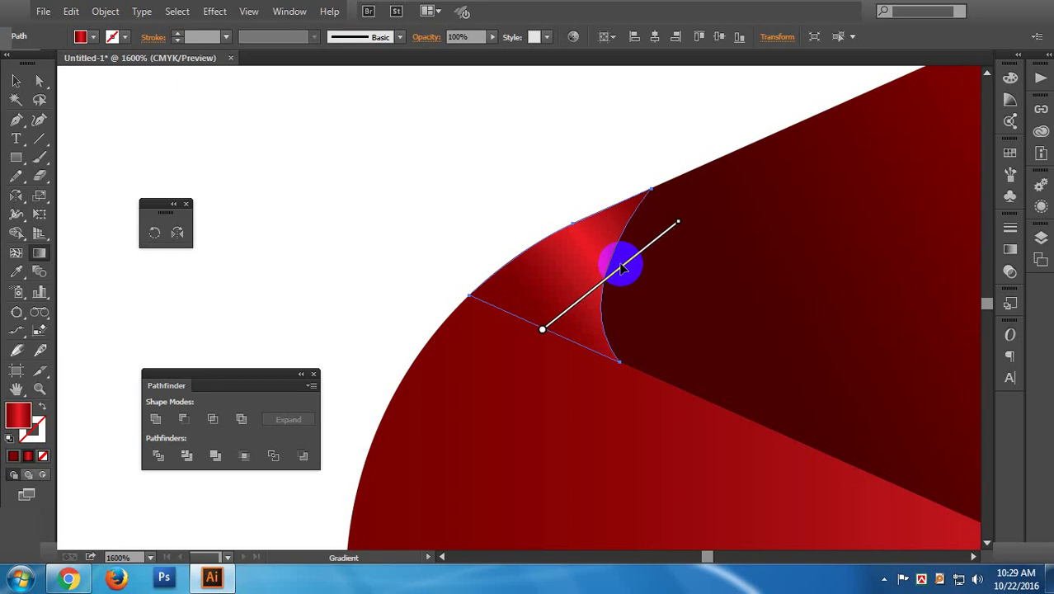
left_click(678, 223)
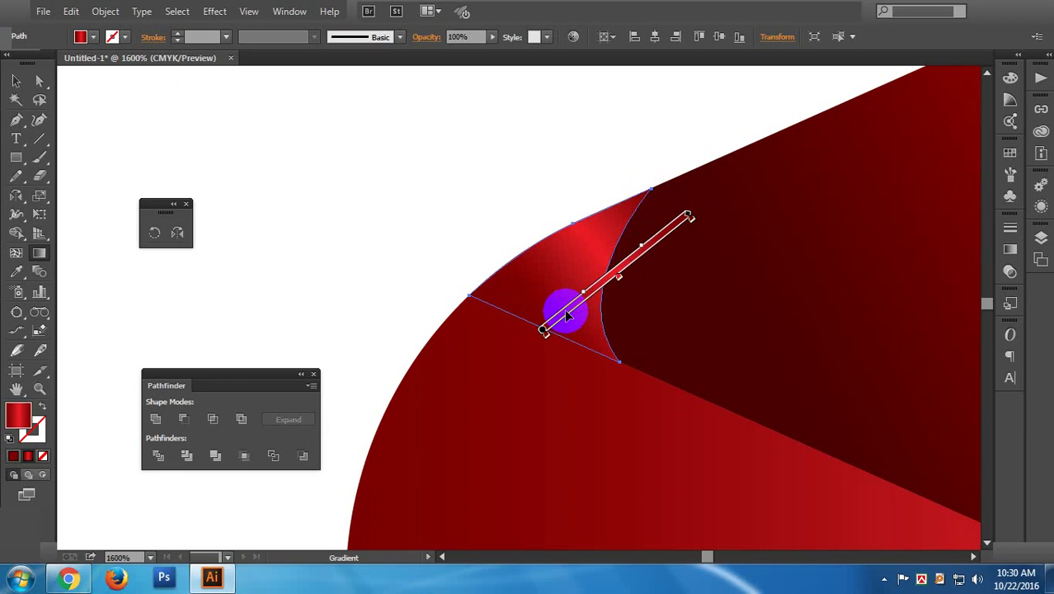
left_click_drag(564, 308, 539, 298)
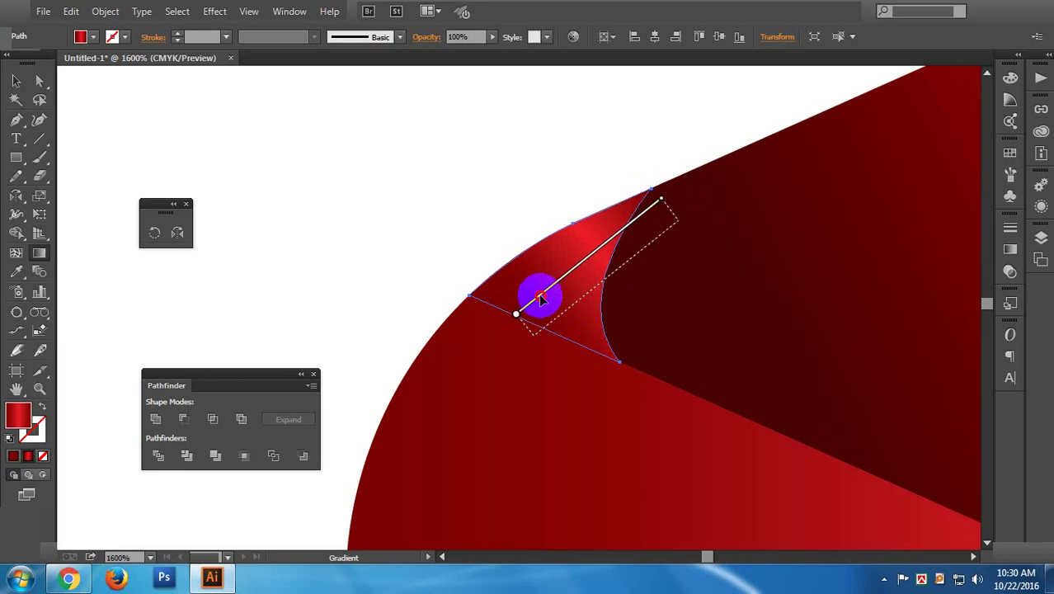
key("ctrl+z")
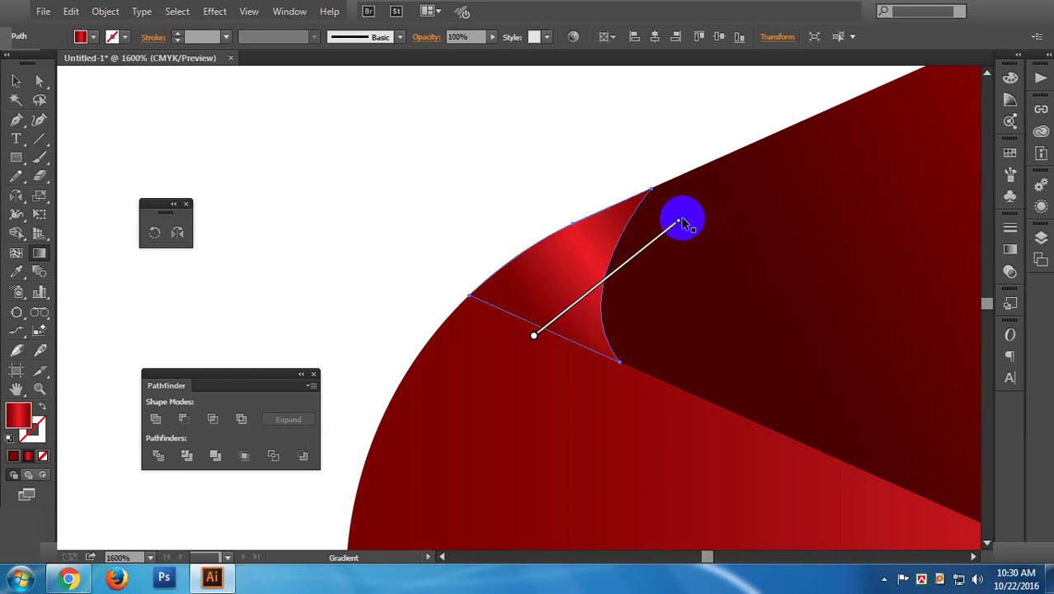
left_click_drag(678, 221, 688, 216)
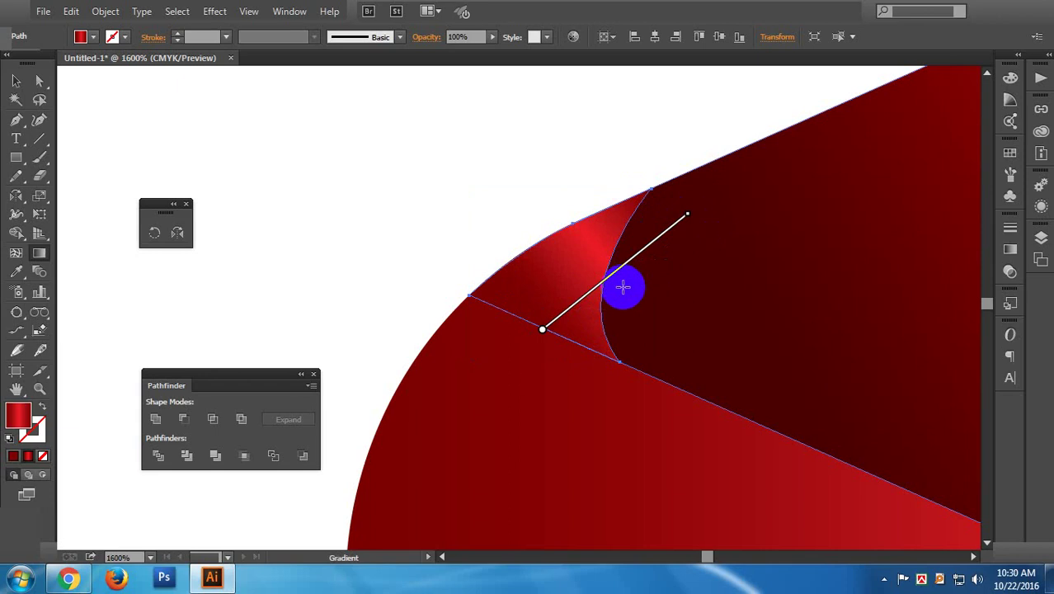
left_click(16, 80)
left_click(346, 162)
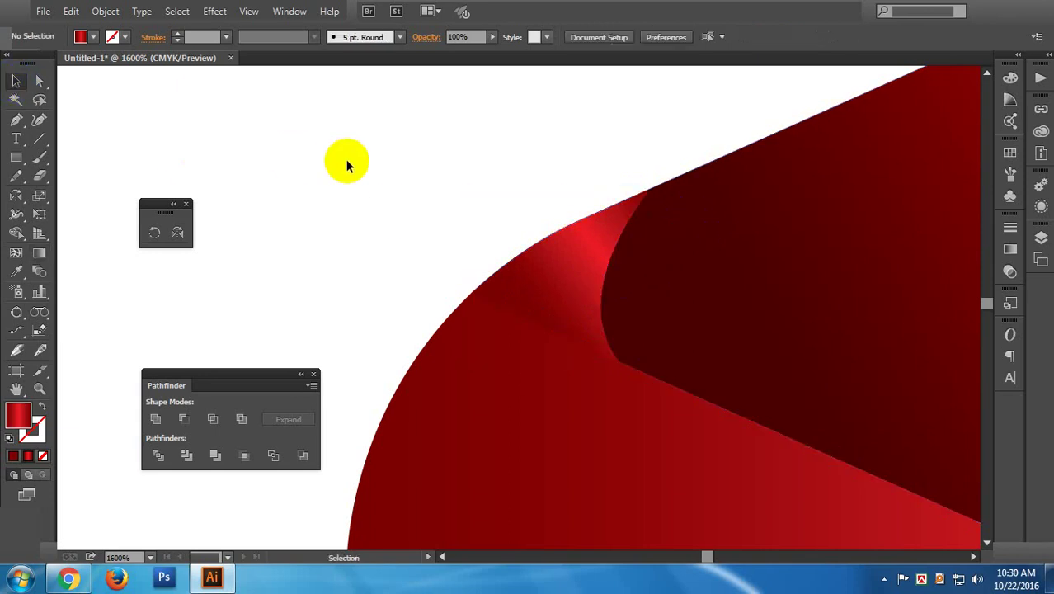
- Select the small fold piece on the right S and redraw its gradient across it
key("ctrl+minus")
key("ctrl+minus")
key("ctrl+minus")
key("ctrl+minus")
key("ctrl+minus")
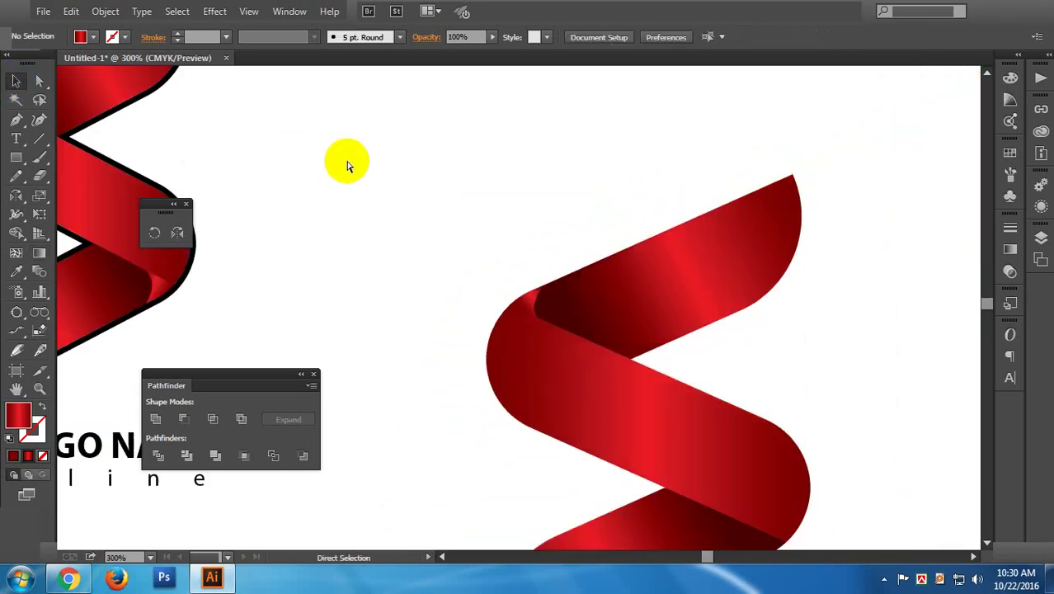
key("ctrl+minus")
left_click_drag(365, 182, 411, 166)
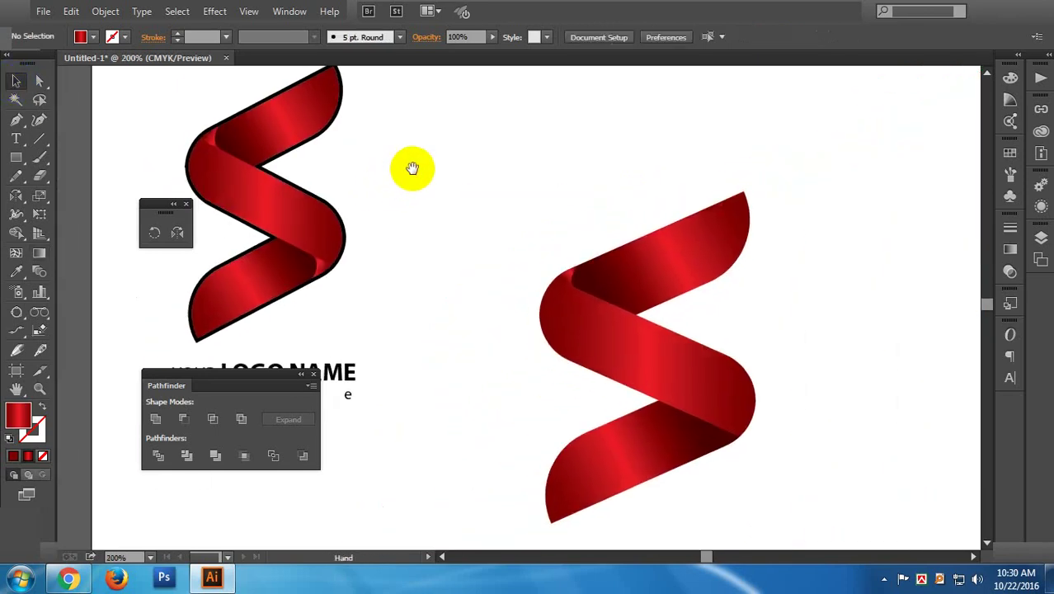
left_click(560, 271)
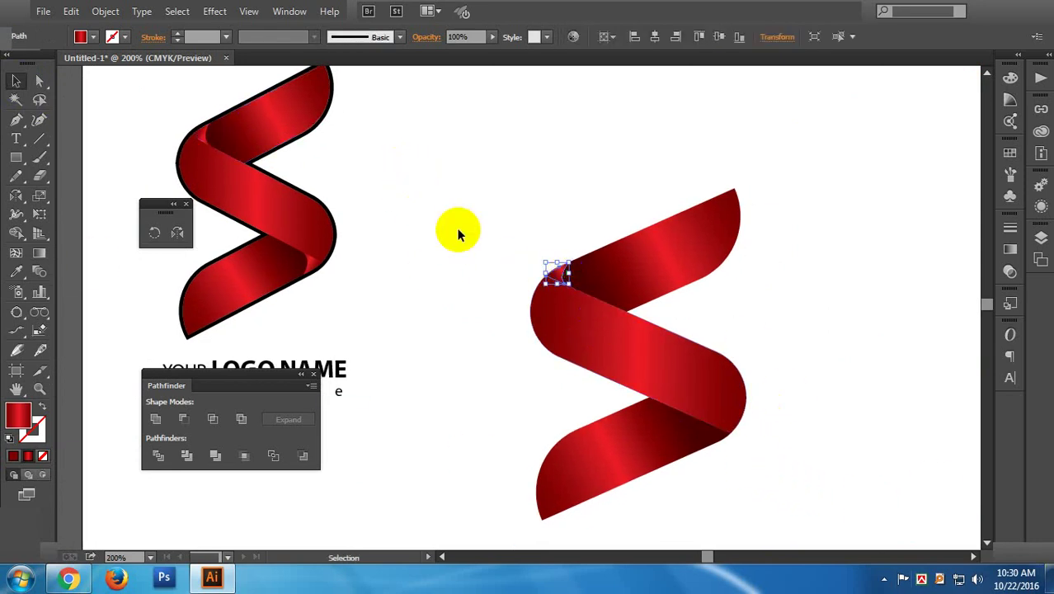
key("ctrl+plus")
key("ctrl+plus")
key("ctrl+plus")
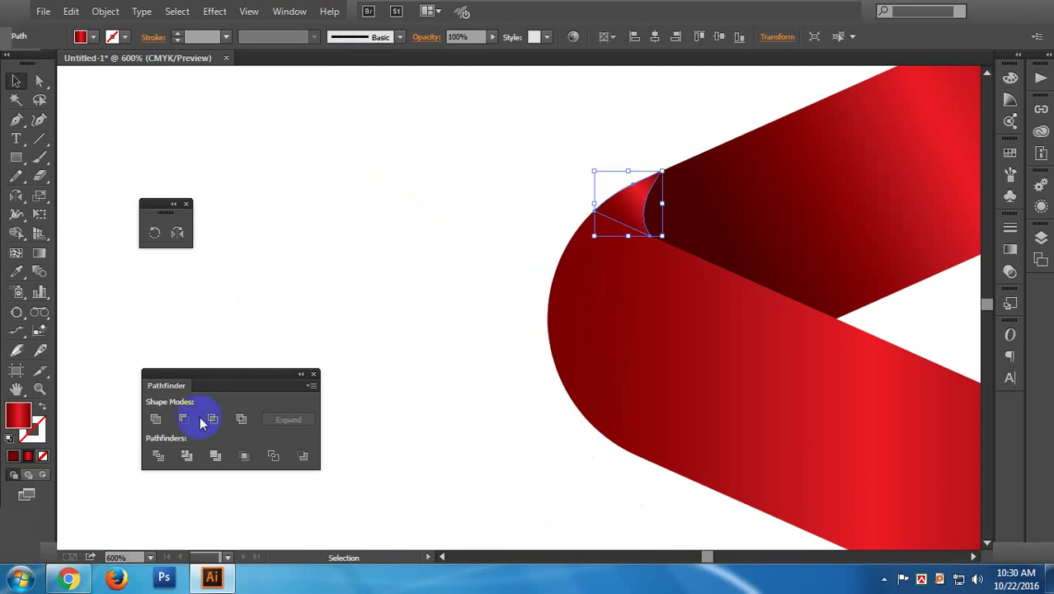
left_click(39, 252)
left_click(639, 225)
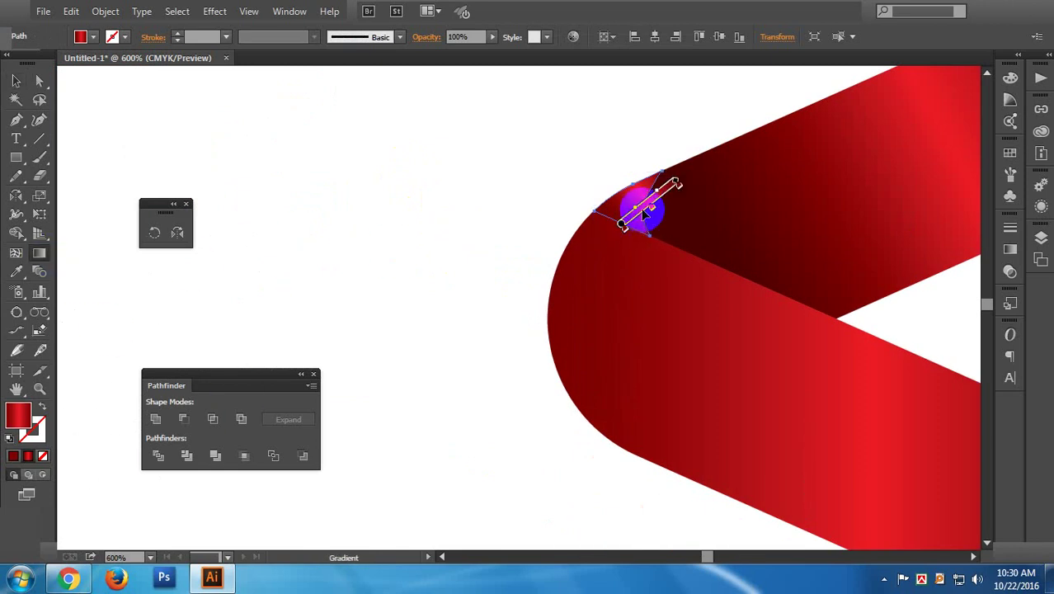
left_click_drag(598, 212, 642, 208)
- Check the Gradient panel options, then redraw the fold piece's gradient horizontally
left_click(992, 279)
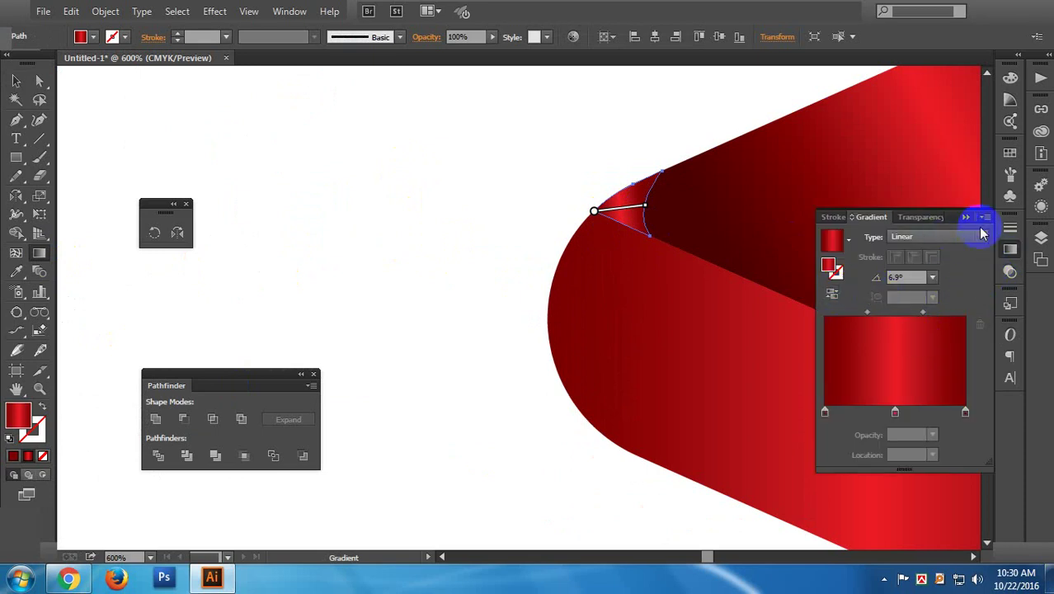
left_click(984, 217)
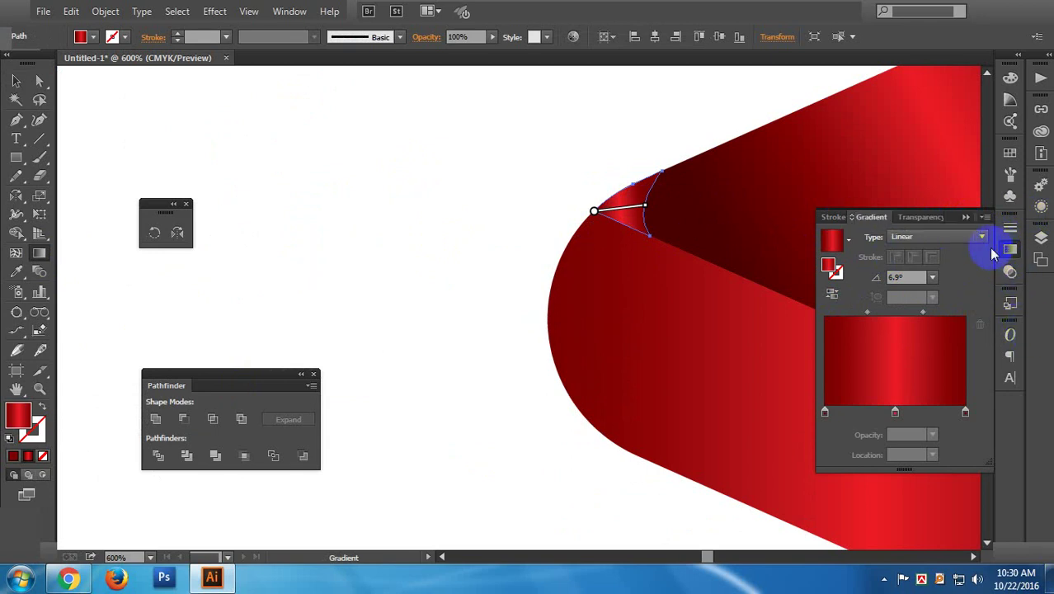
left_click(772, 217)
left_click_drag(652, 210, 648, 207)
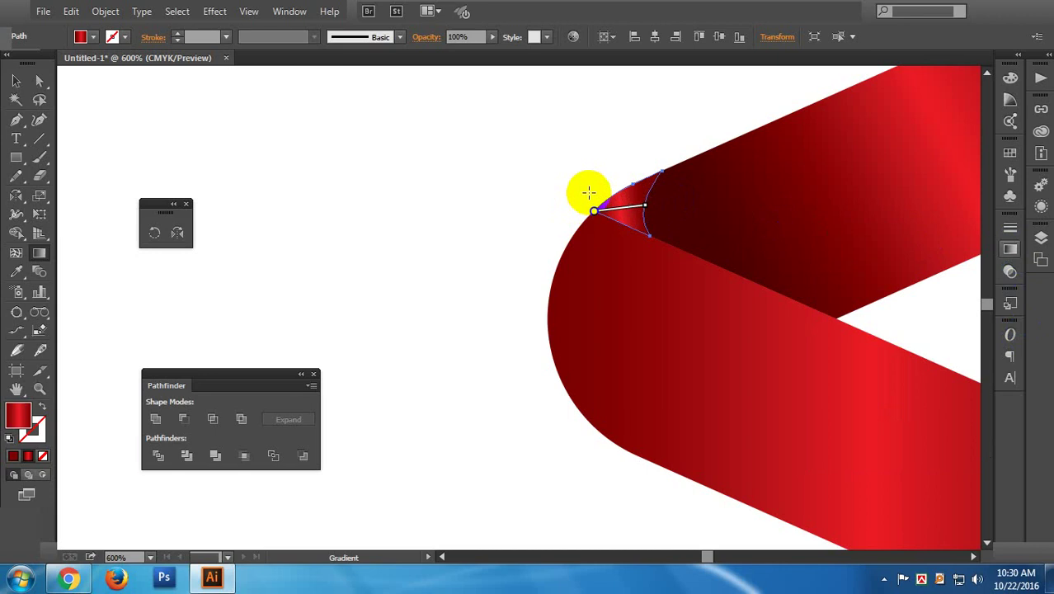
left_click_drag(588, 193, 662, 204)
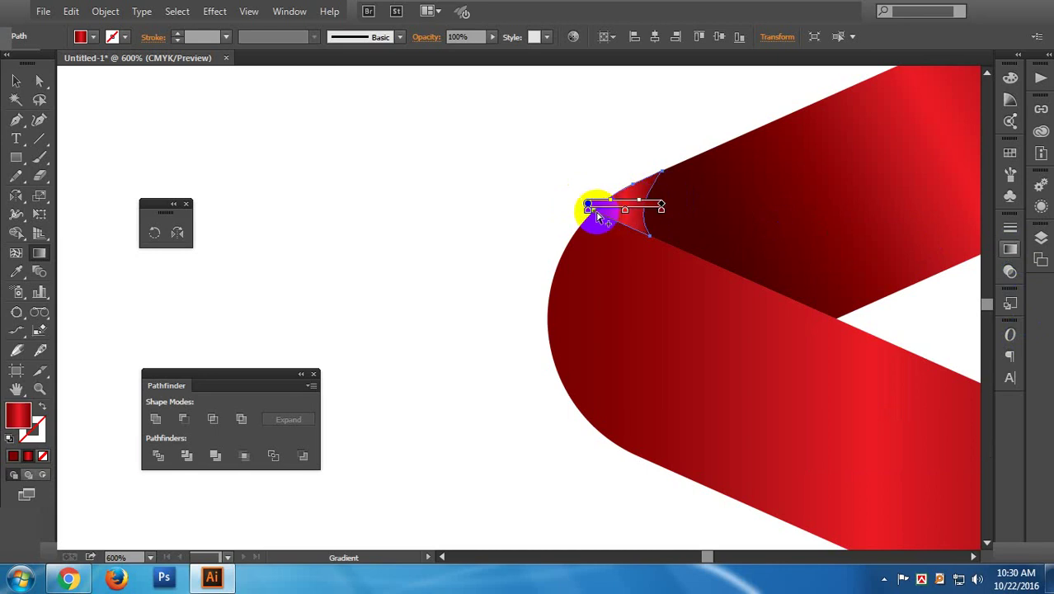
- Lay a shorter horizontal gradient across the fold piece and deselect it
left_click(16, 80)
left_click(558, 231)
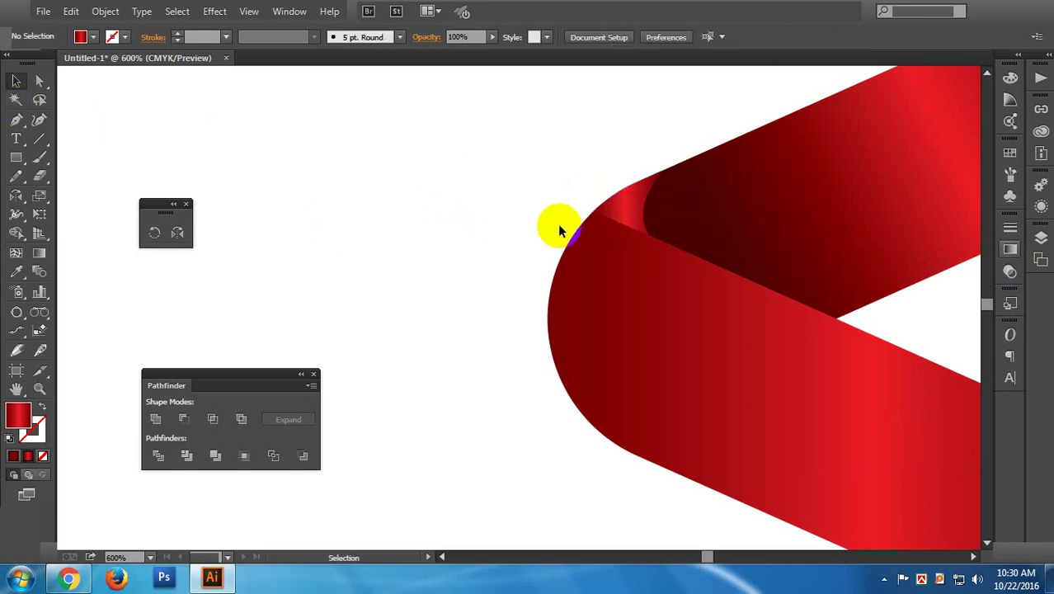
left_click(43, 254)
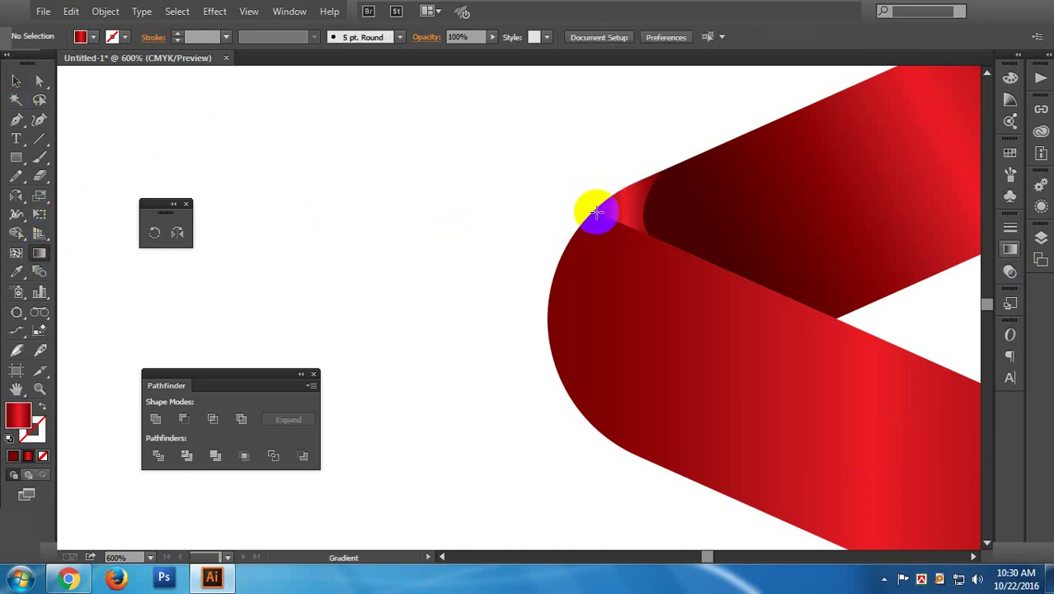
left_click(630, 207)
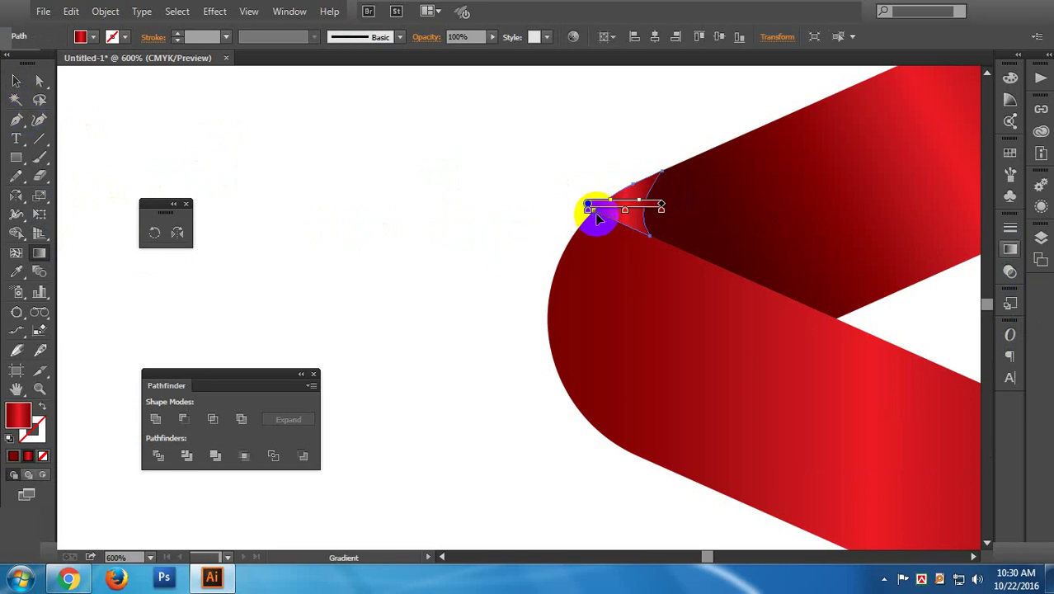
mouse_move(604, 218)
left_mouse_down()
mouse_move(644, 221)
mouse_move(652, 238)
mouse_move(640, 233)
left_mouse_up()
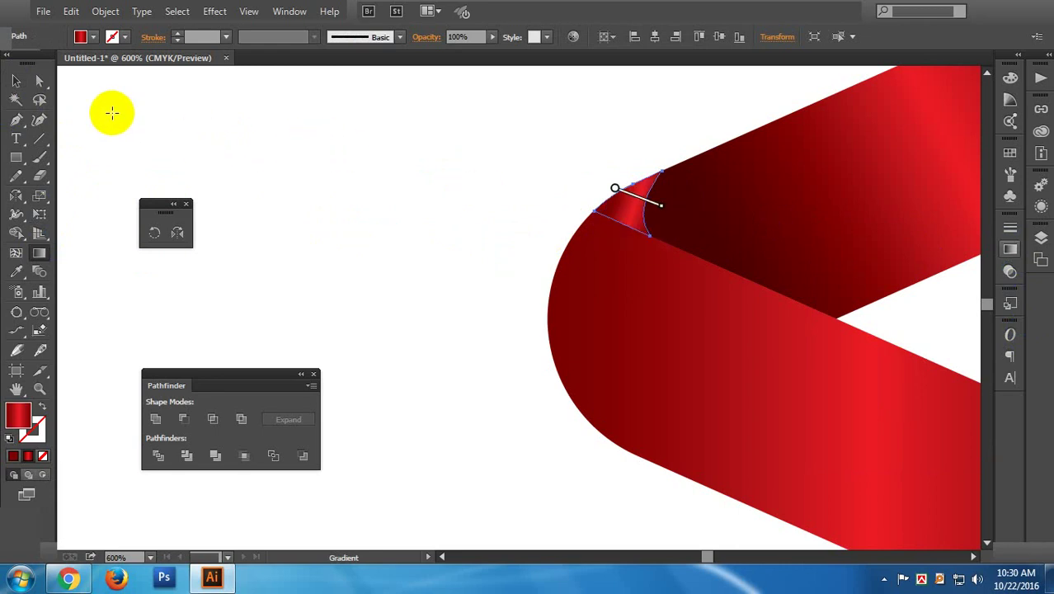
left_click(15, 80)
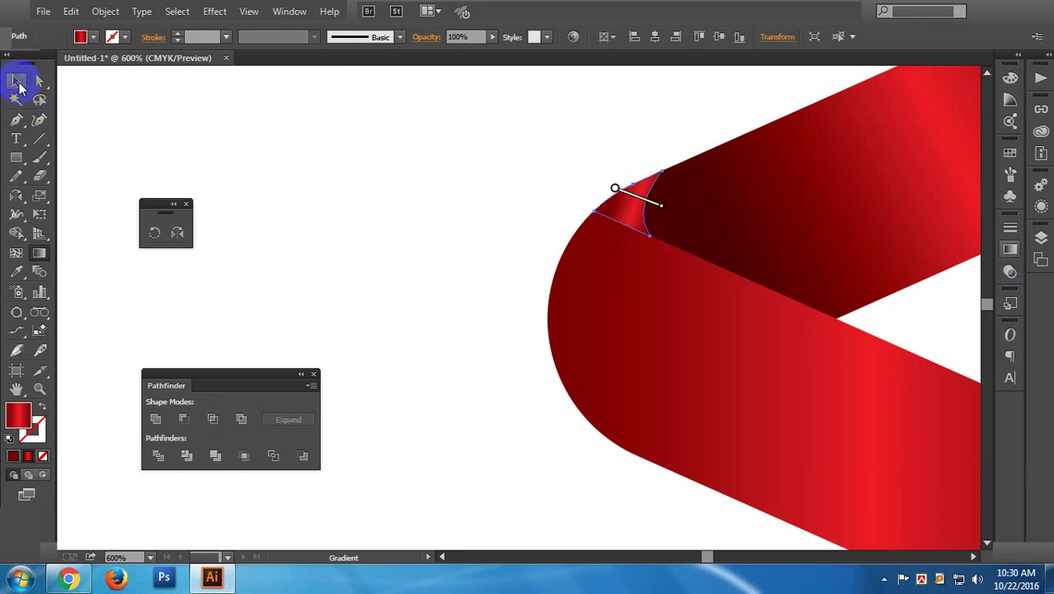
left_click(345, 160)
- Make a vertically reflected copy of the small fold piece with the Reflect tool
key("ctrl+minus")
key("ctrl+minus")
key("ctrl+minus")
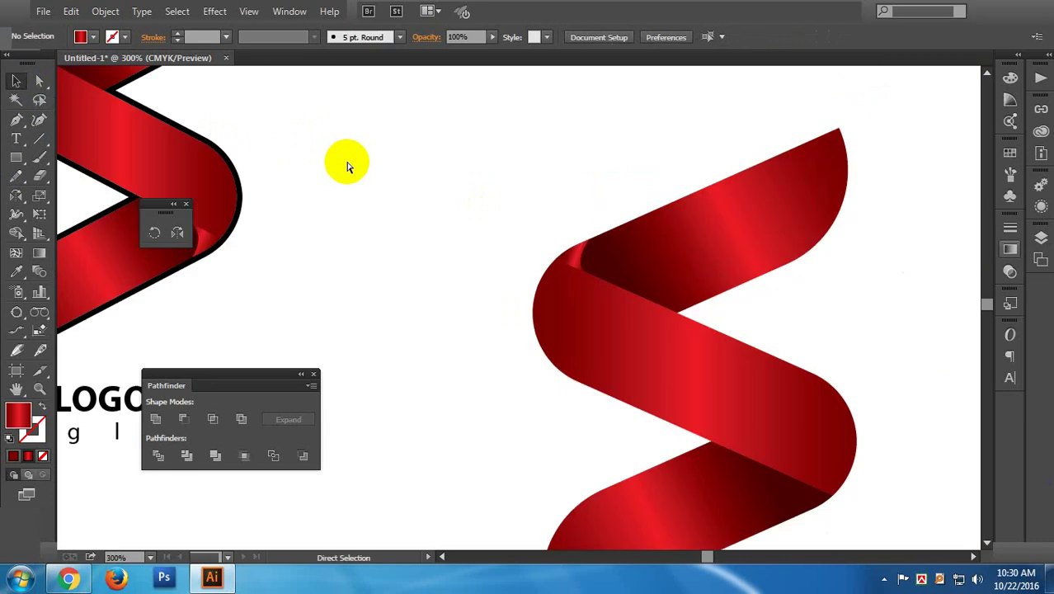
key("ctrl+minus")
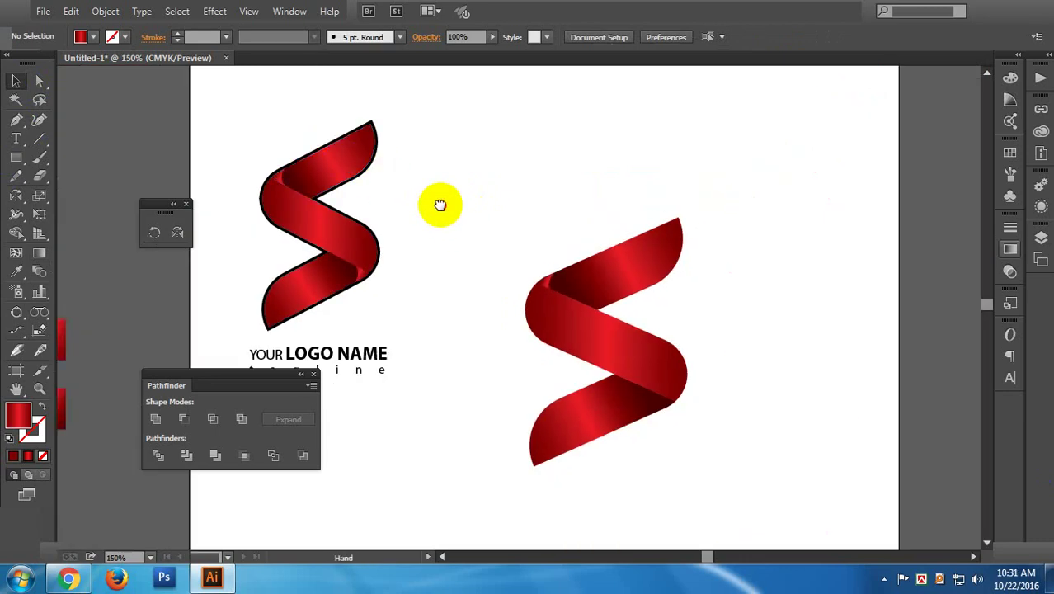
left_click_drag(440, 204, 407, 167)
left_click(514, 244)
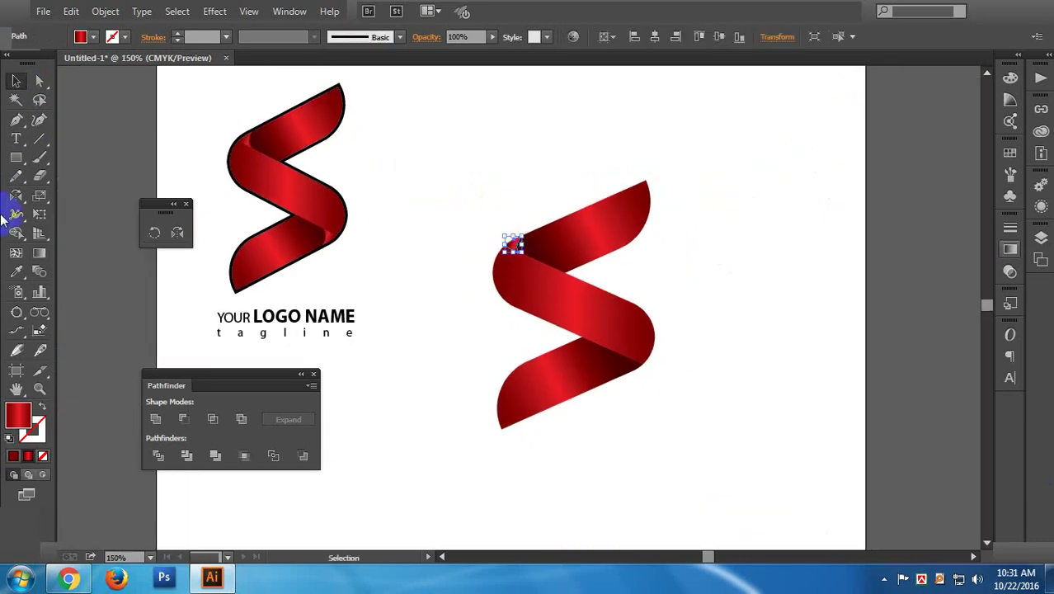
left_click(181, 237)
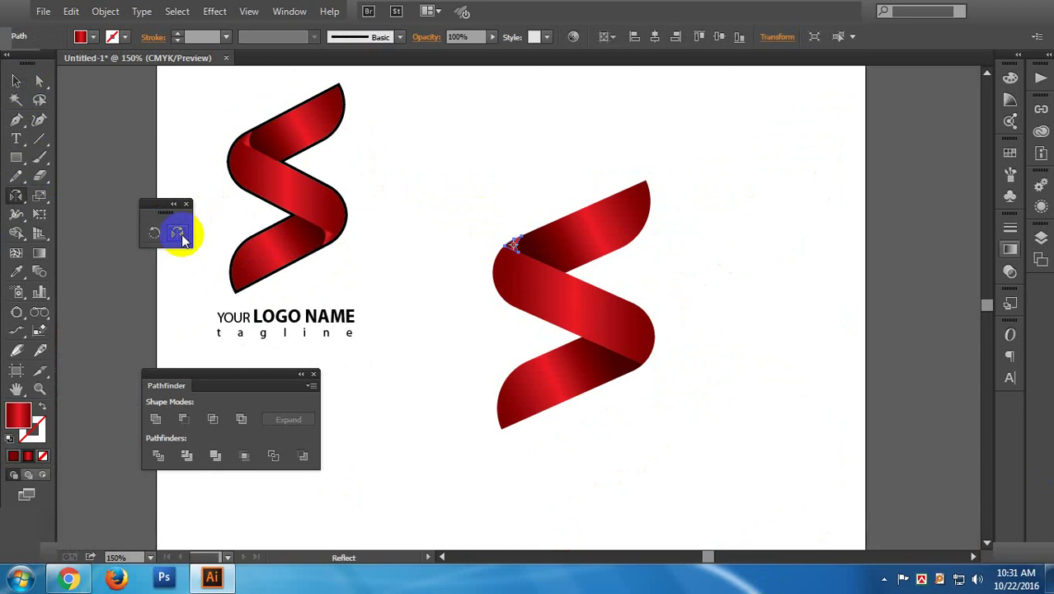
left_click(549, 264, "alt")
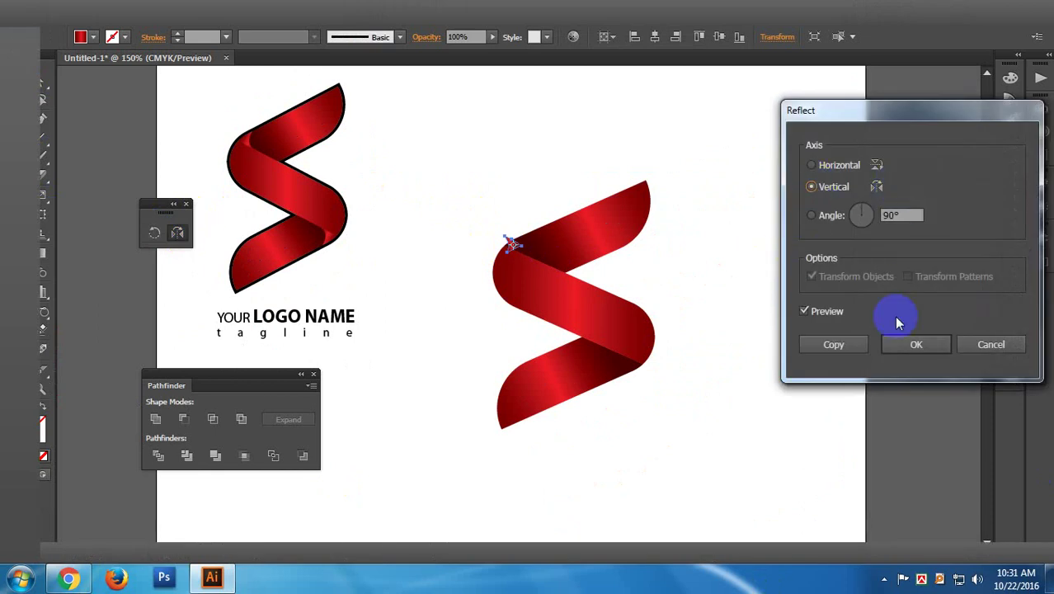
left_click(914, 354)
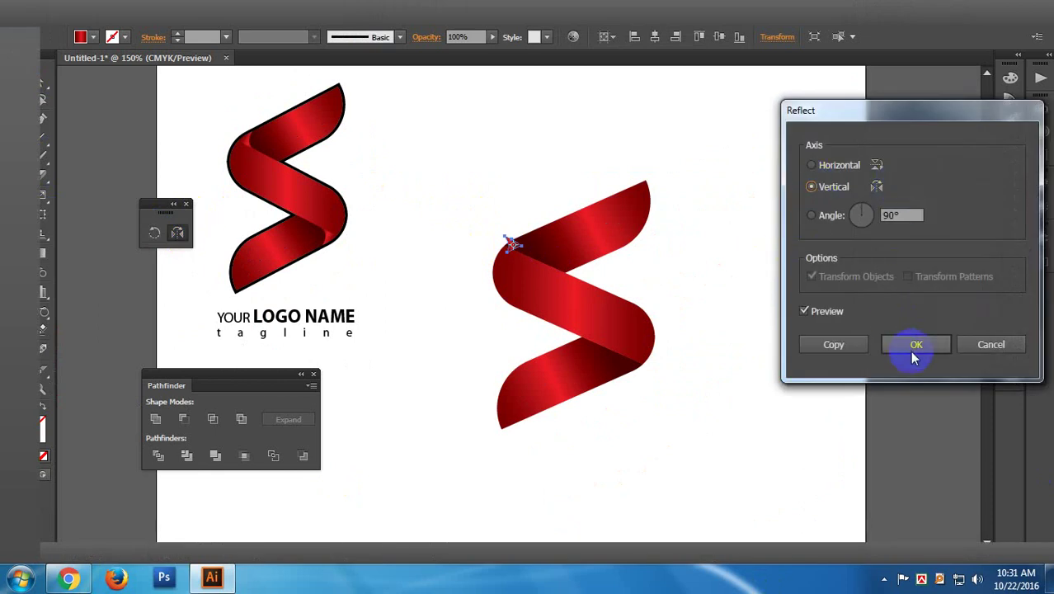
left_click(834, 344)
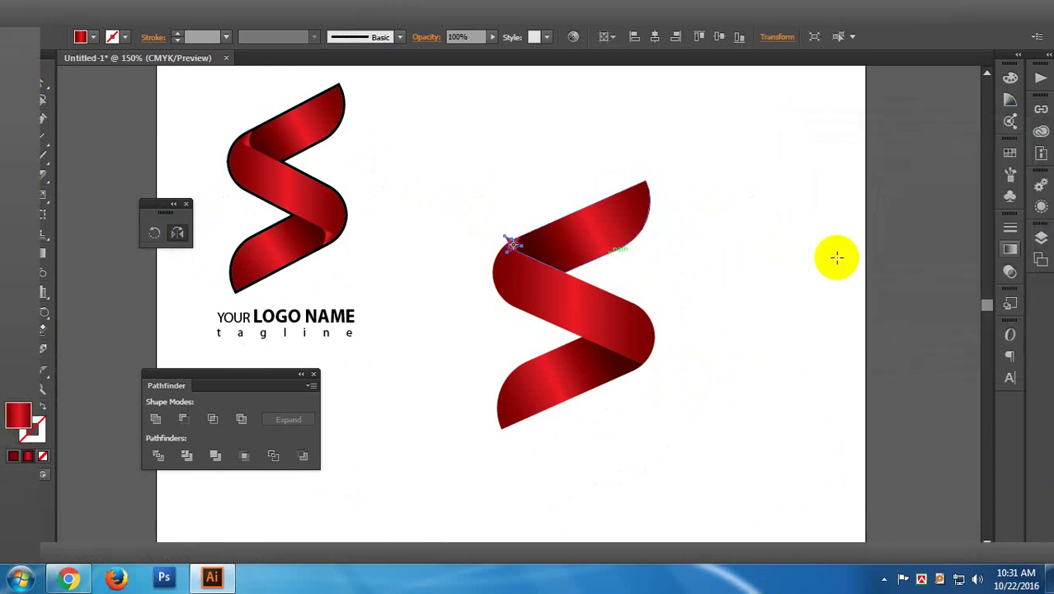
- Reflect the copied fold piece across the horizontal axis as well
double_click(177, 232)
left_click(829, 168)
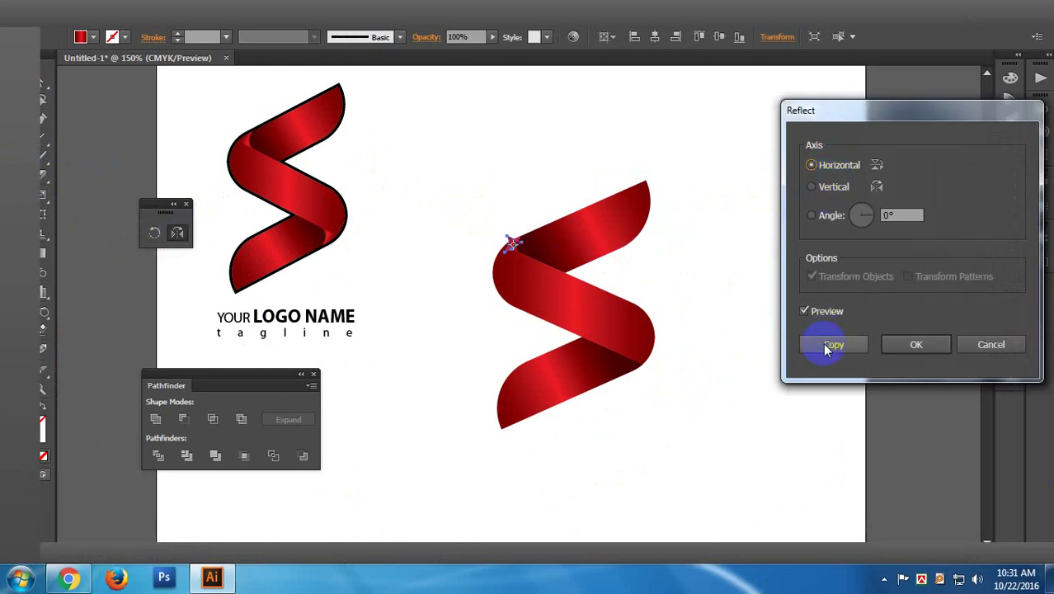
left_click(914, 344)
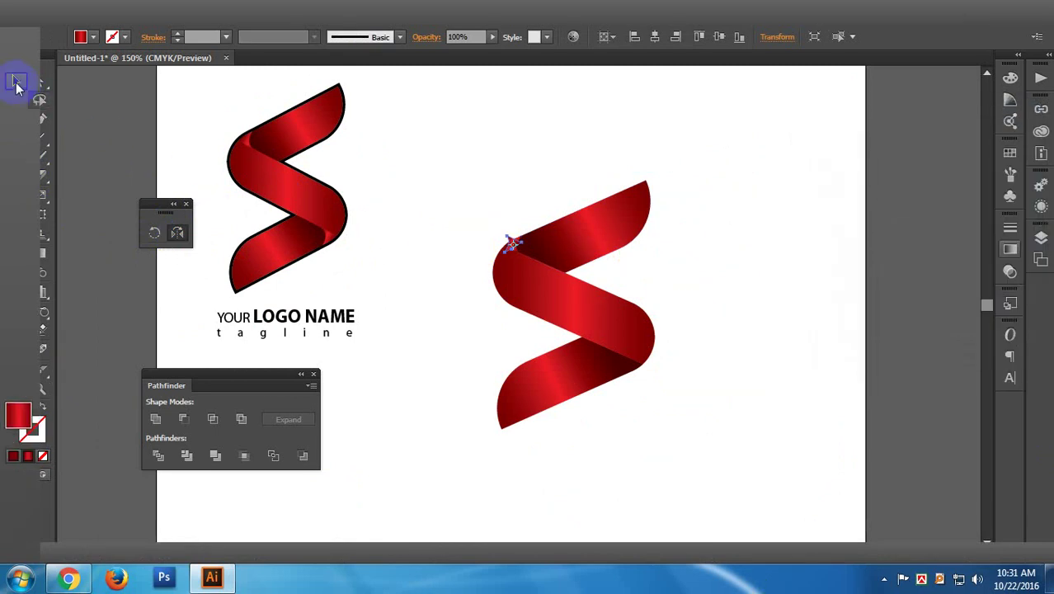
left_click(524, 297)
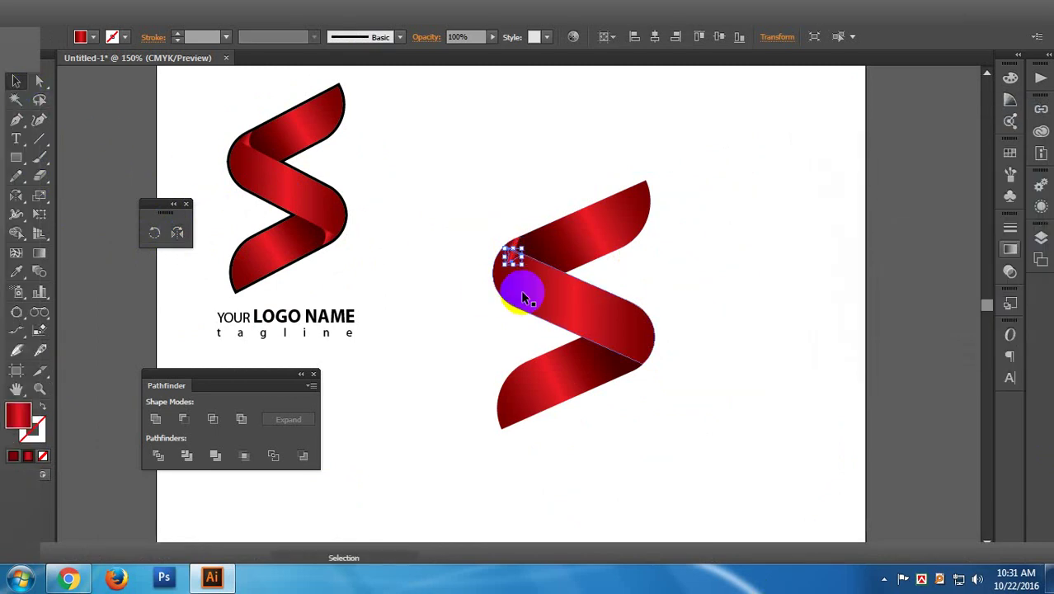
- Nudge the mirrored fold piece down and drag it onto the S's lower bend
key("shift+Down")
key("shift+Down")
key("shift+Down")
key("ctrl+plus")
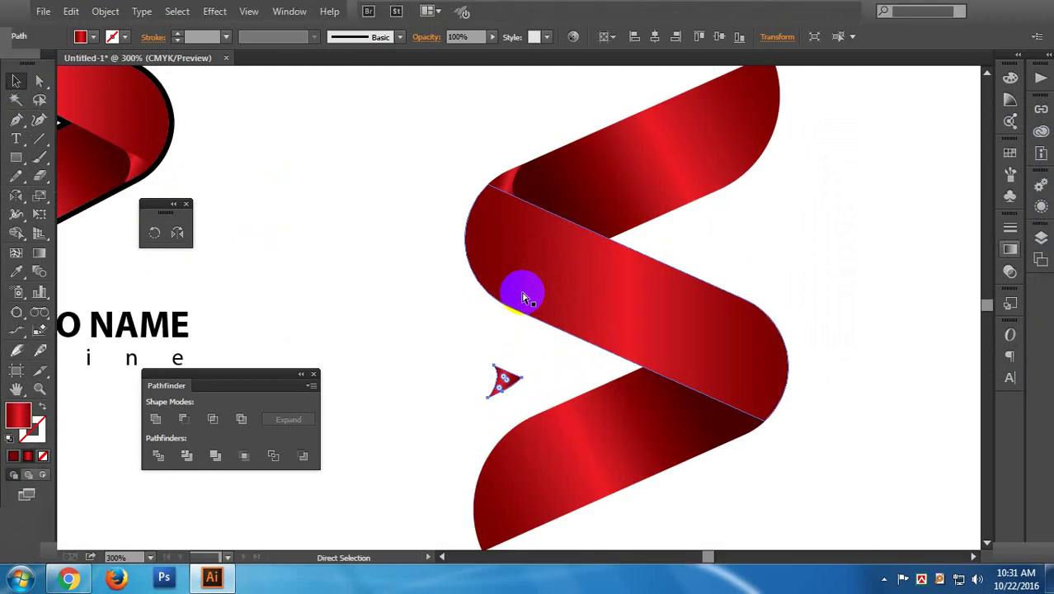
key("ctrl+plus")
left_click(490, 408)
mouse_move(494, 404)
left_mouse_down()
mouse_move(790, 472)
mouse_move(819, 465)
left_mouse_up()
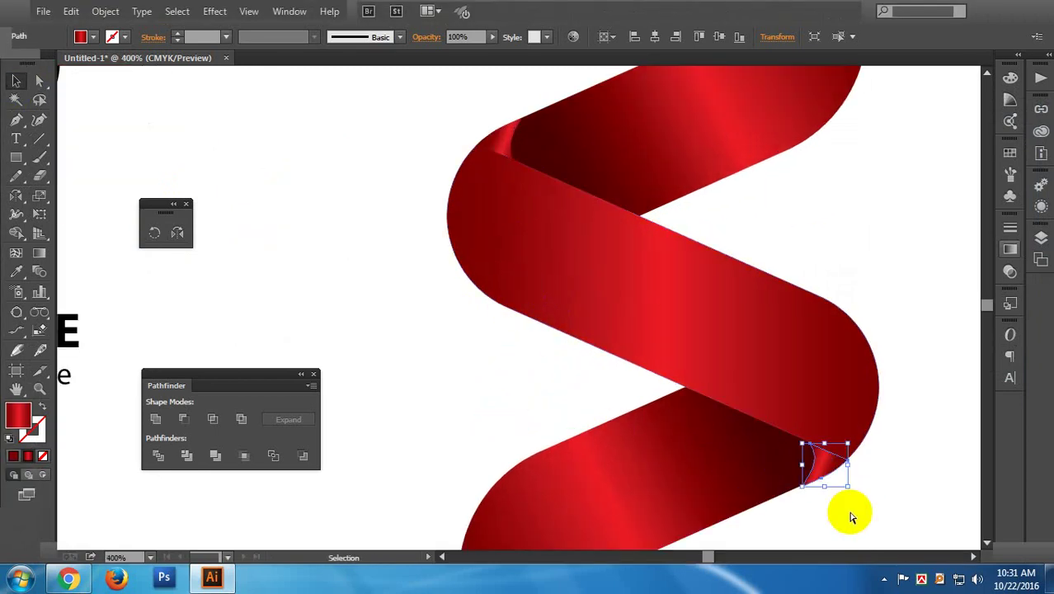
- Zoom in and shift the fold piece slightly until it meets the ribbon edge
key("ctrl+plus")
left_click_drag(781, 494, 532, 345)
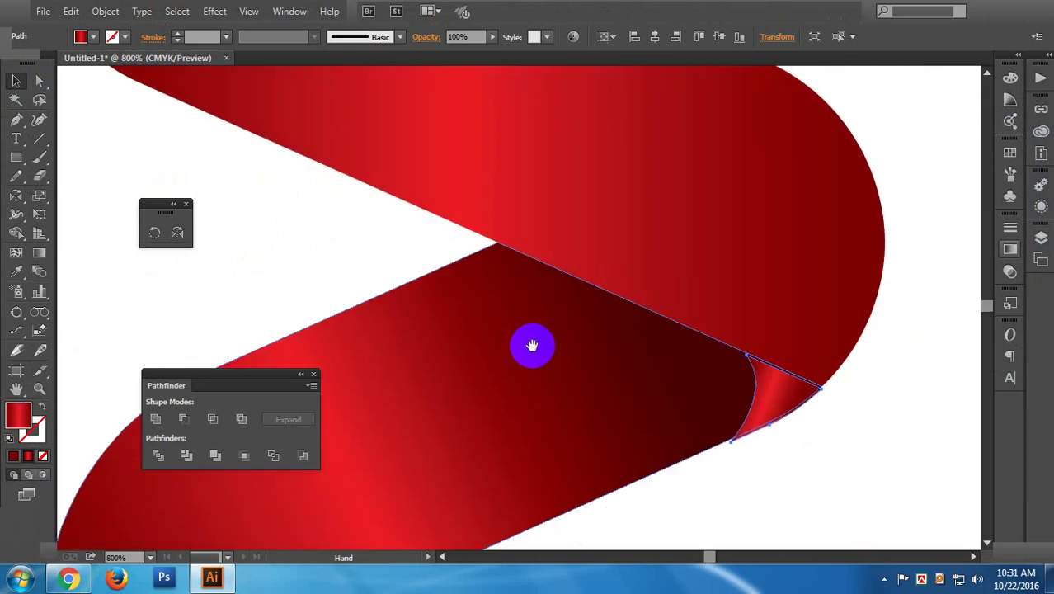
key("ctrl+plus")
key("ctrl+plus")
key("ctrl+plus")
key("ctrl+plus")
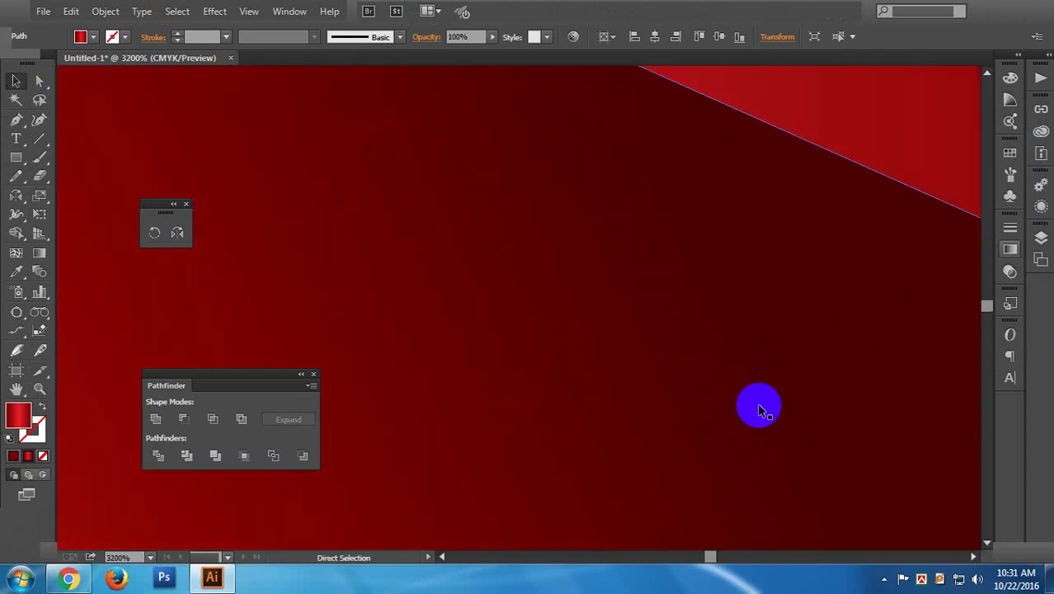
left_click_drag(817, 365, 132, 239)
key("v")
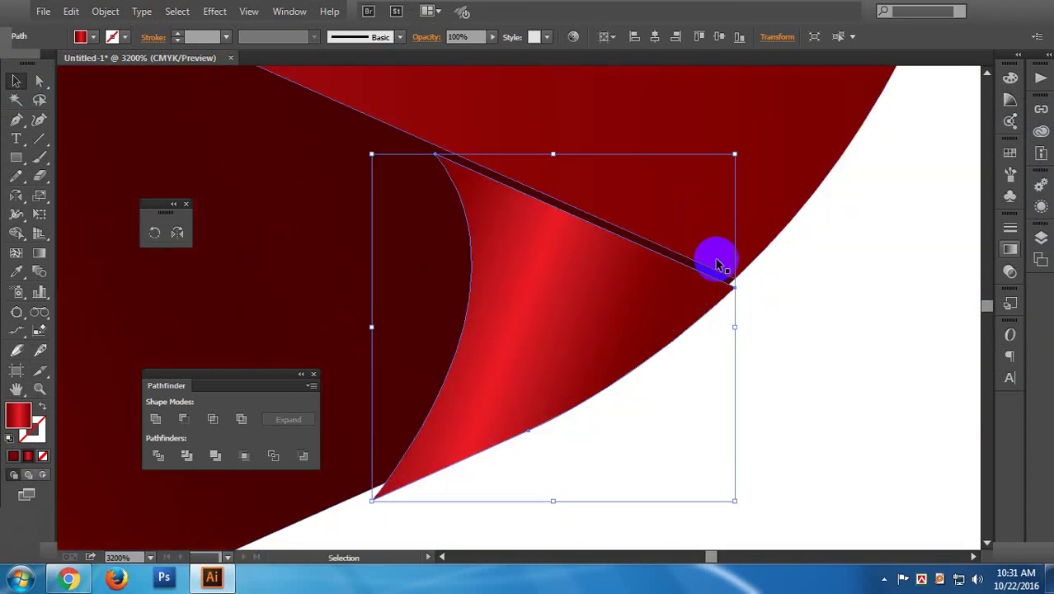
left_click_drag(703, 303, 702, 296)
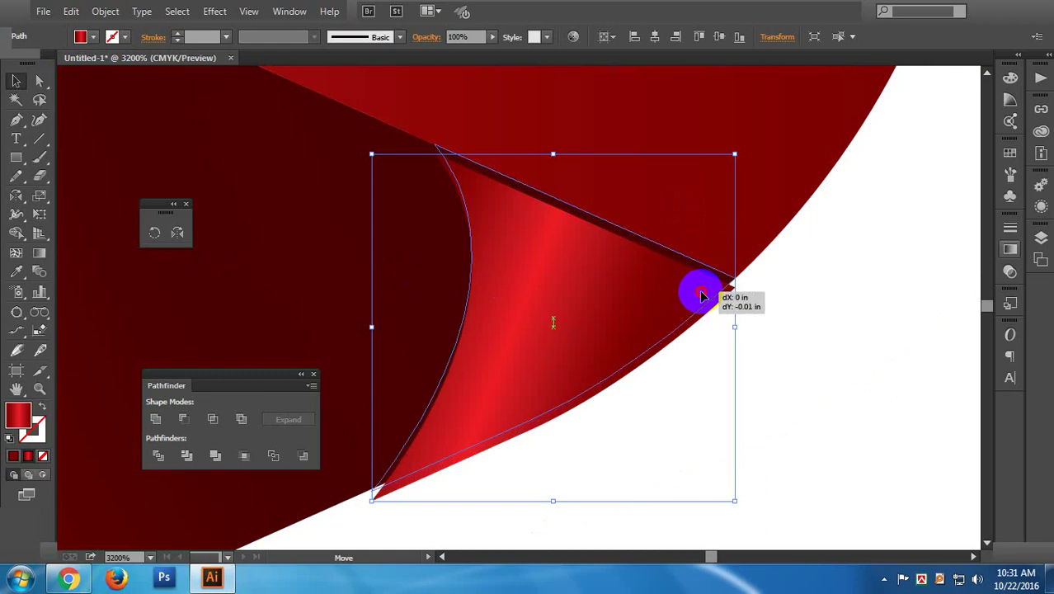
left_click(866, 353)
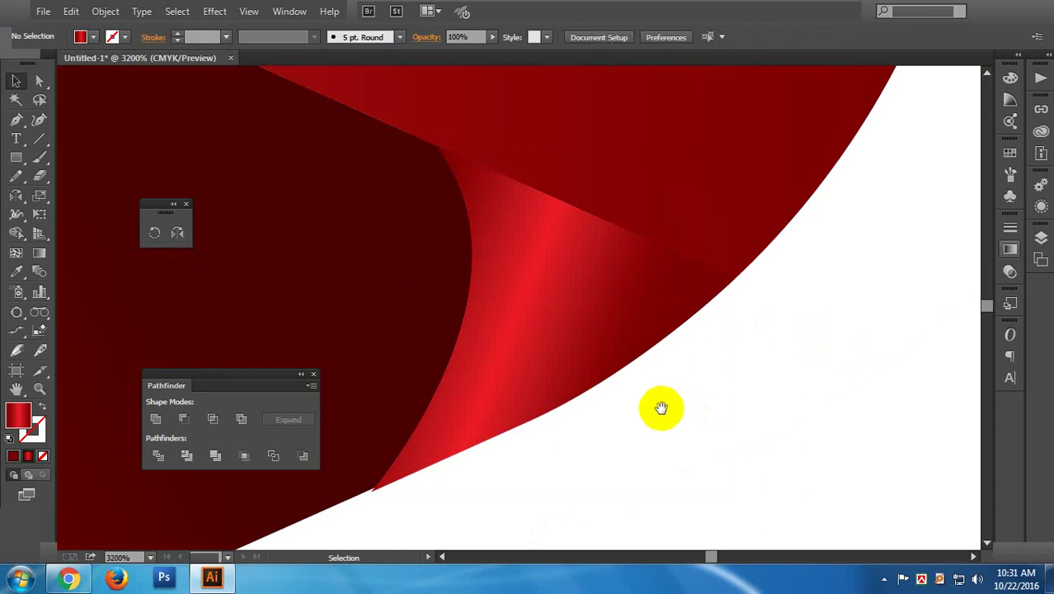
- Pan around the lower bend to inspect the fold piece's edges and joint
left_click_drag(661, 407, 702, 416)
scroll(703, 421, "up", 1)
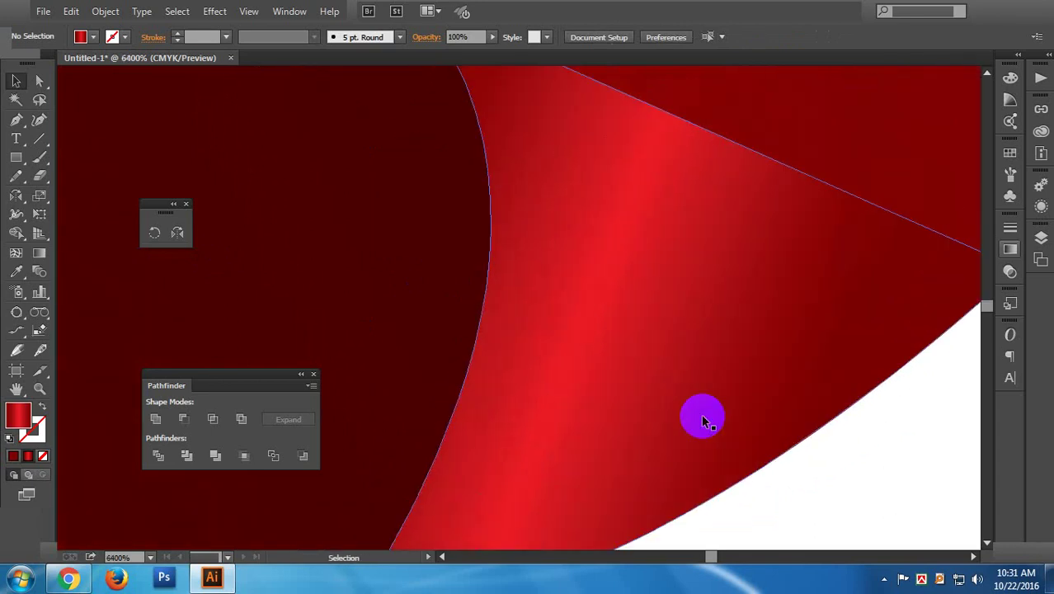
mouse_move(736, 248)
left_mouse_down()
mouse_move(533, 357)
mouse_move(598, 405)
left_mouse_up()
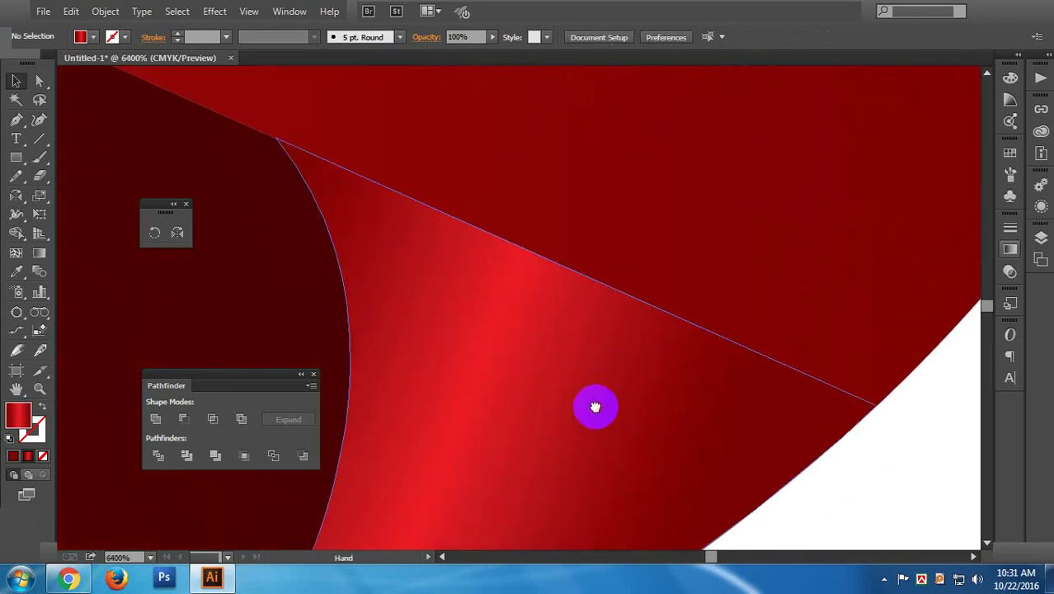
left_click(423, 309)
left_click(899, 483)
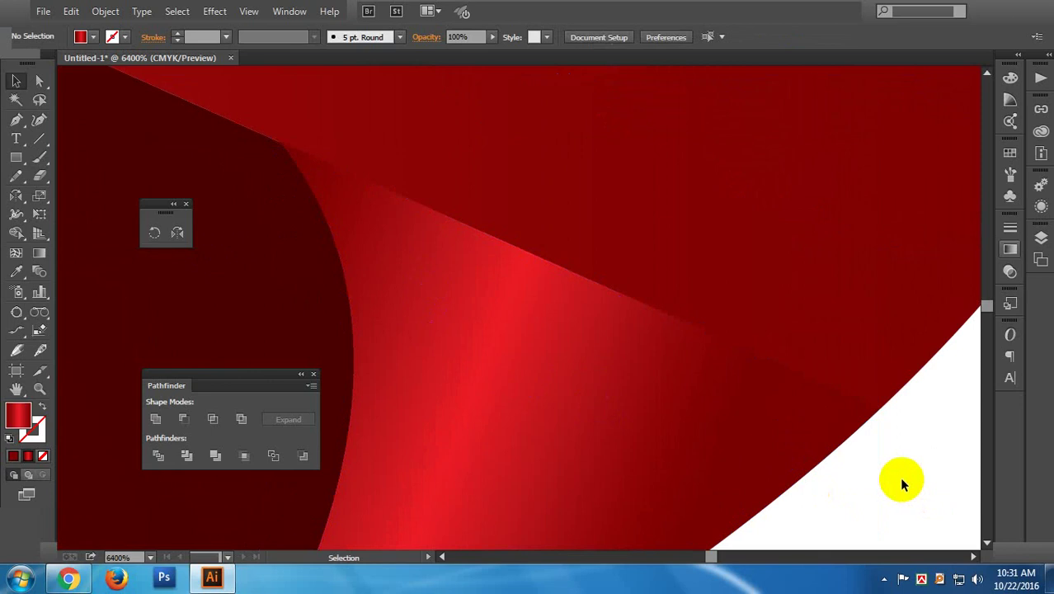
scroll(876, 421, "down", 2)
scroll(876, 416, "down", 2)
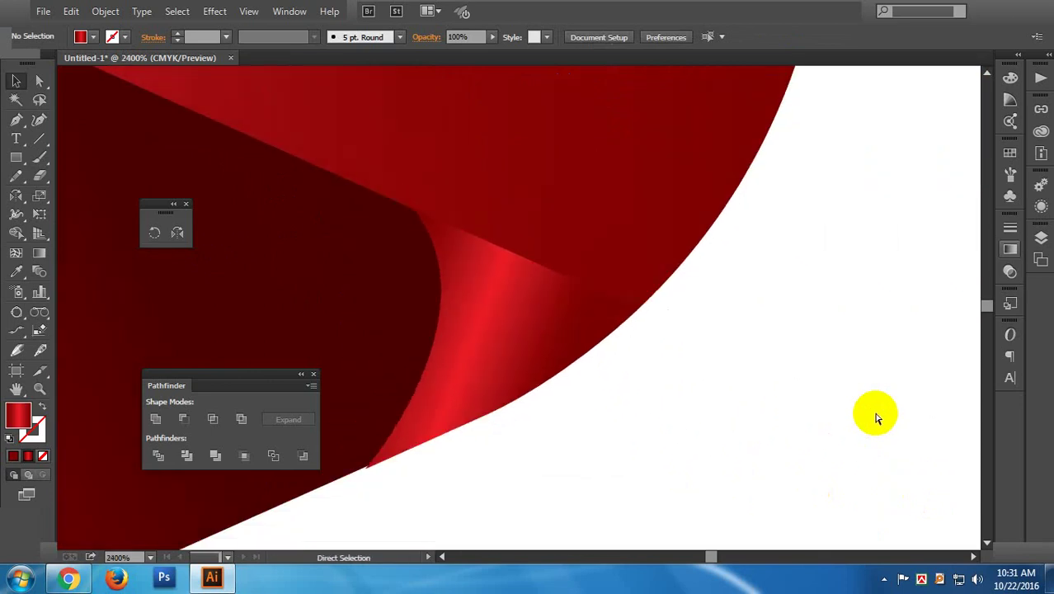
scroll(876, 417, "down", 2)
left_click_drag(409, 332, 573, 305)
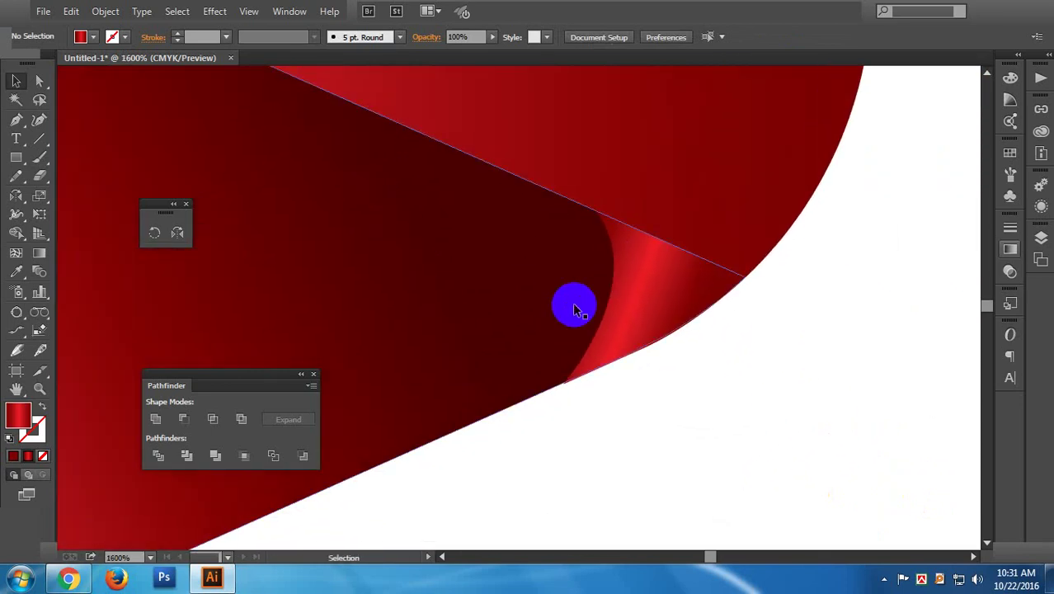
scroll(575, 309, "up", 2)
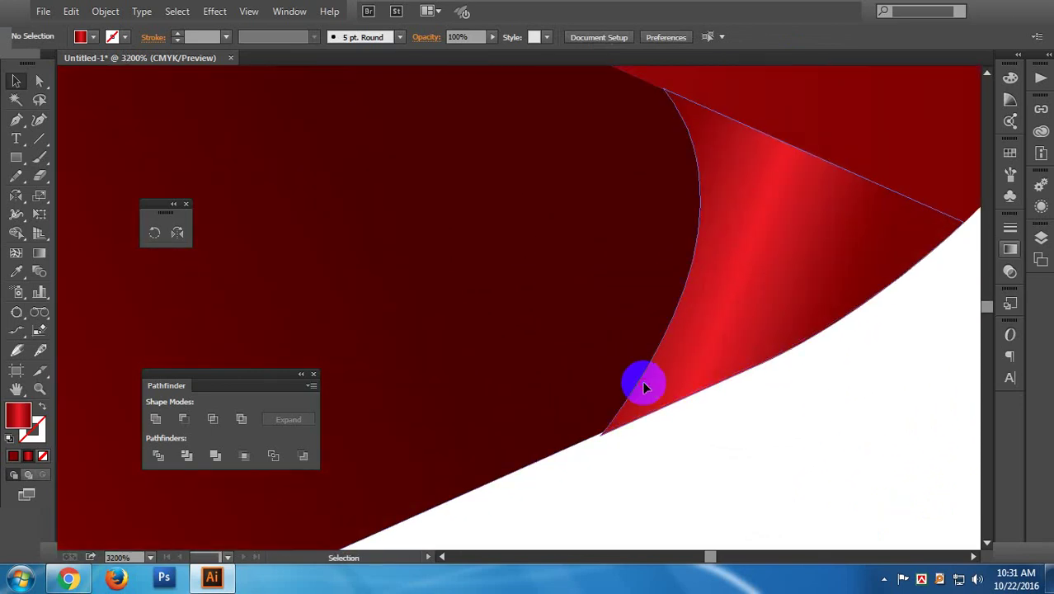
- Check the red ribbon piece's corner anchor with Direct Selection
left_click(644, 377)
left_click(38, 80)
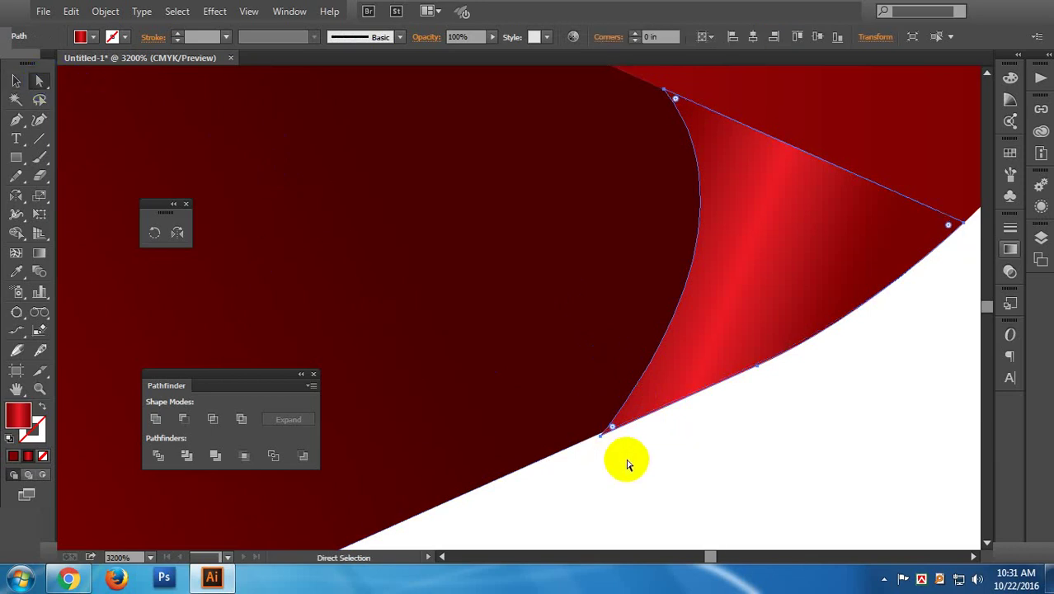
scroll(625, 457, "up", 3)
scroll(581, 358, "down", 1)
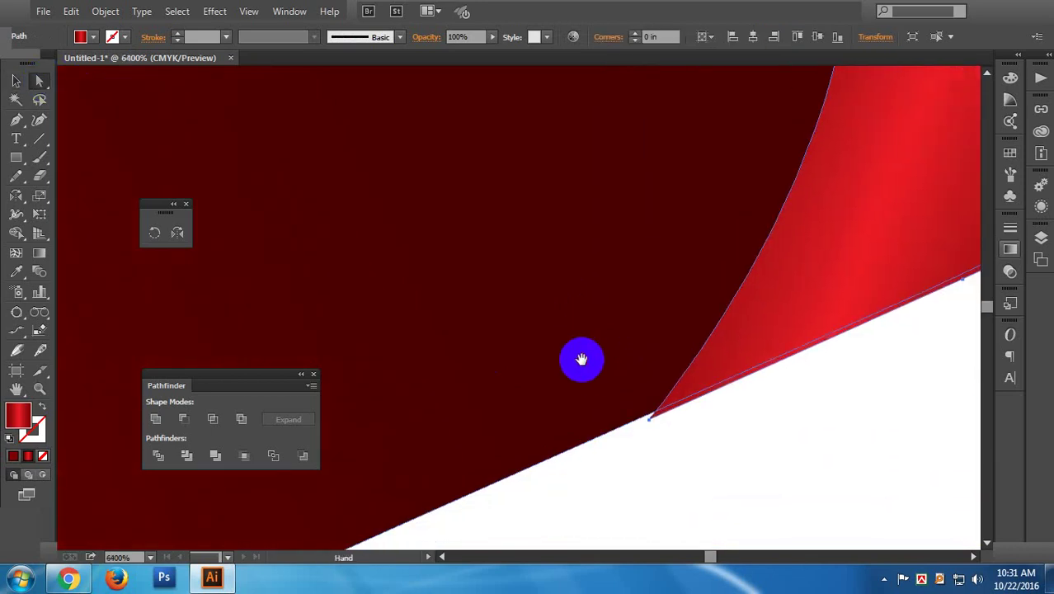
left_click(649, 419)
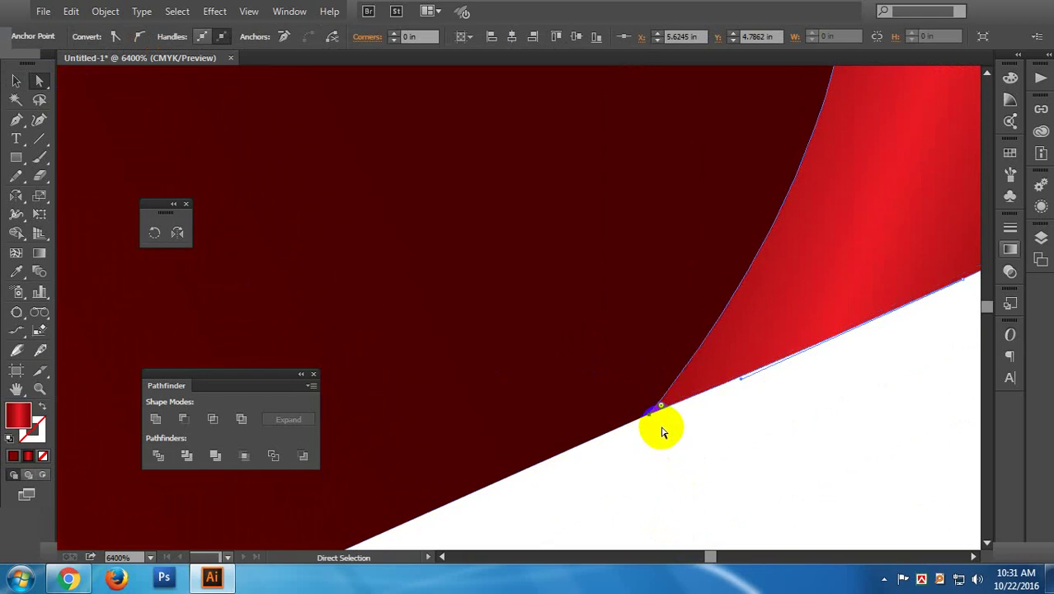
left_click(806, 431)
- Zoom-marquee onto the ribbon curl, then fit the whole artboard in view
mouse_move(635, 450)
left_mouse_down()
mouse_move(586, 459)
mouse_move(676, 482)
mouse_move(809, 425)
left_mouse_up()
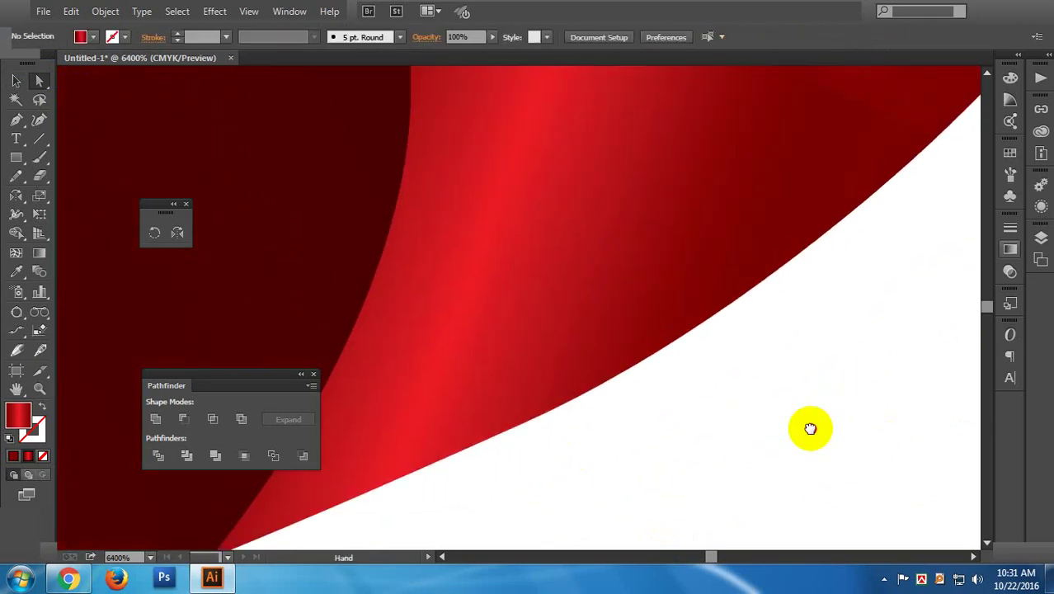
scroll(807, 426, "down", 2)
scroll(807, 427, "down", 2)
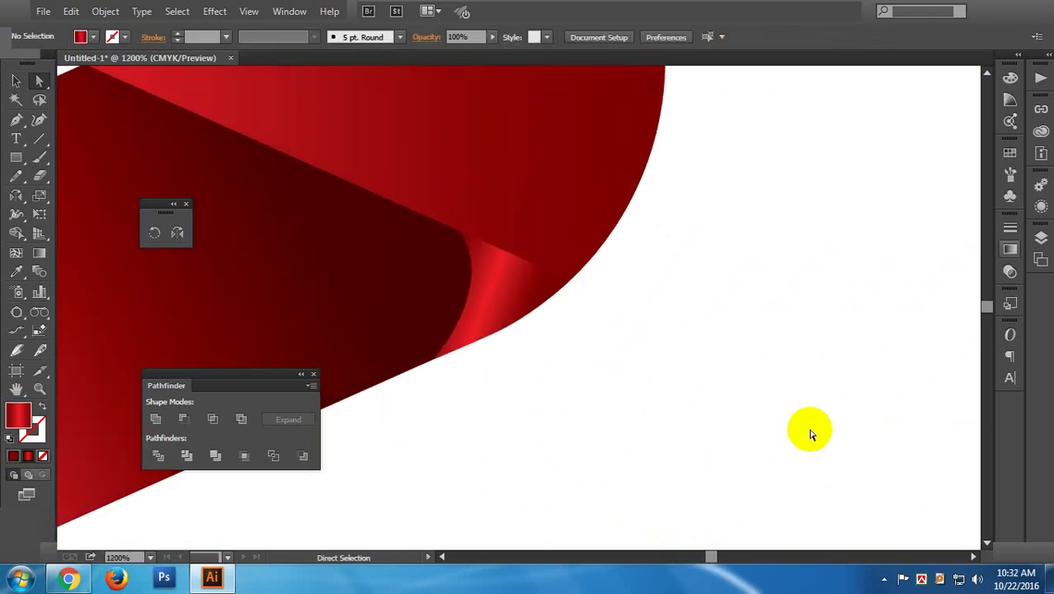
mouse_move(670, 290)
left_mouse_down()
mouse_move(503, 173)
mouse_move(574, 312)
left_mouse_up()
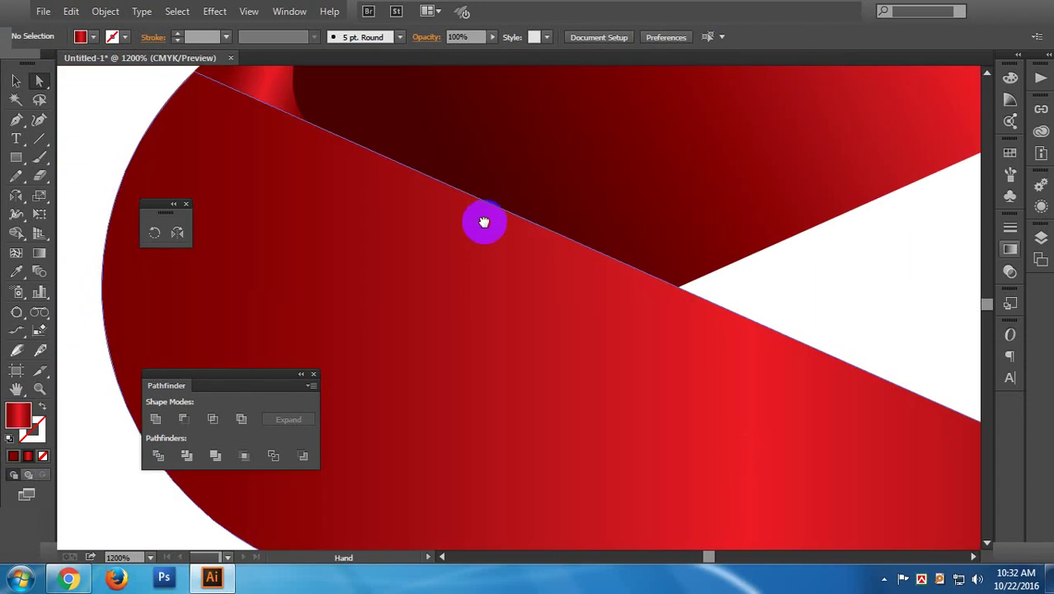
left_click_drag(482, 221, 607, 393)
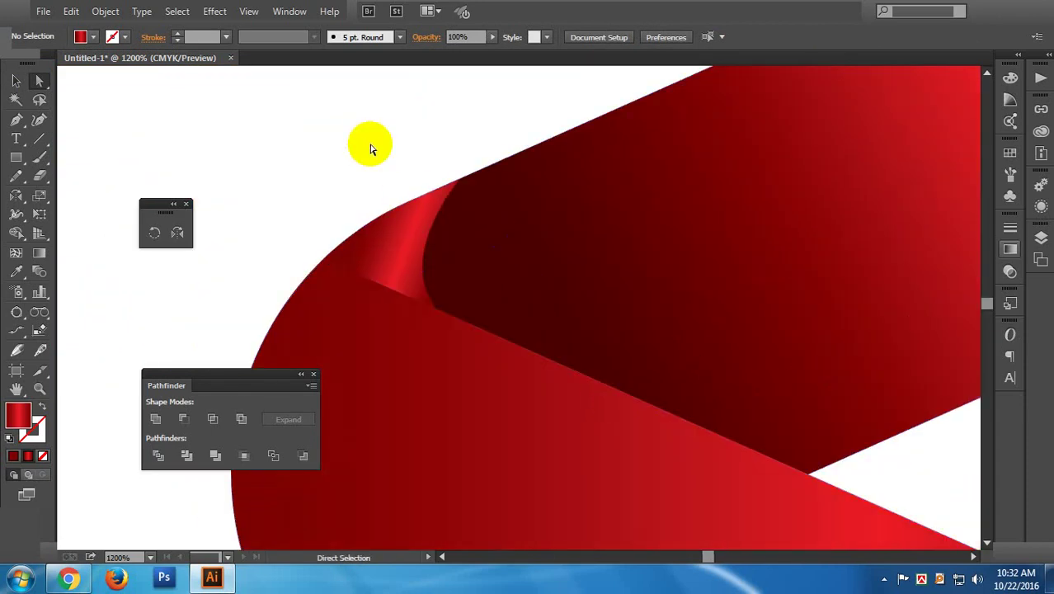
key("z")
left_click_drag(345, 134, 548, 297)
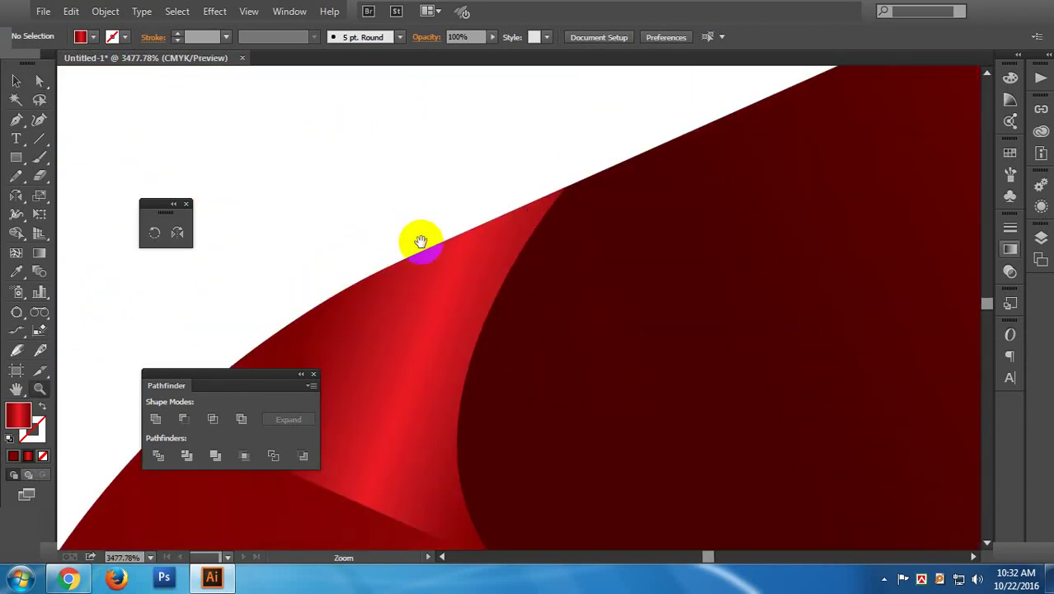
mouse_move(420, 240)
left_mouse_down()
mouse_move(718, 157)
mouse_move(643, 156)
left_mouse_up()
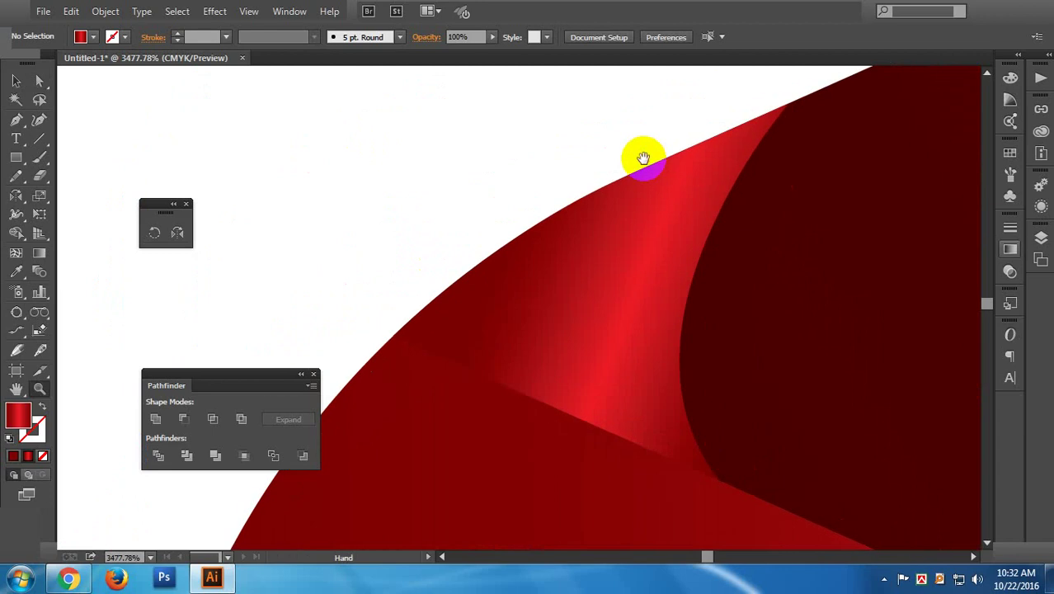
key("ctrl+0")
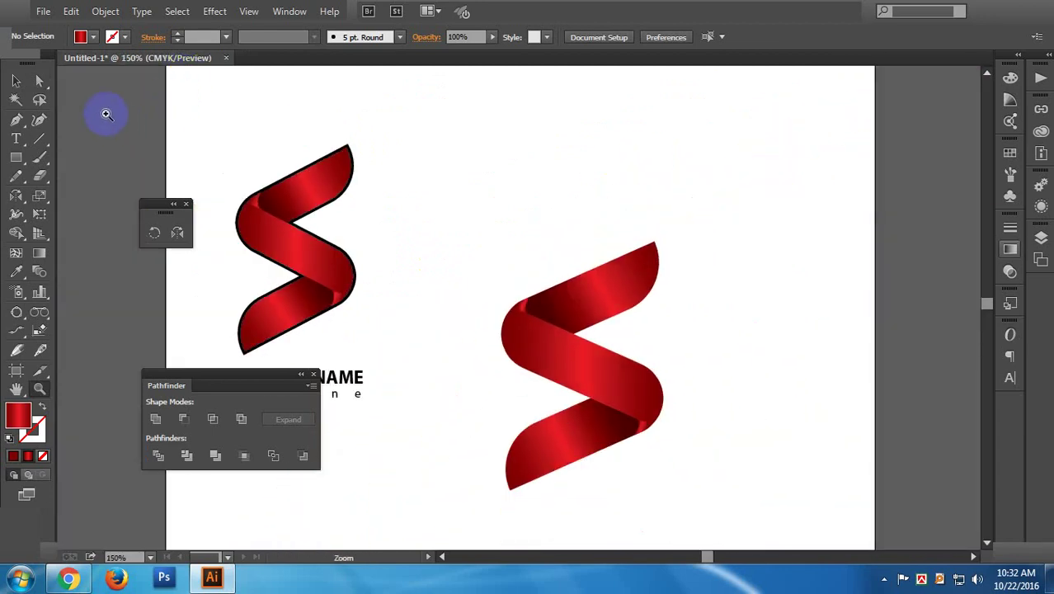
- Marquee-select the right S's pieces, group them, and copy the group
left_click(16, 80)
left_click_drag(459, 232, 735, 480)
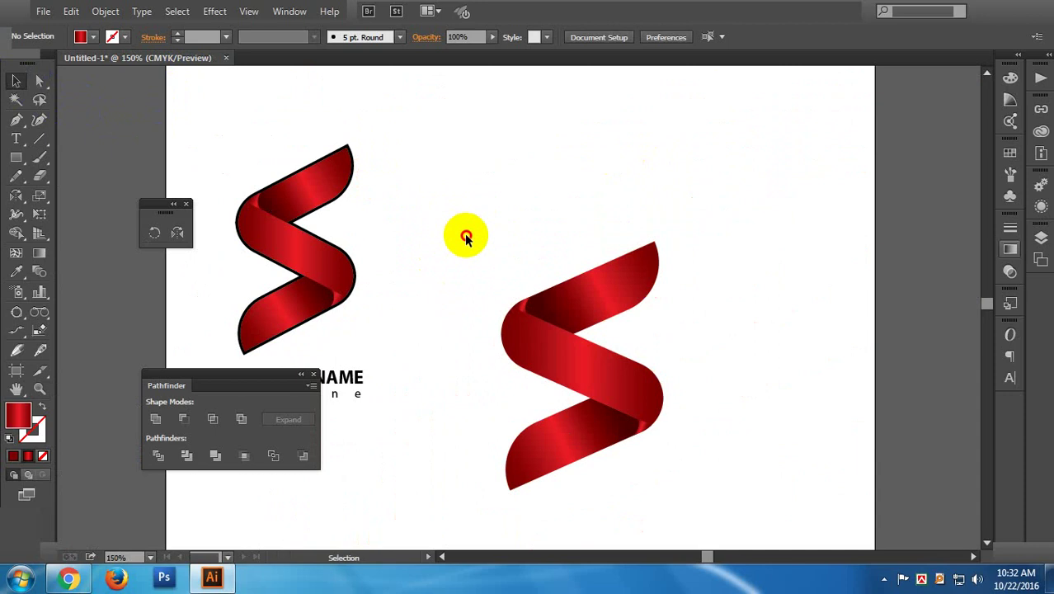
right_click(607, 355)
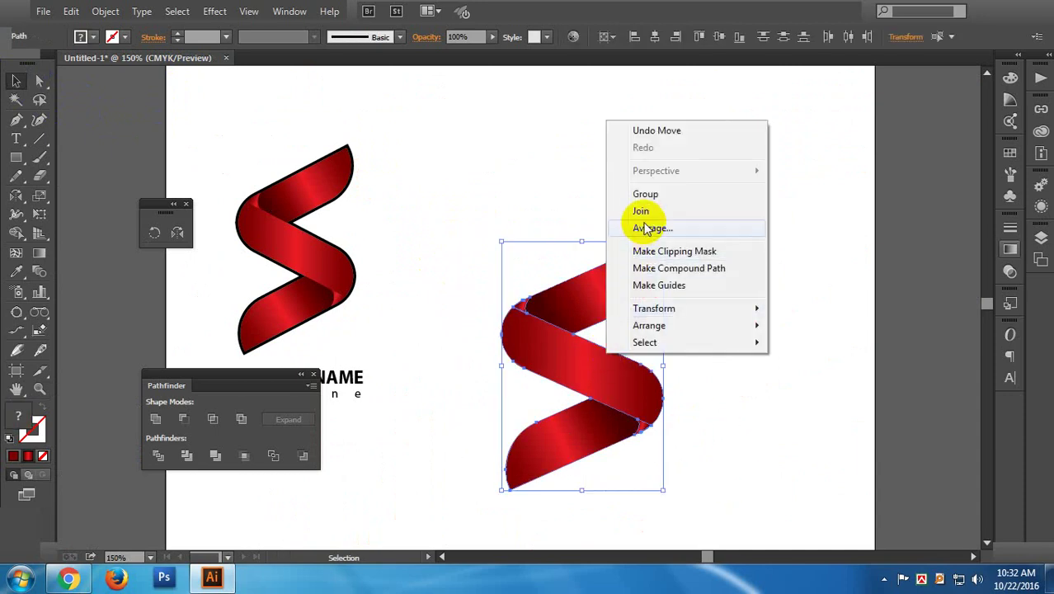
left_click(651, 198)
left_click(756, 247)
left_click(571, 301)
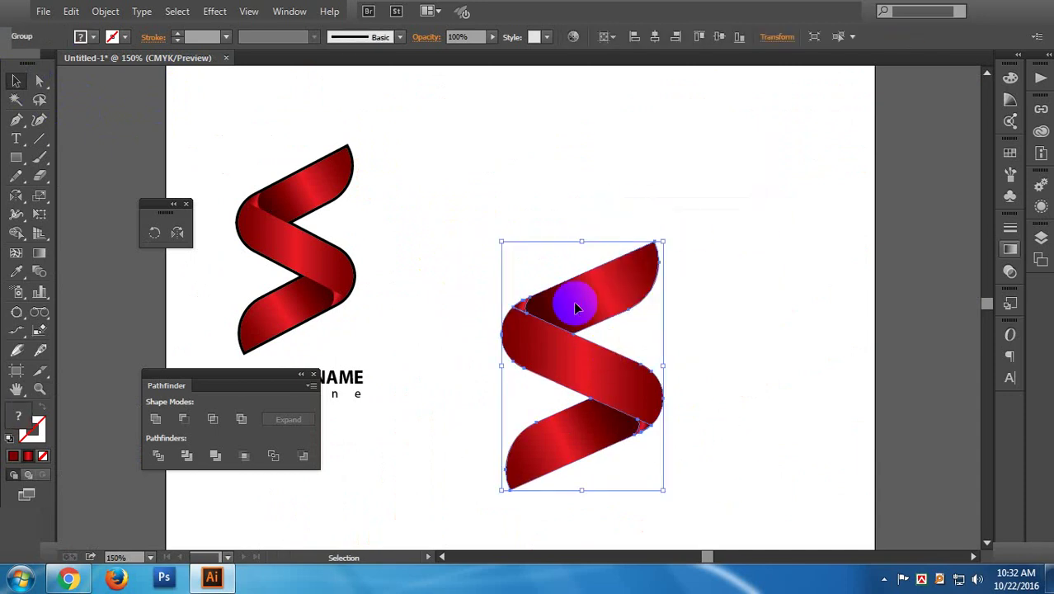
left_click(104, 11)
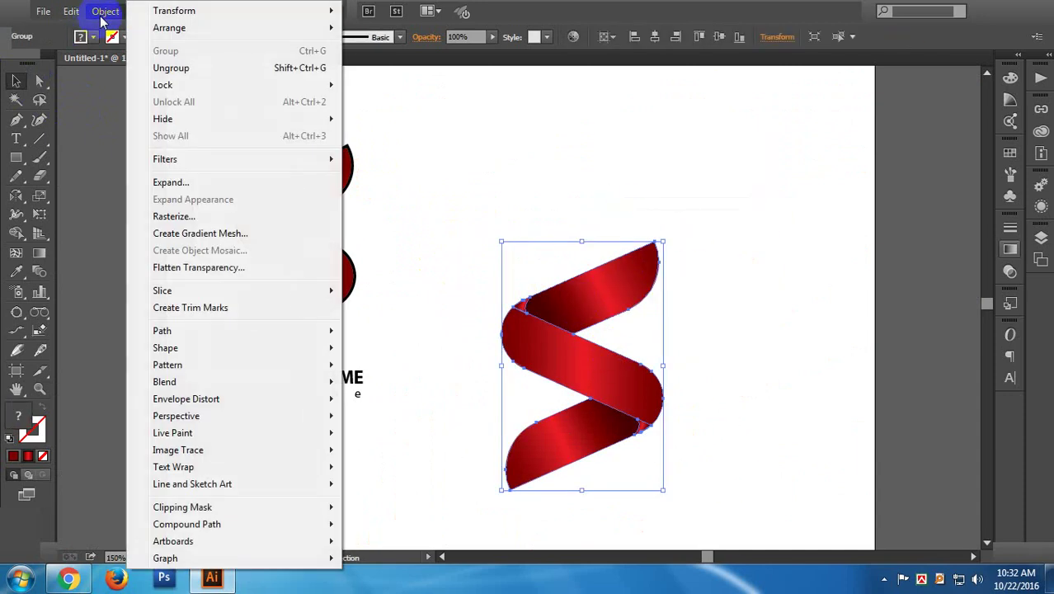
left_click(101, 89)
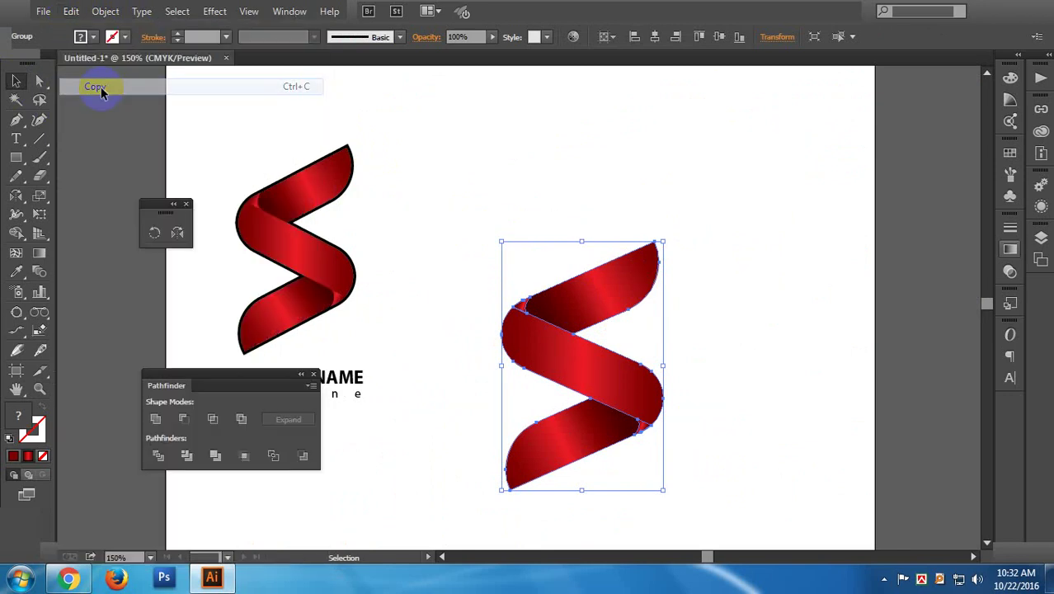
left_click(71, 12)
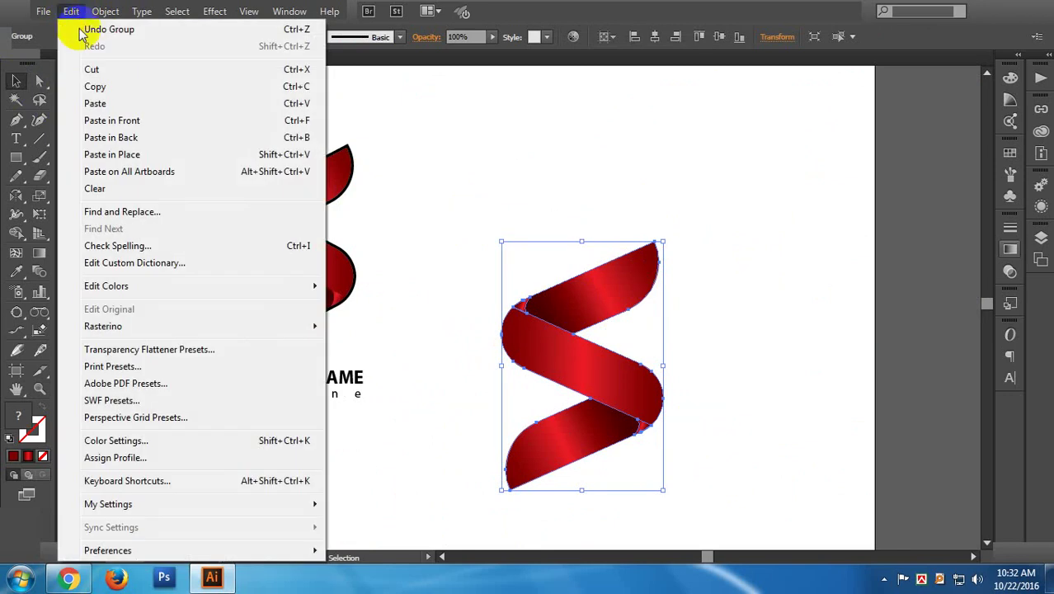
- Paste the copy in back, unite it, and give it a black stroke of adjusted weight
left_click(120, 139)
left_click(157, 420)
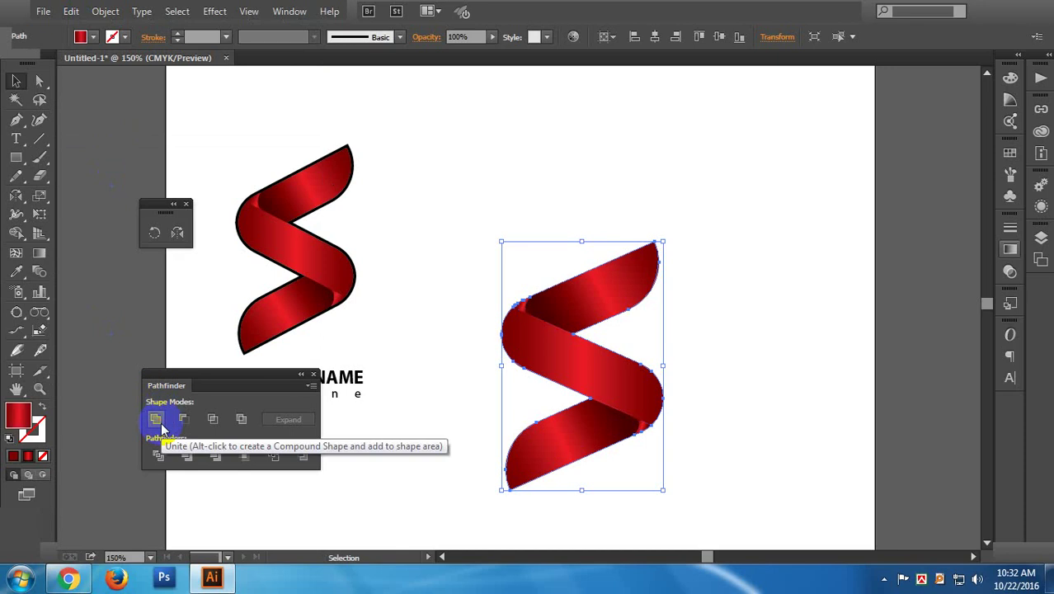
left_click(37, 428)
left_click(823, 168)
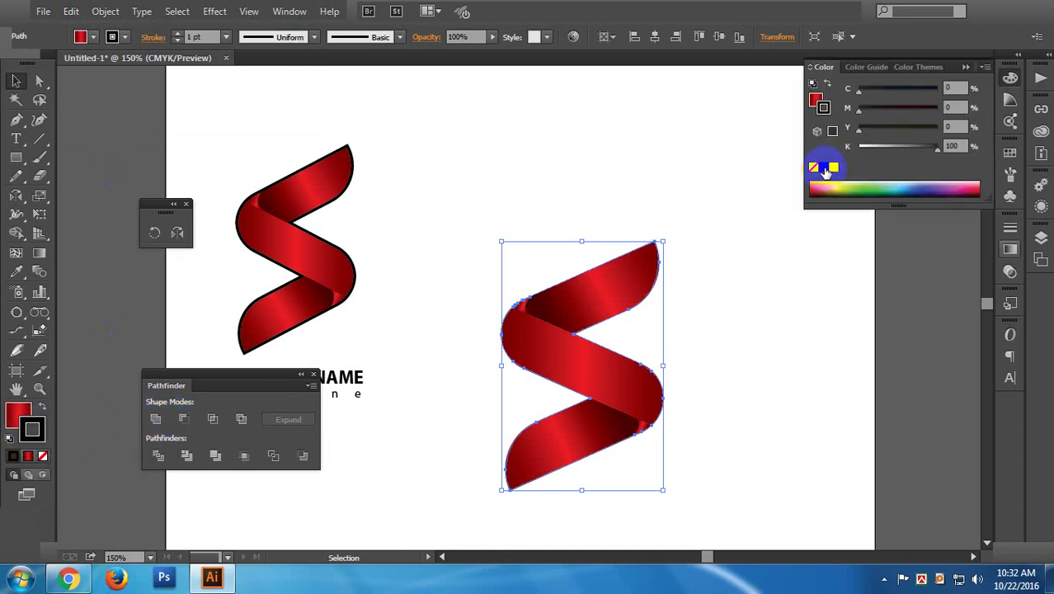
left_click(178, 36)
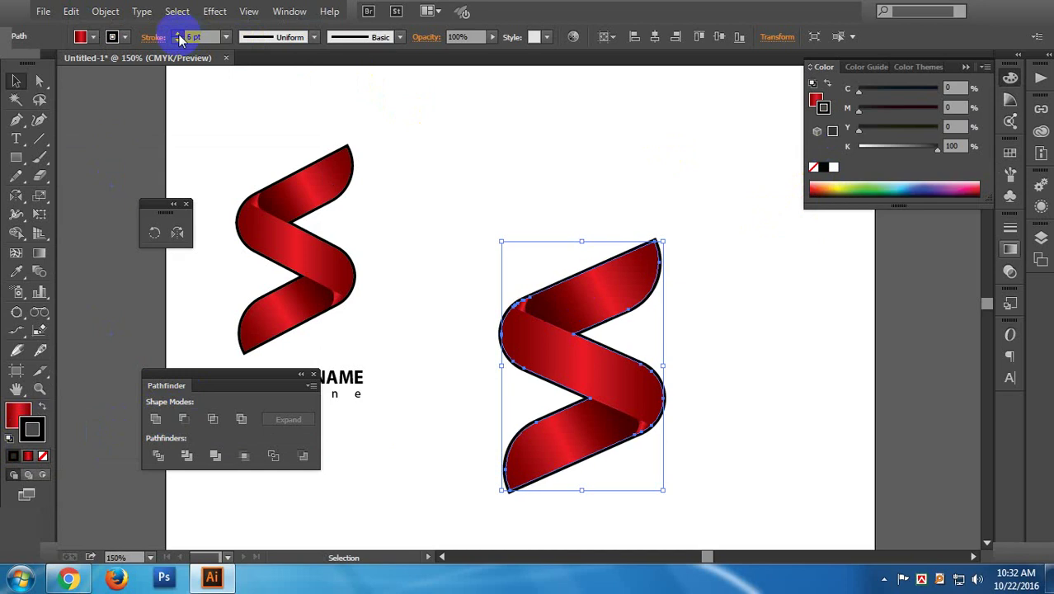
left_click(179, 41)
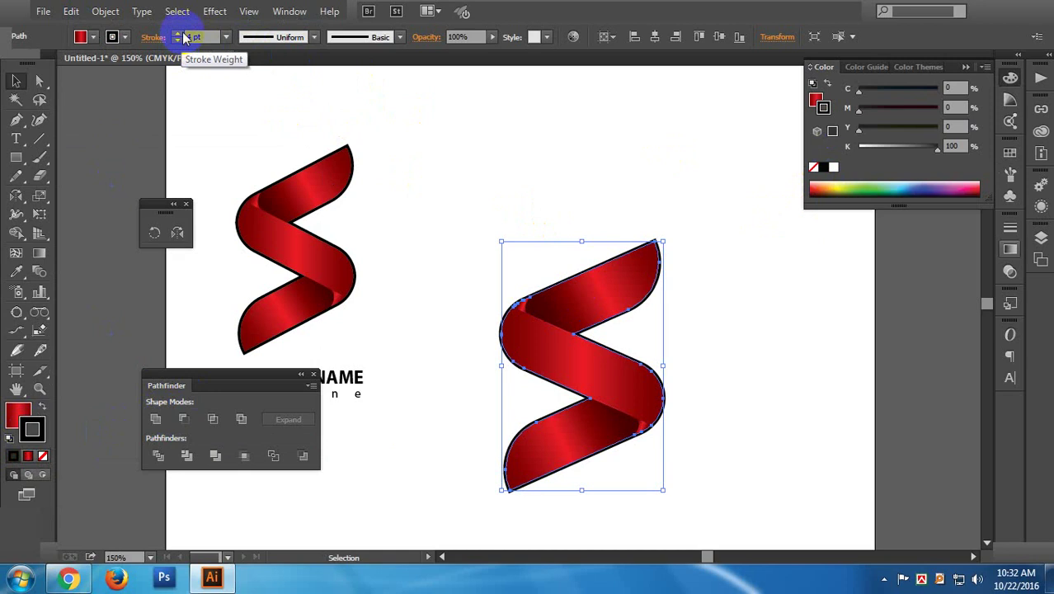
left_click(178, 34)
- Outline the black border stroke and group the right S parts together
key("ctrl+shift+o")
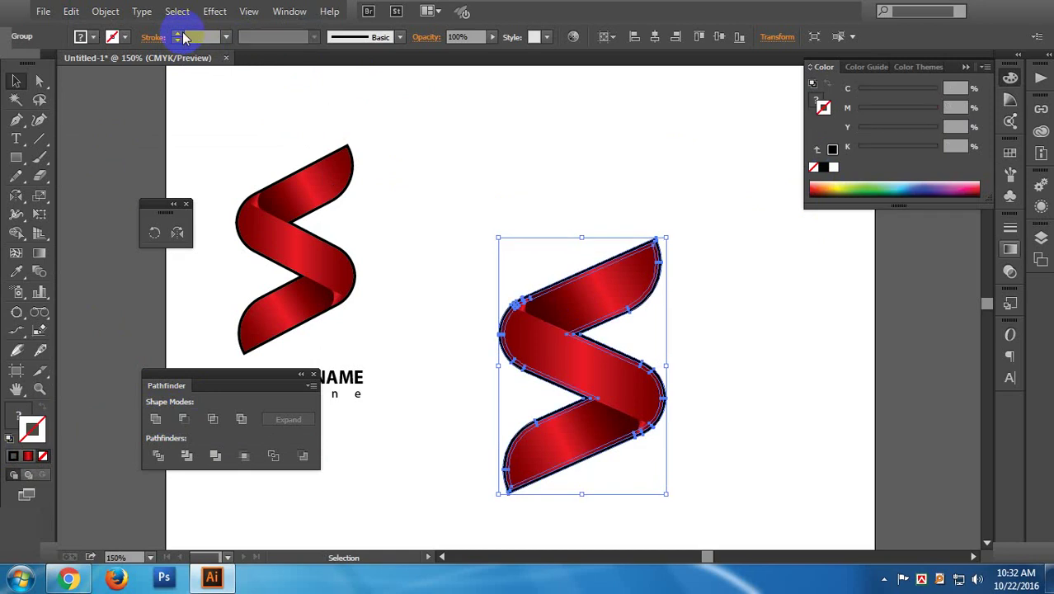
scroll(450, 163, "down", 2)
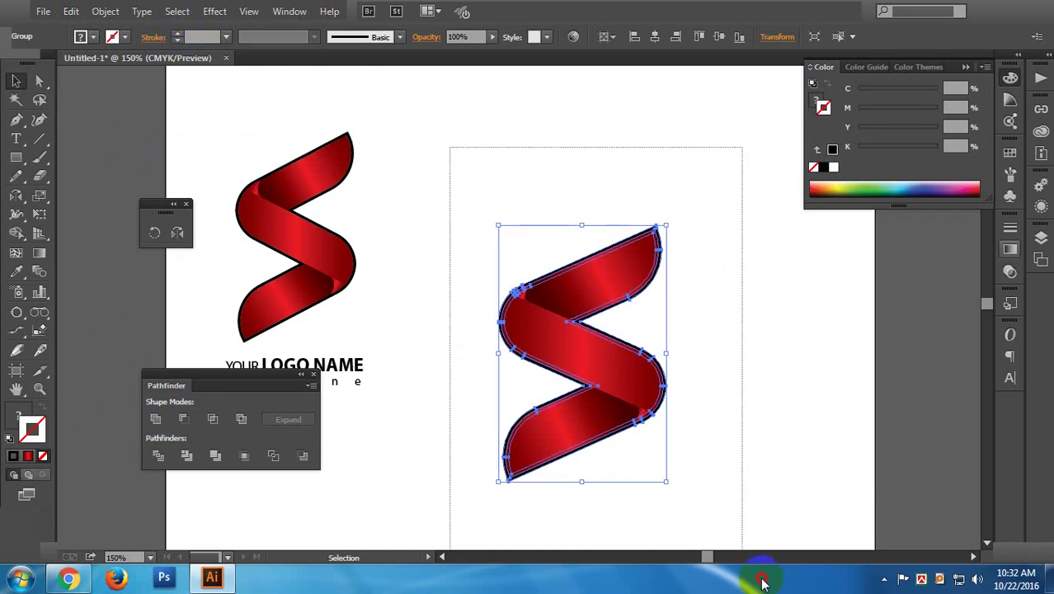
right_click(612, 323)
left_click(651, 395)
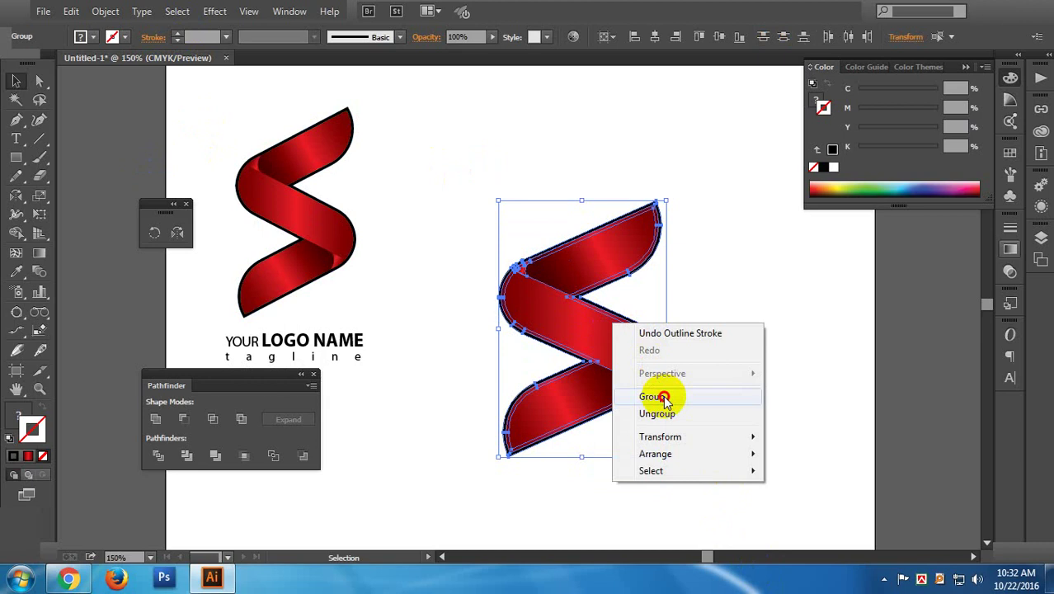
left_click(705, 418)
- Shrink the grouped right S and move it up level with the left logo
left_click(644, 384)
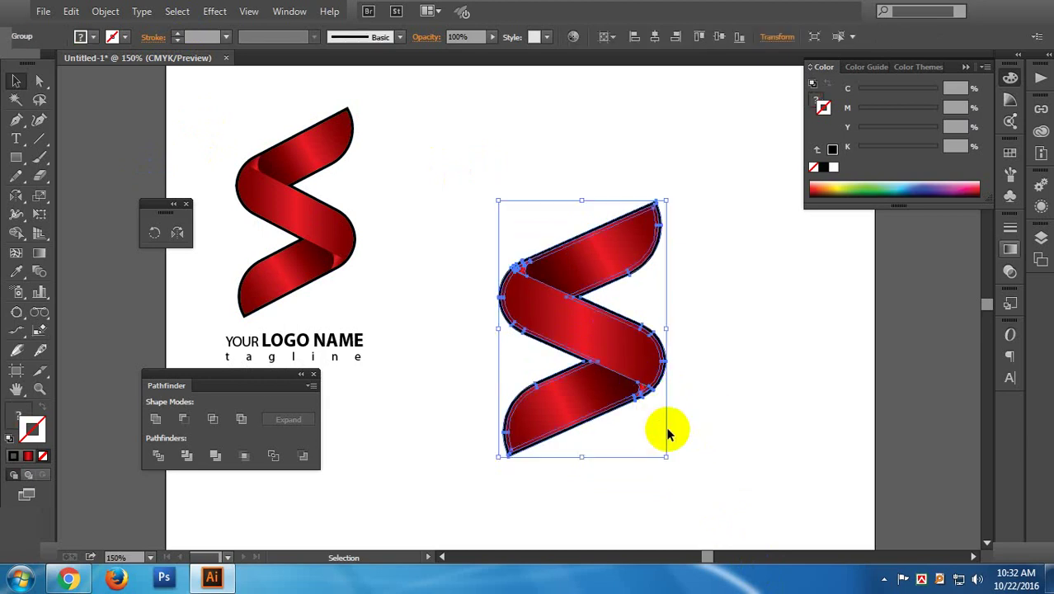
left_click_drag(667, 458, 644, 421)
left_click_drag(606, 345, 600, 242)
left_click(713, 308)
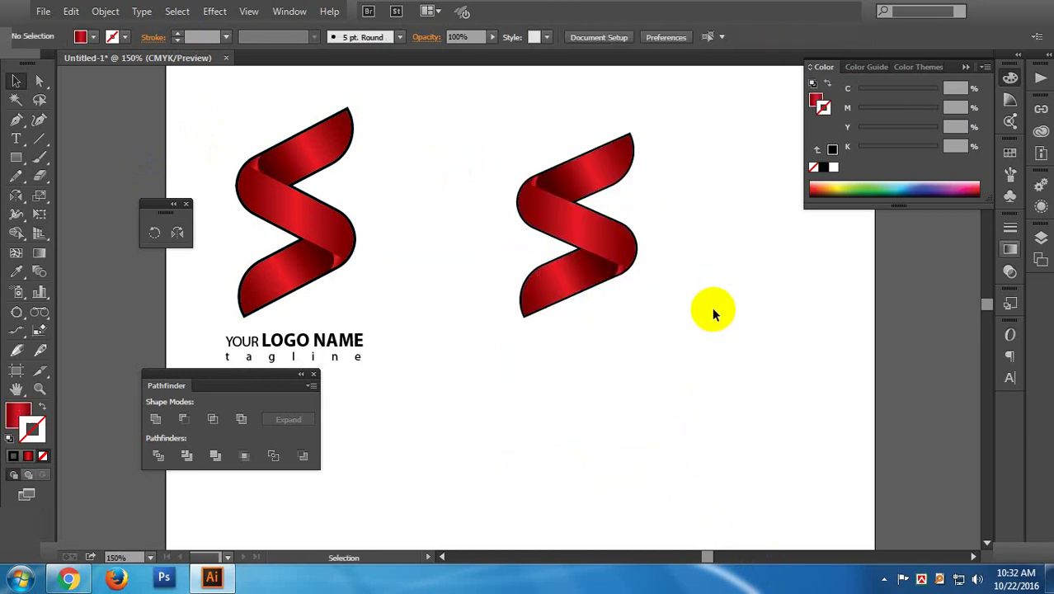
mouse_move(712, 308)
left_mouse_down()
mouse_move(731, 308)
mouse_move(732, 320)
left_mouse_up()
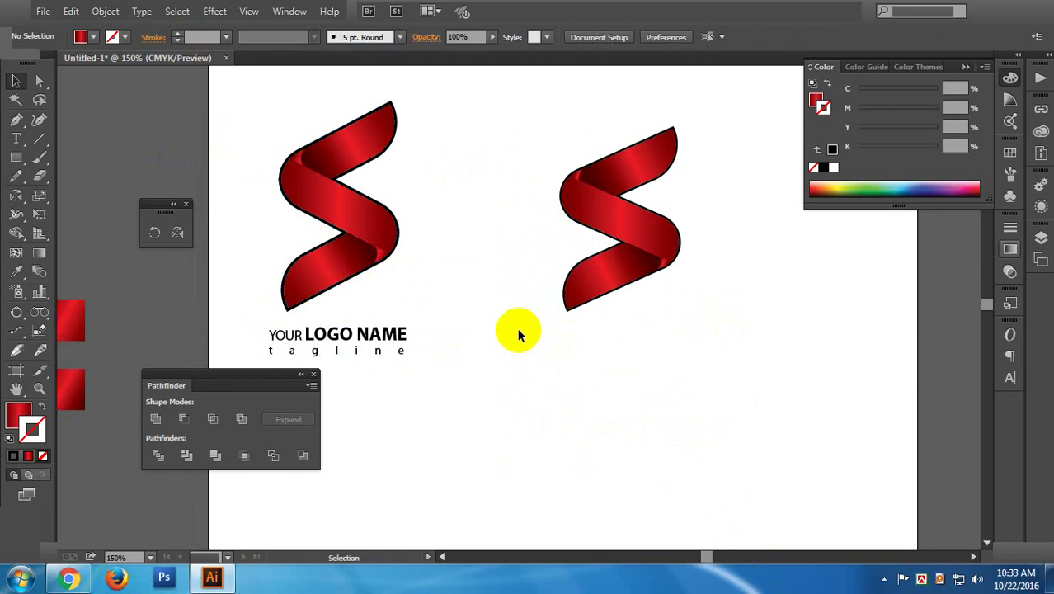
- Enter the left logo group to reach its YOUR LOGO NAME text, then return to the Type tool
left_click(399, 335)
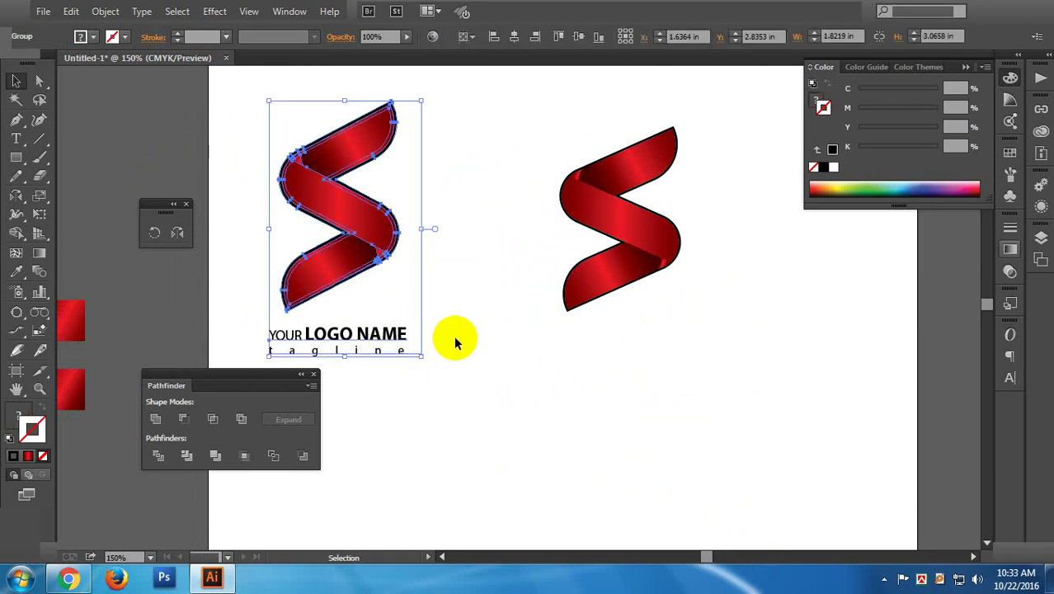
left_click(476, 335)
left_click(385, 346)
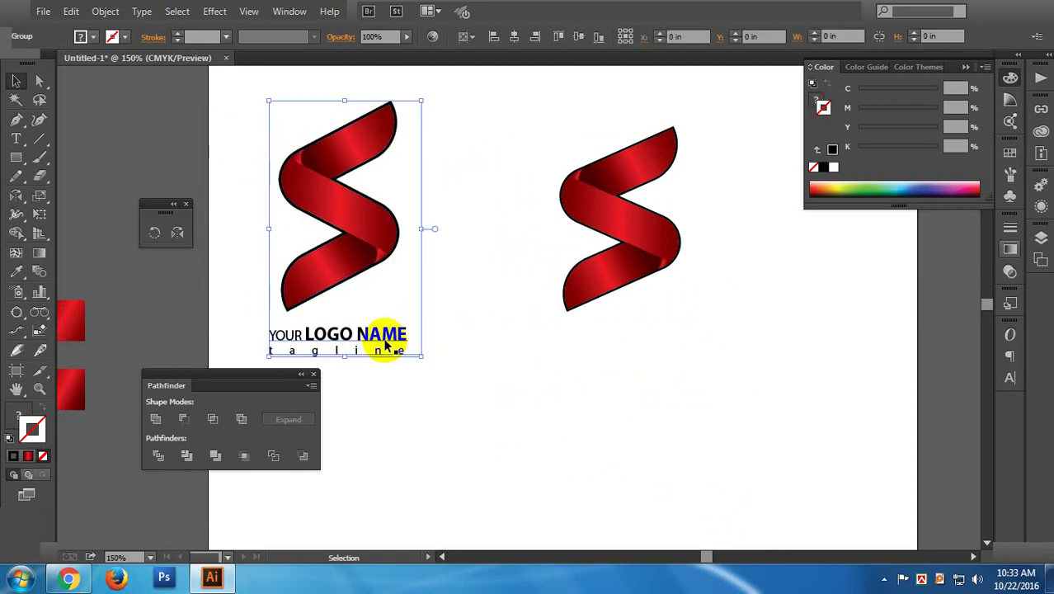
double_click(385, 347)
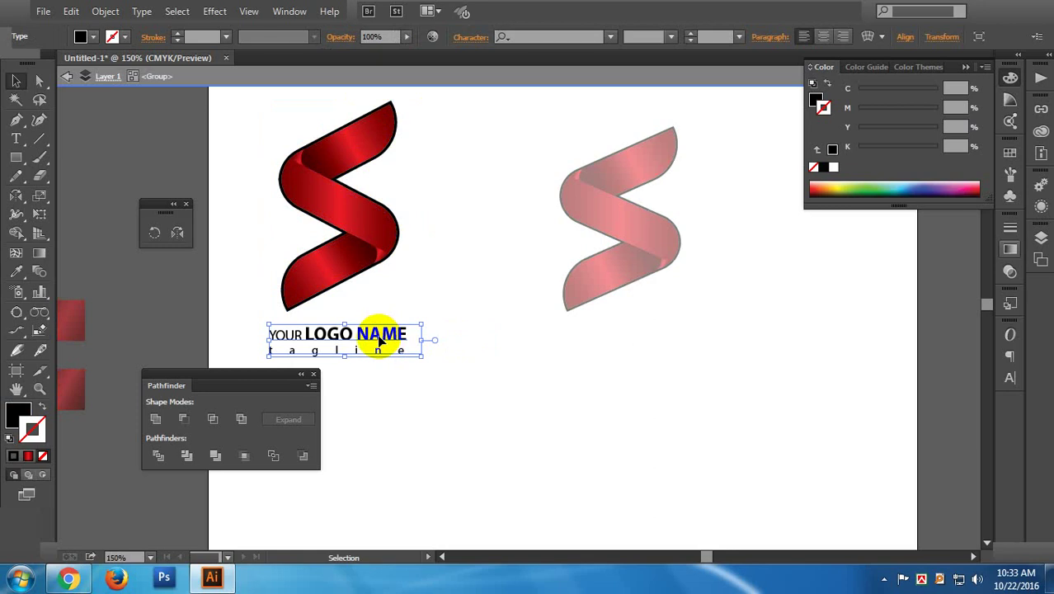
double_click(380, 341)
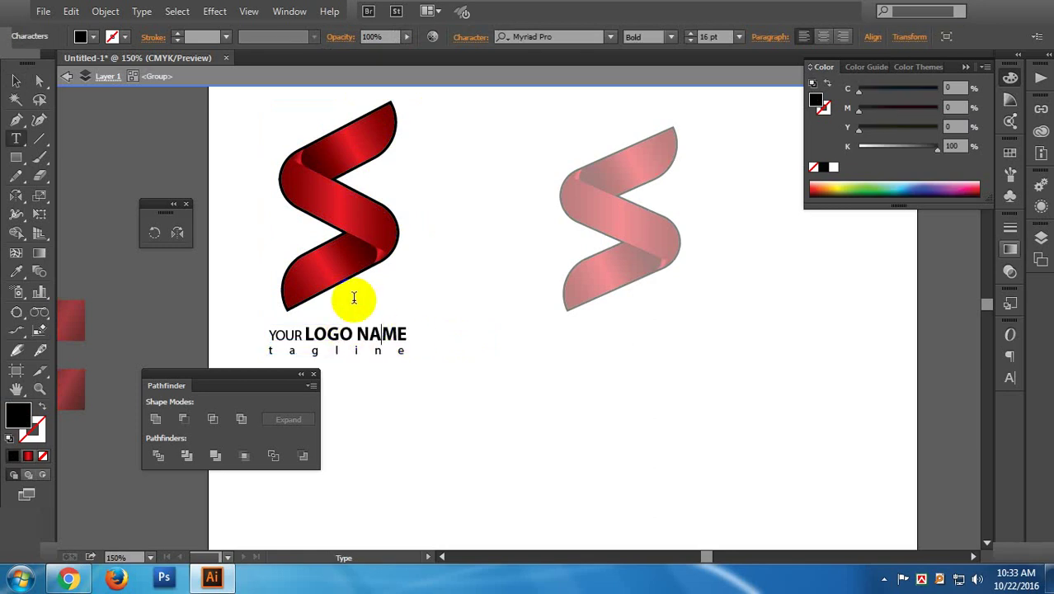
left_click(17, 82)
double_click(466, 230)
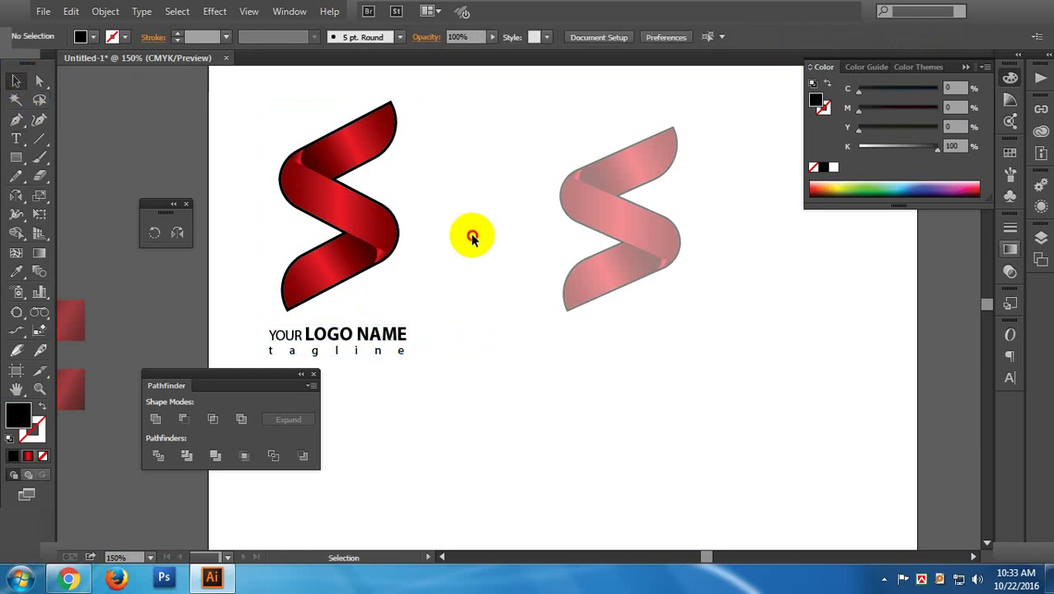
left_click(19, 141)
type("YOUR")
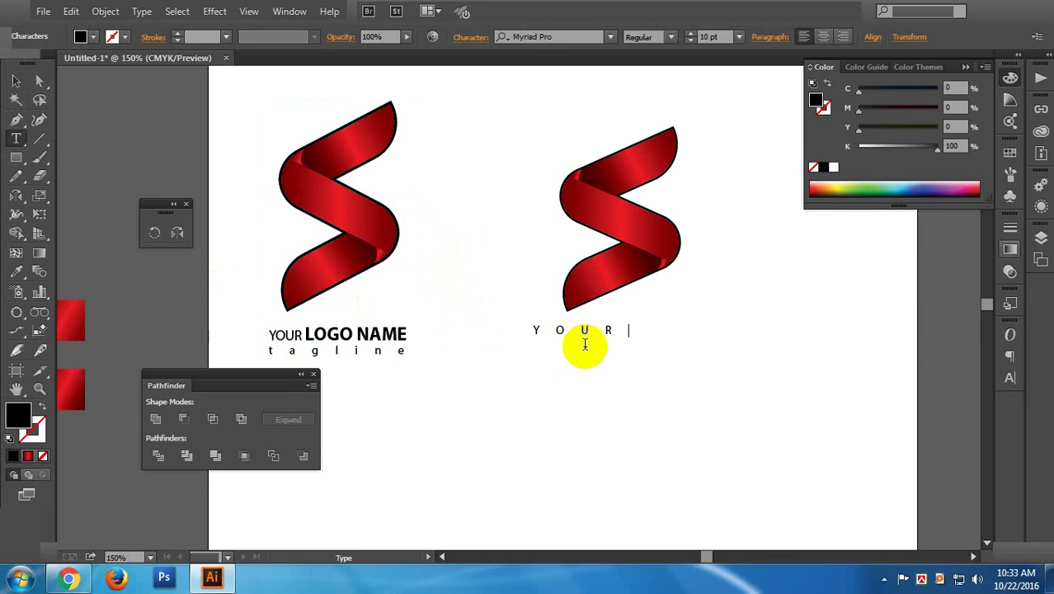
- Set the tracking of the word YOUR to 1 in the Character panel
key("ctrl+t")
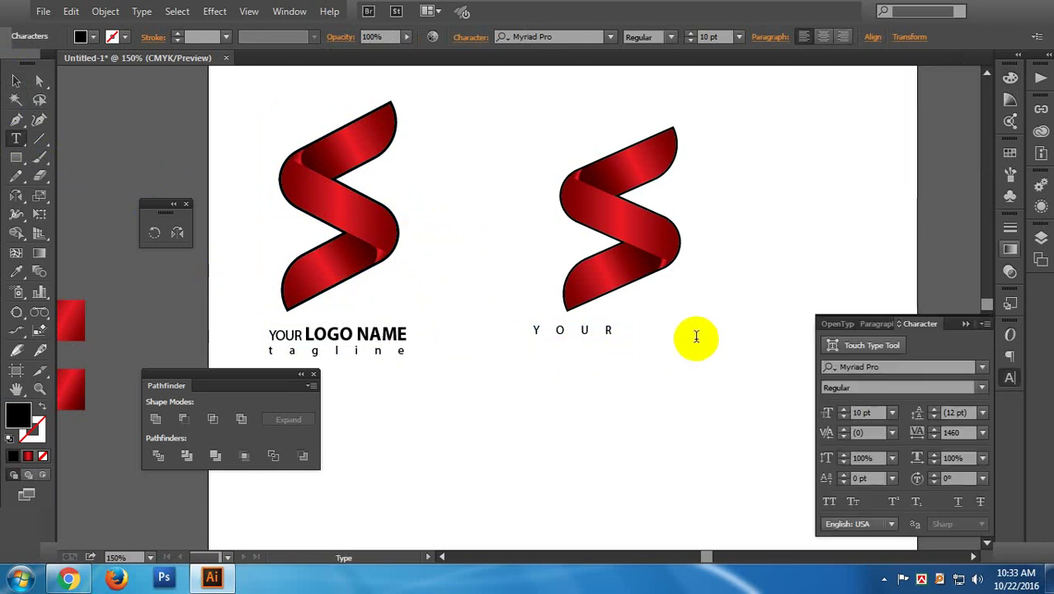
left_click_drag(660, 342, 421, 307)
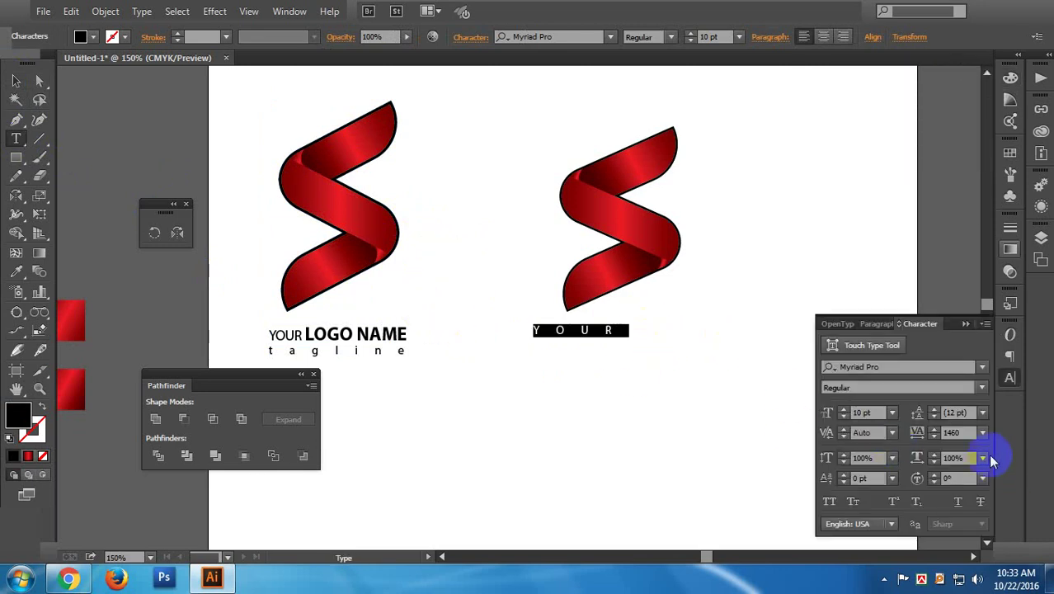
type("01")
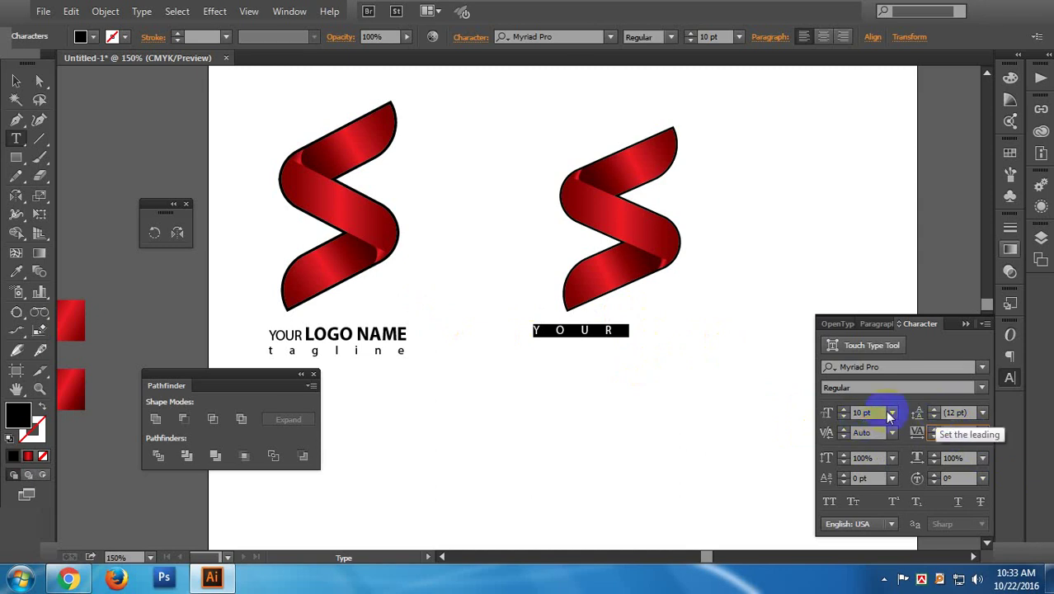
key("Return")
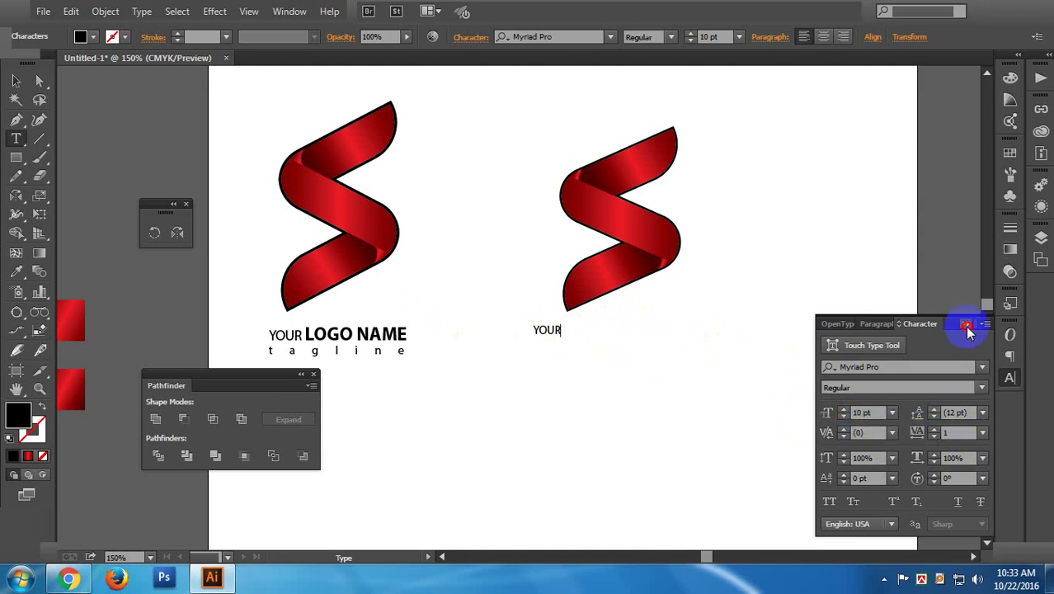
left_click(966, 324)
type("LOGO NAME")
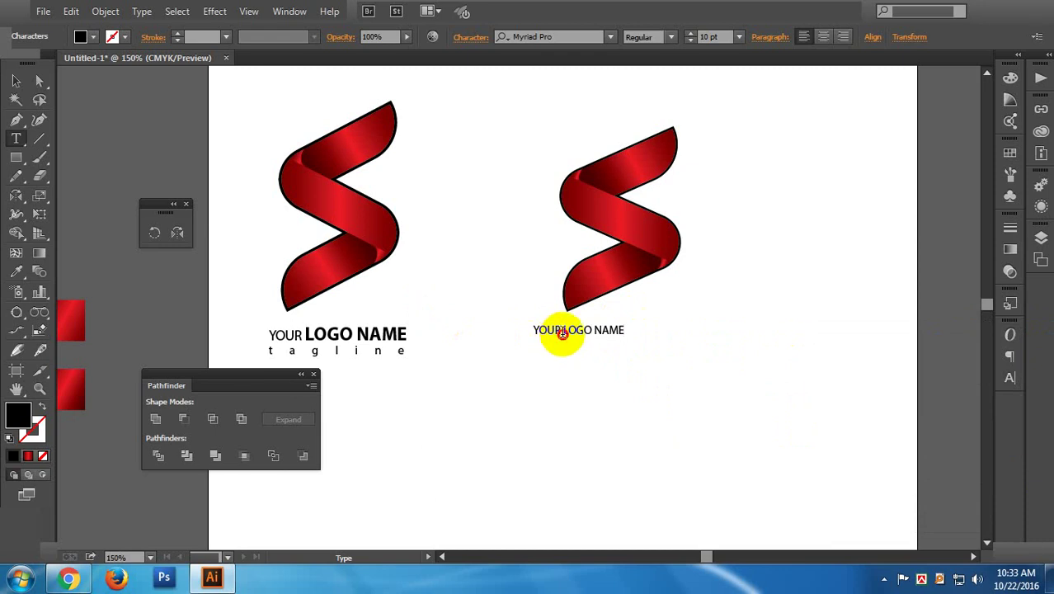
- Set the whole YOUR LOGO NAME line to 12 pt
left_click_drag(562, 333, 615, 332)
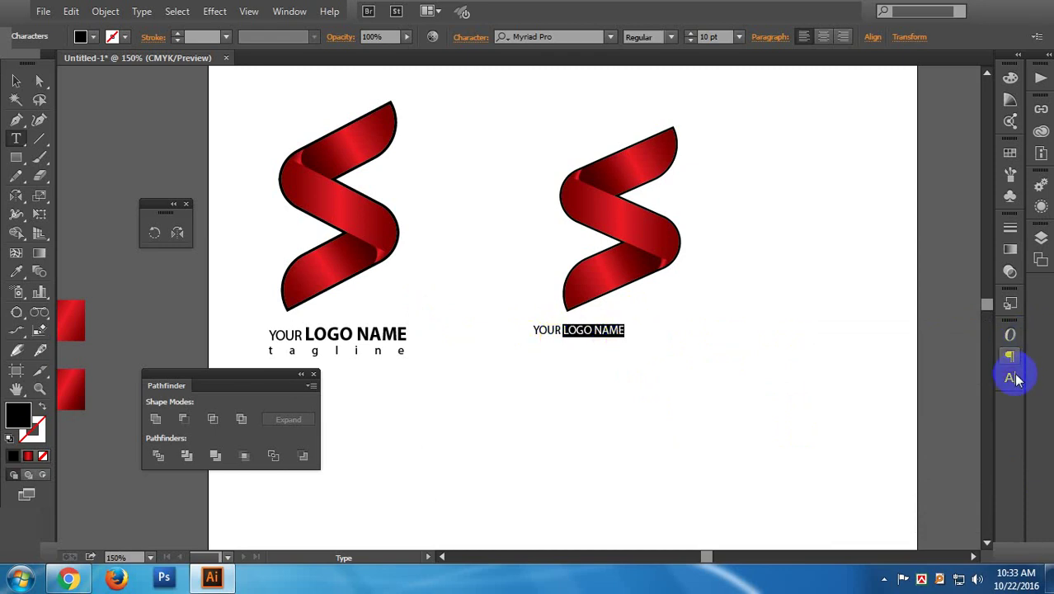
left_click_drag(625, 330, 516, 329)
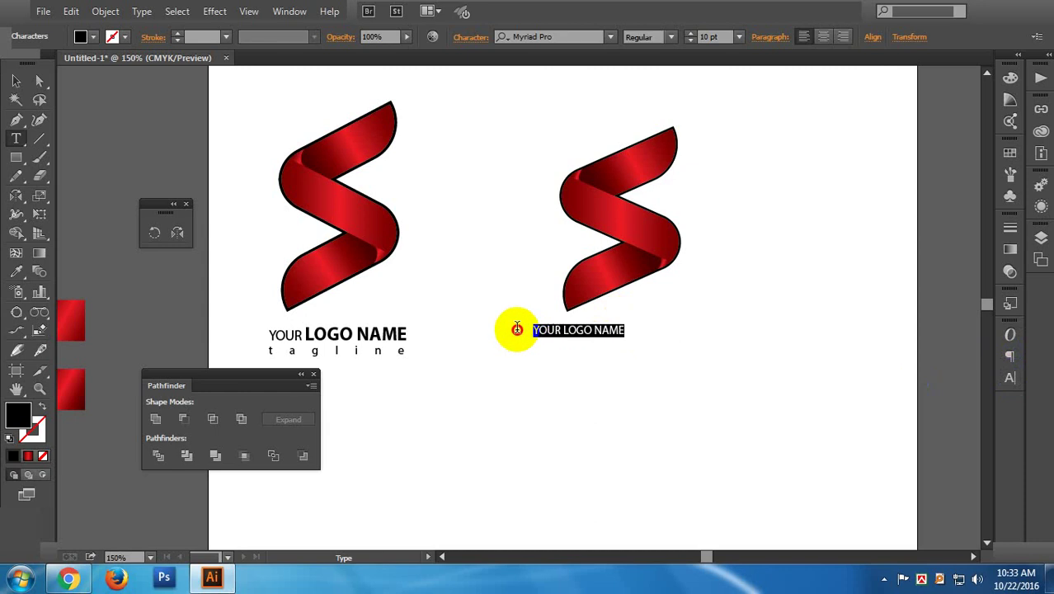
key("ctrl+shift+period")
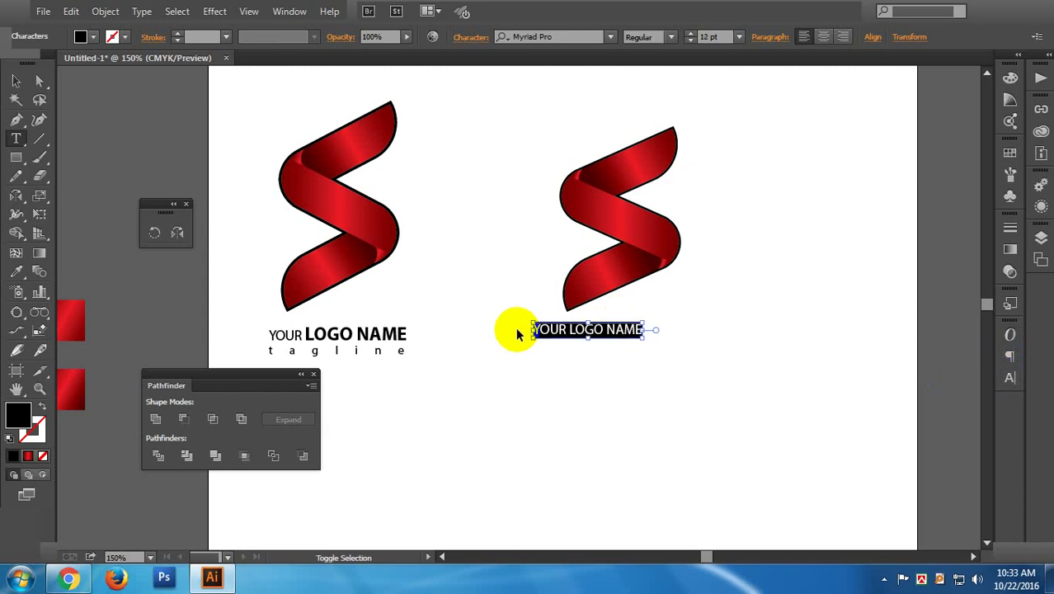
key("ctrl+shift+period")
key("ctrl+shift+comma")
left_click(644, 335)
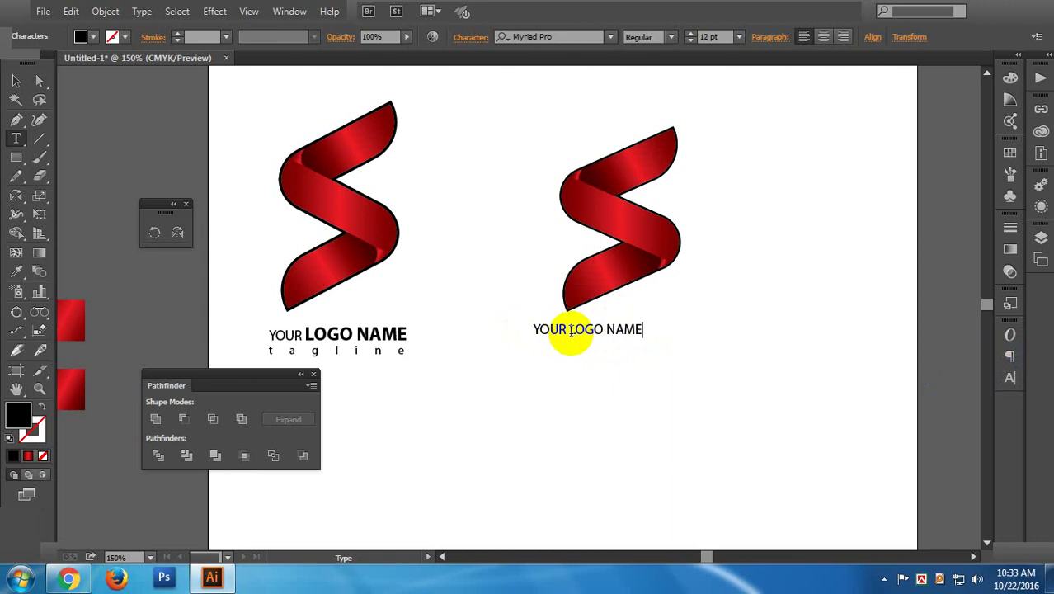
- Make LOGO NAME bold and one size larger, with the cursor placed after NAME
left_click_drag(571, 329, 642, 329)
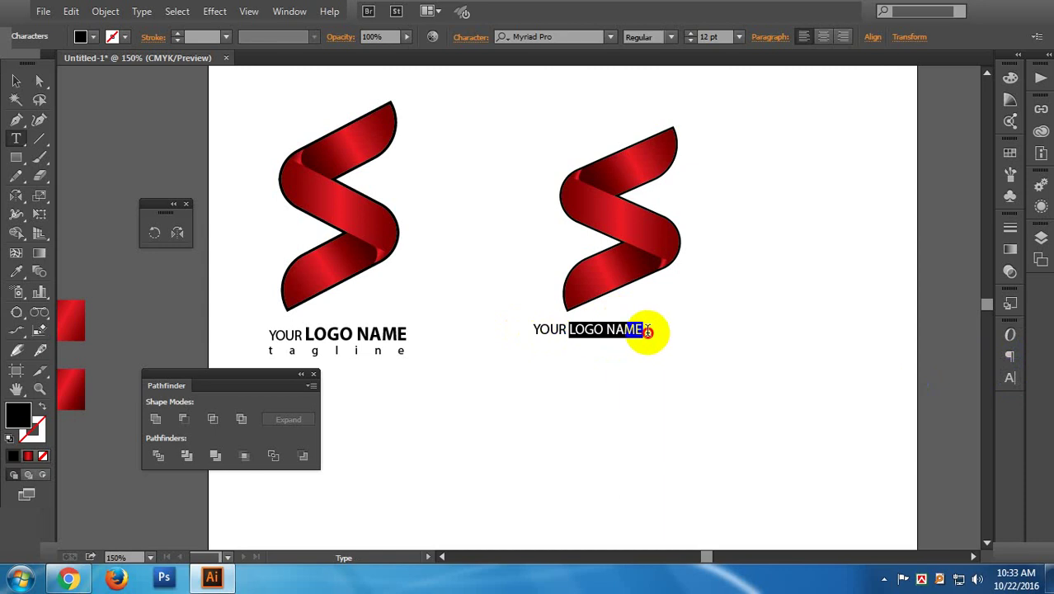
left_click(1011, 377)
left_click(981, 388)
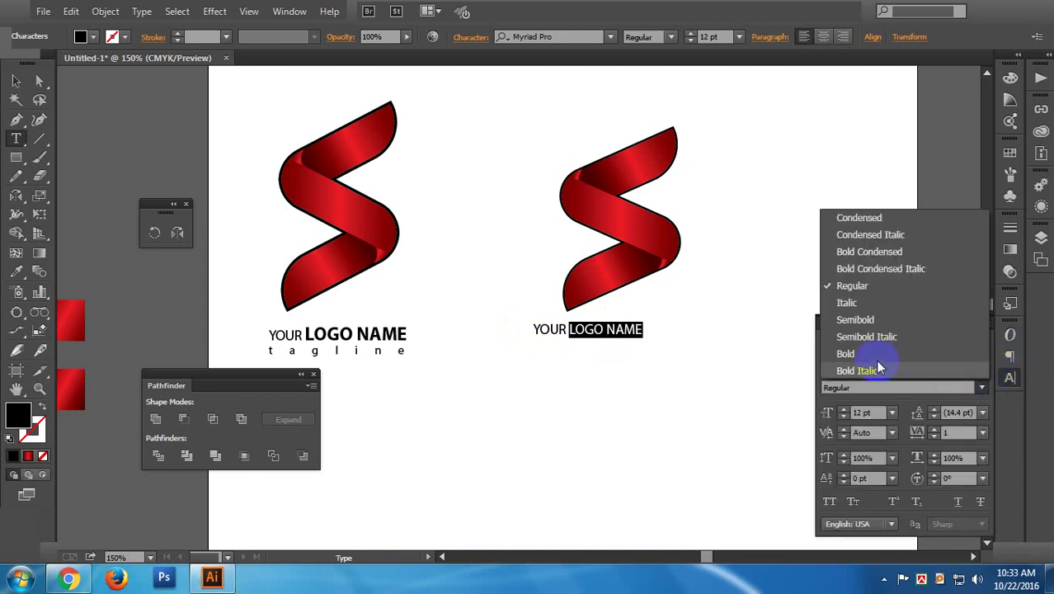
left_click(876, 355)
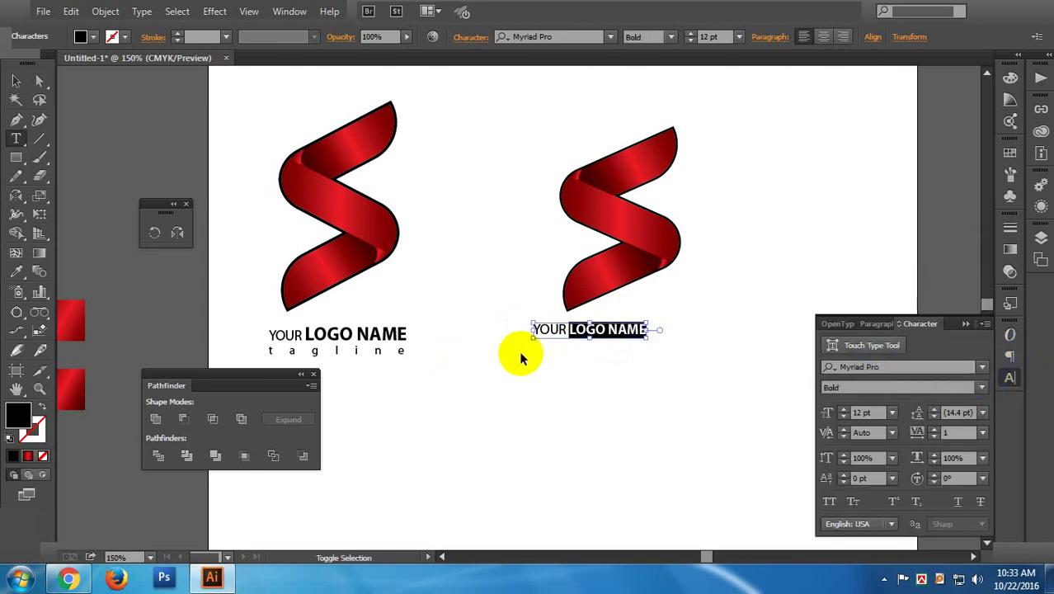
key("ctrl+shift+period")
key("ctrl+shift+period")
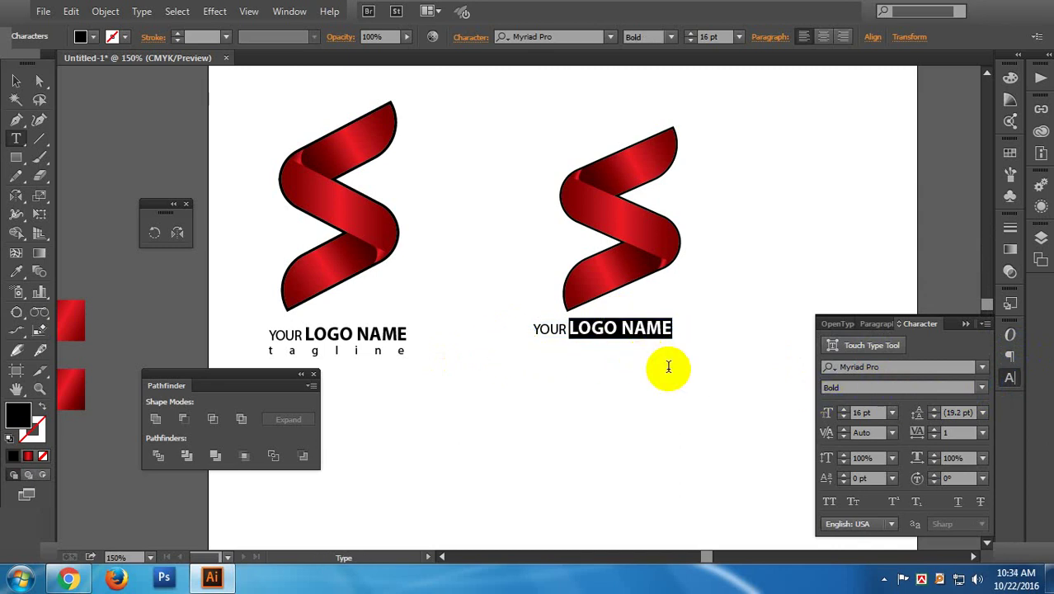
left_click(692, 338)
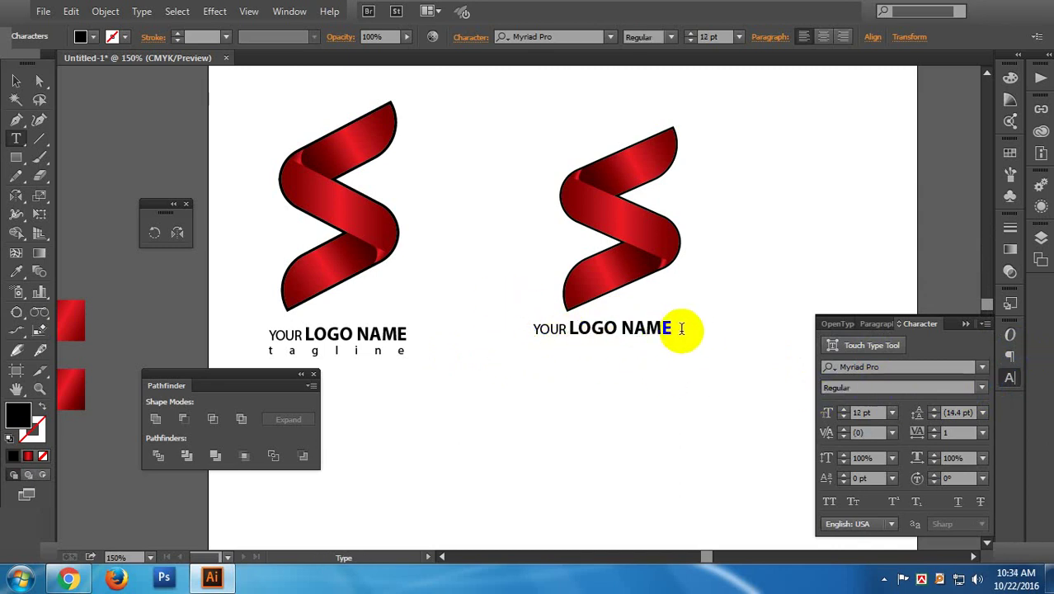
scroll(681, 328, "down", 1)
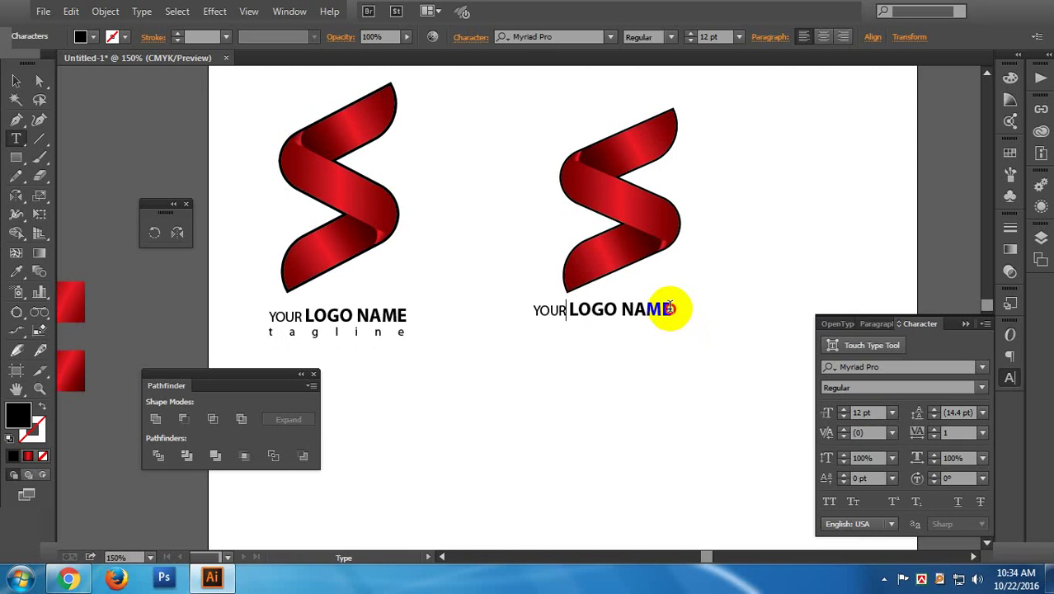
left_click(670, 310)
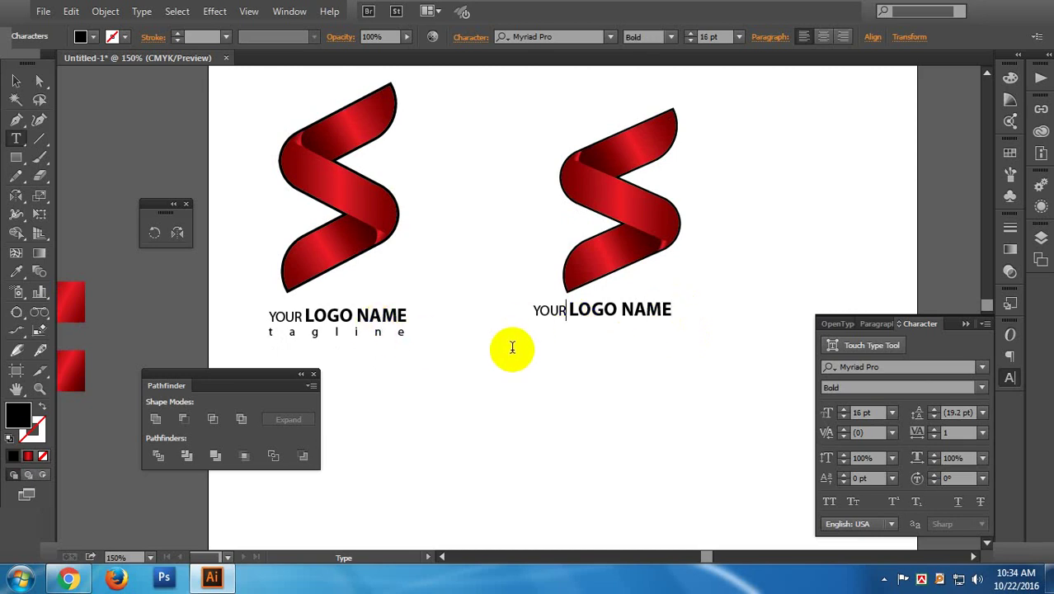
- Add a tagline line below and give it YOUR's regular style at 10 pt
key("Return")
type("tagline")
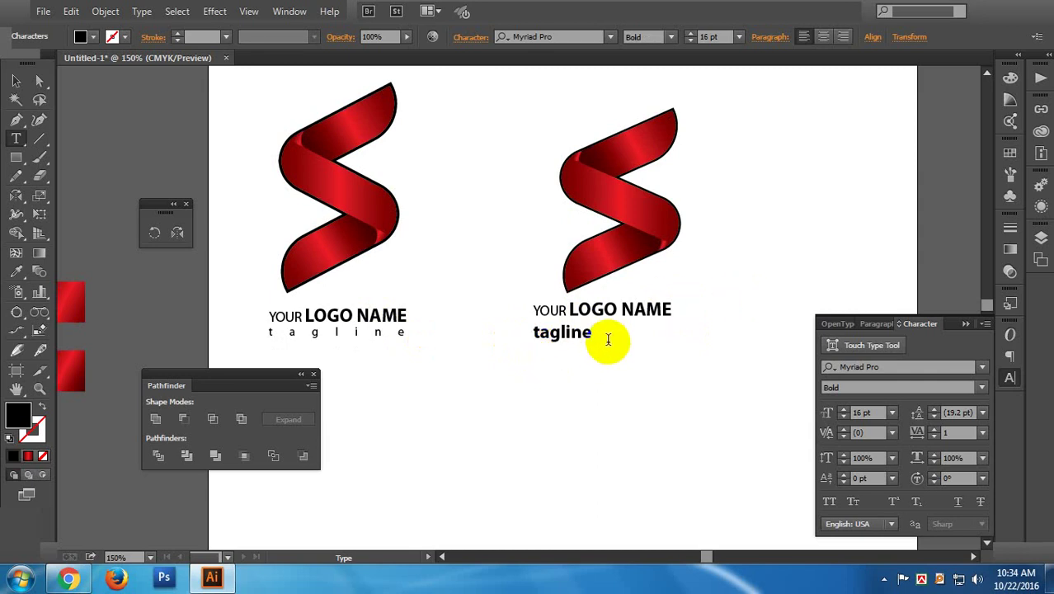
left_click_drag(607, 336, 478, 331)
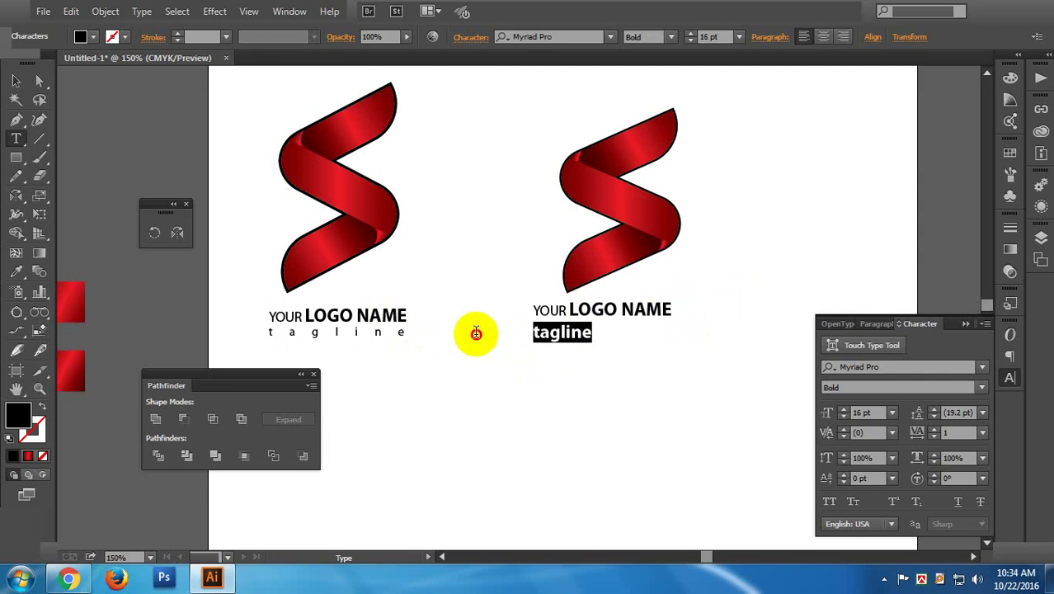
left_click(16, 271)
left_click(547, 302)
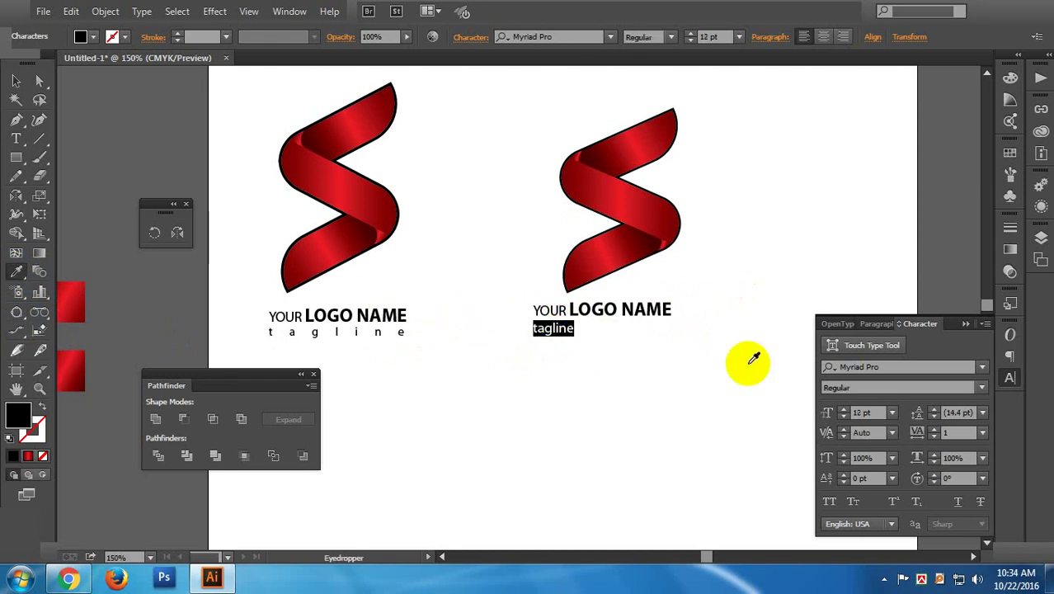
key("v")
key("i")
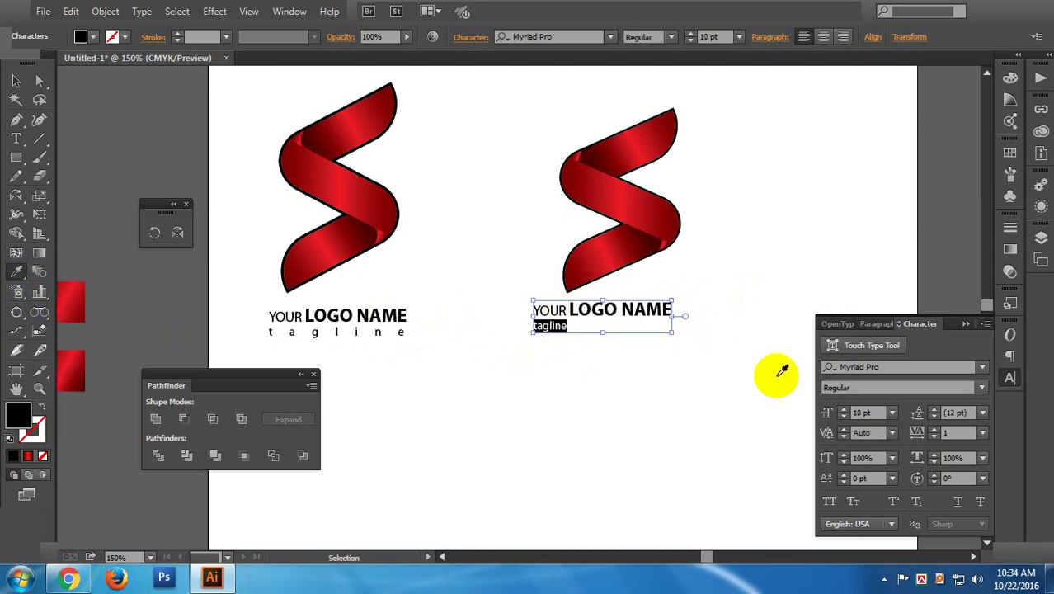
left_click(842, 416)
left_click(843, 415)
- Widen the tagline's tracking to about 1490 so it spans under the name
left_click(919, 433)
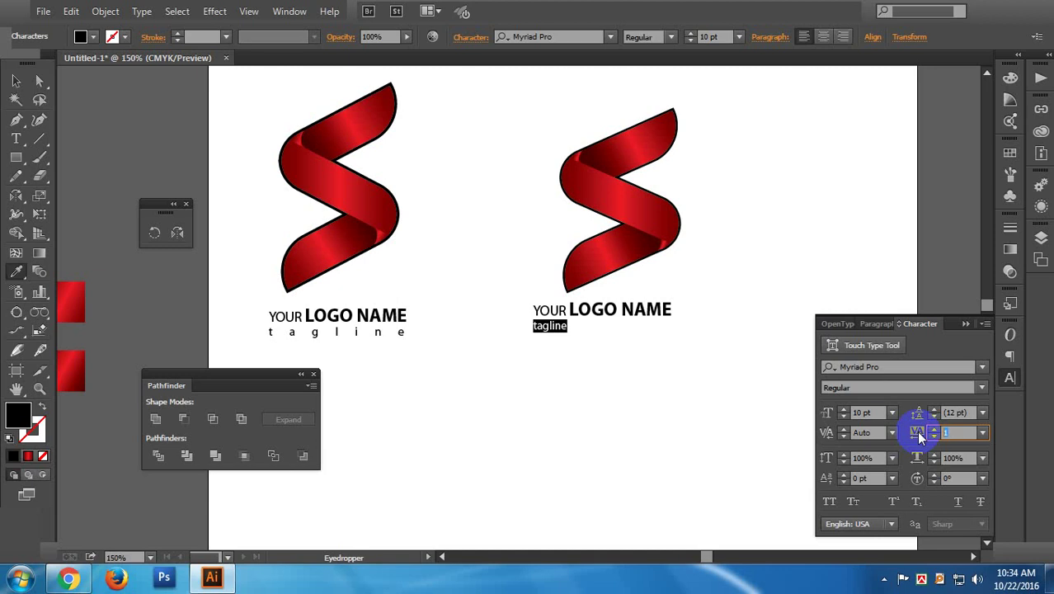
type("10")
key("Return")
key("Up")
key("Up")
key("Up")
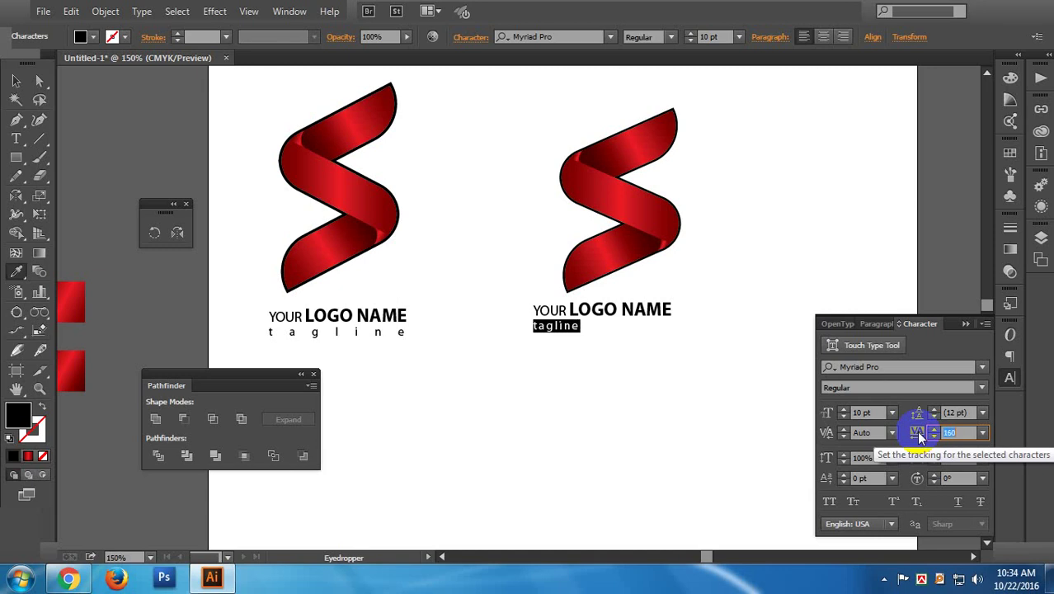
key("Up")
key("Up")
key("Up")
key("Up")
key("Up")
key("Up")
key("Up")
key("Up")
key("Up")
key("Up")
key("Up")
key("Up")
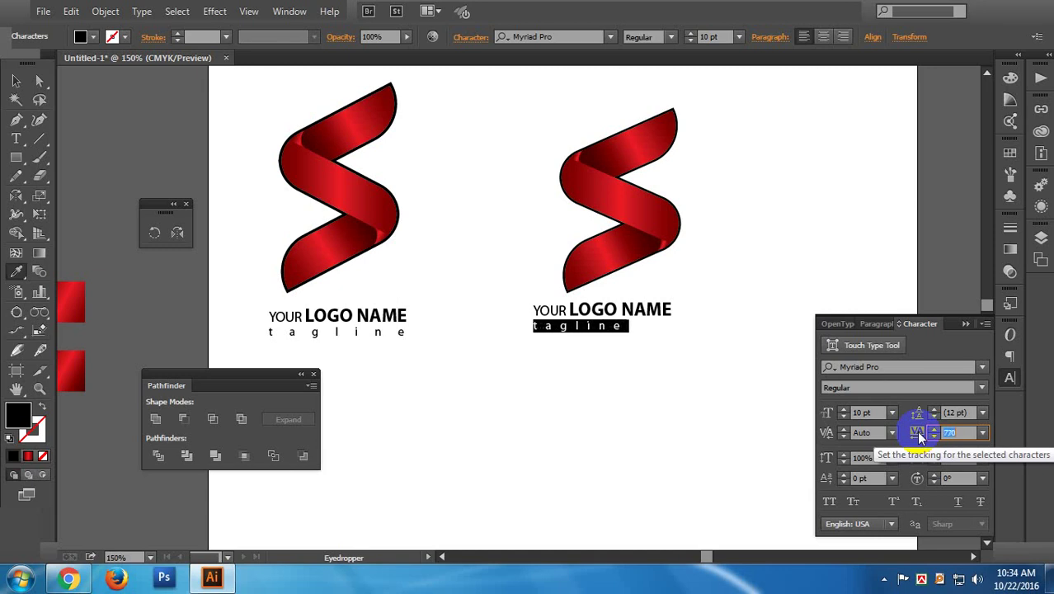
key("Up")
key("Up")
key("Up")
key("Up")
key("Up")
key("Up")
key("Up")
key("Up")
key("Up")
key("Up")
key("Up")
key("Up")
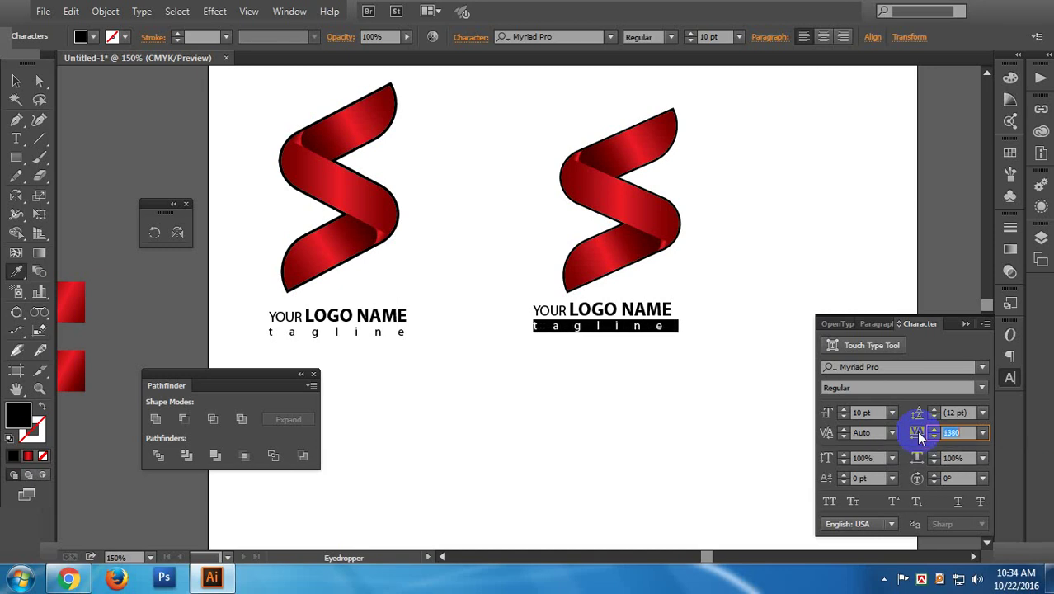
key("Up")
key("Up")
key("Up")
key("Up")
key("Up")
key("Up")
key("Up")
key("Up")
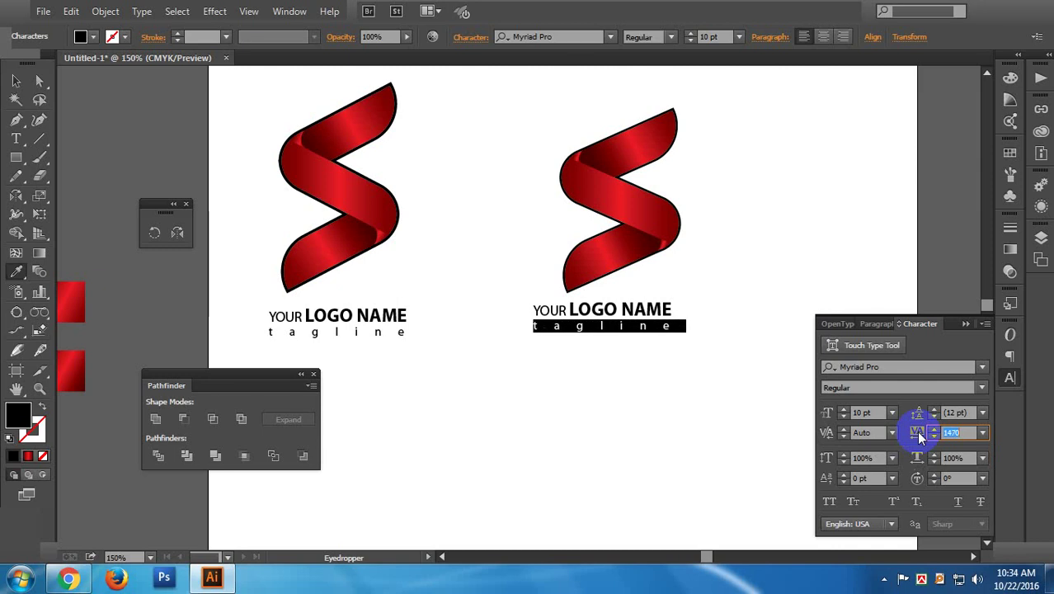
key("Up")
left_click(16, 81)
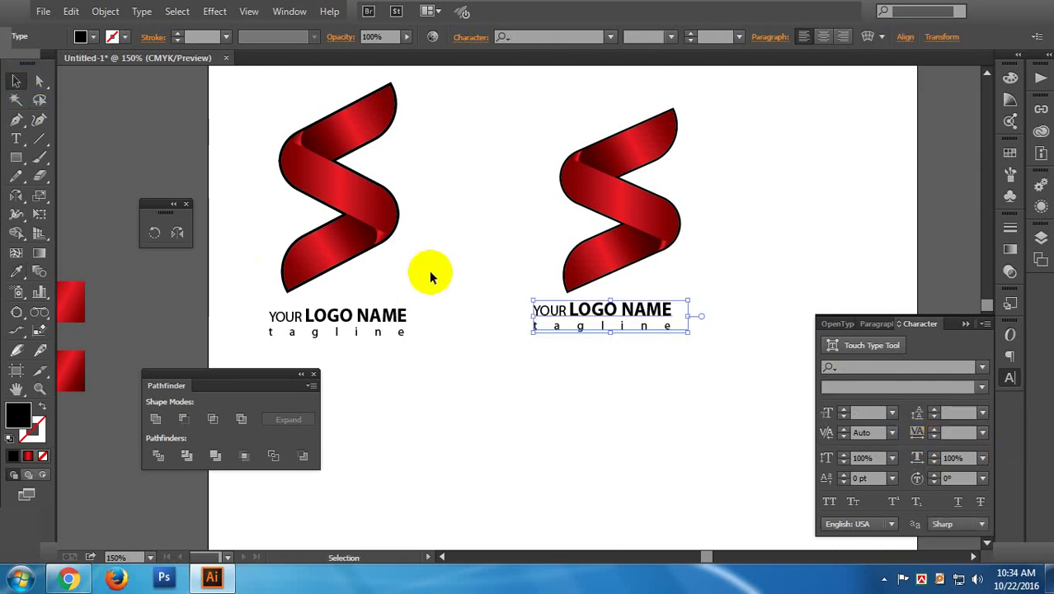
left_click(495, 288)
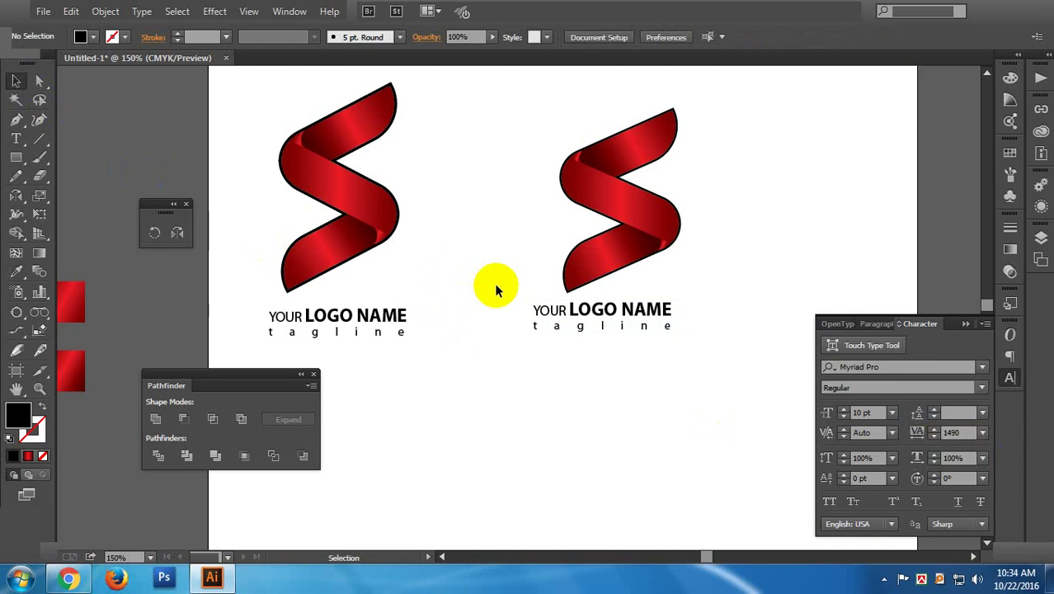